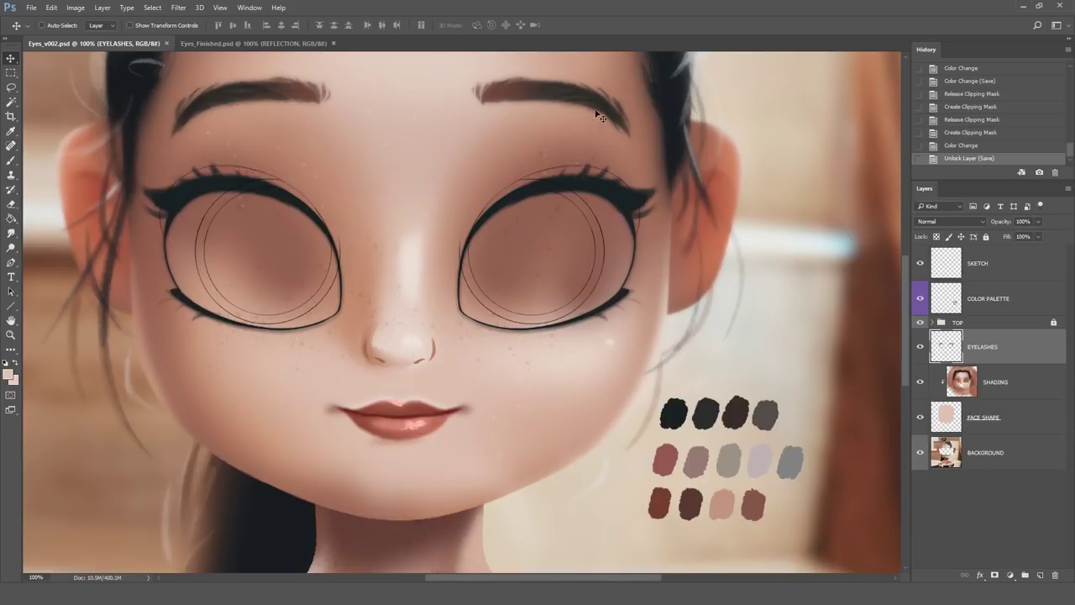
- Examine the SKETCH, COLOR PALETTE and EYELASHES layers and what each contributes to the portrait
left_click(991, 262)
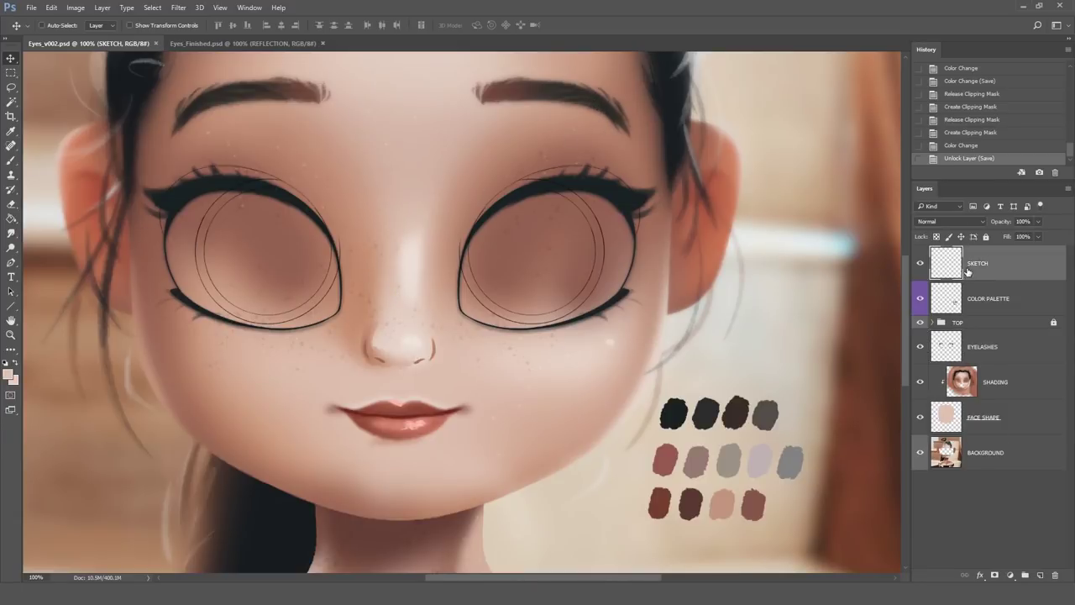
left_click(921, 267)
mouse_move(551, 240)
left_mouse_down()
mouse_move(563, 247)
mouse_move(551, 227)
mouse_move(566, 278)
mouse_move(554, 257)
left_mouse_up()
left_click(982, 295)
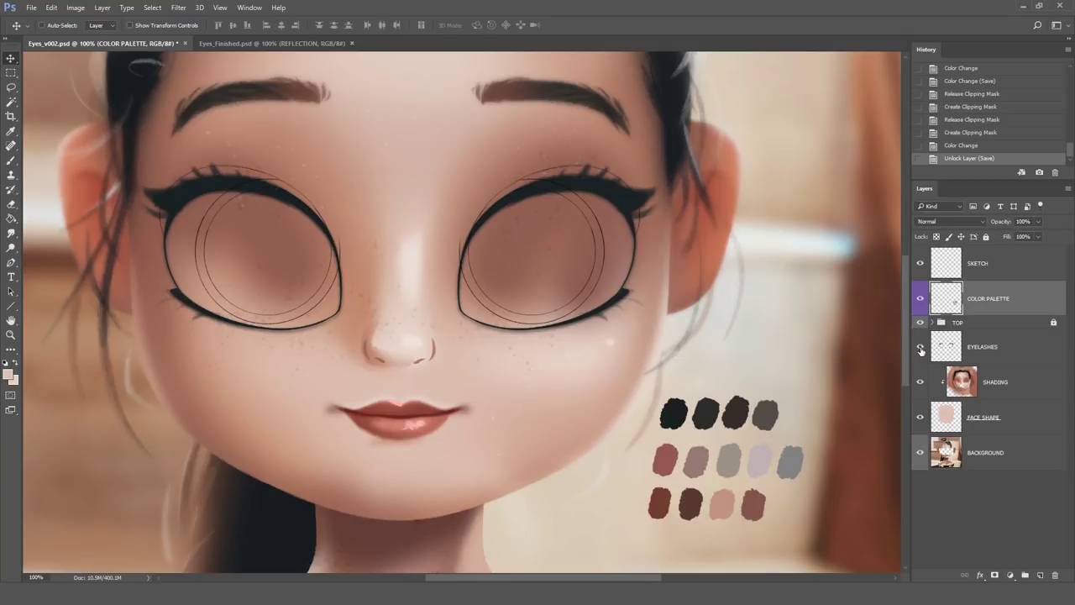
left_click(977, 352)
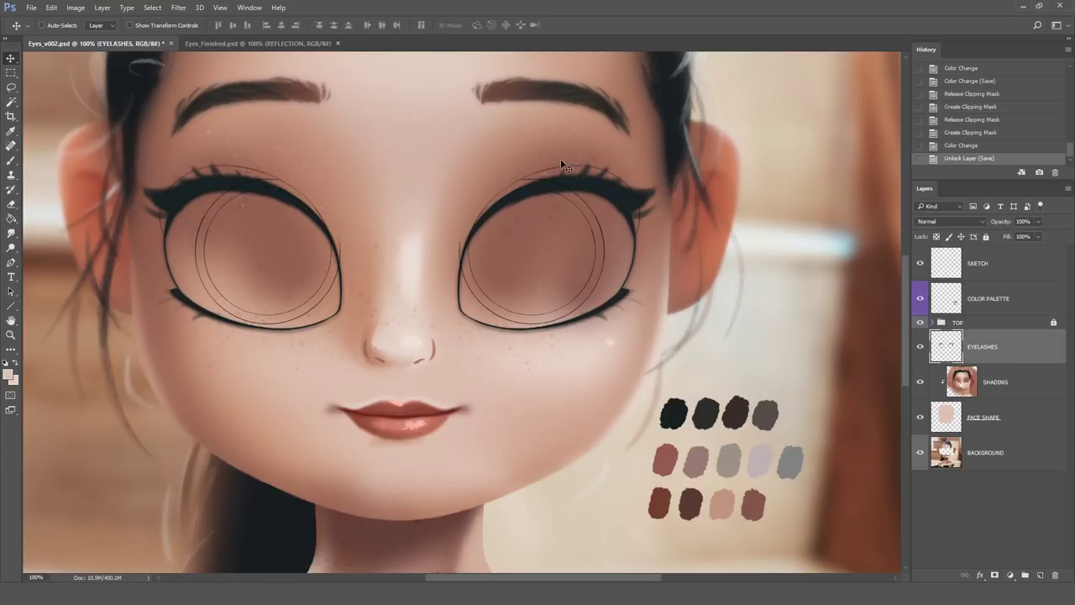
left_click_drag(563, 192, 569, 251)
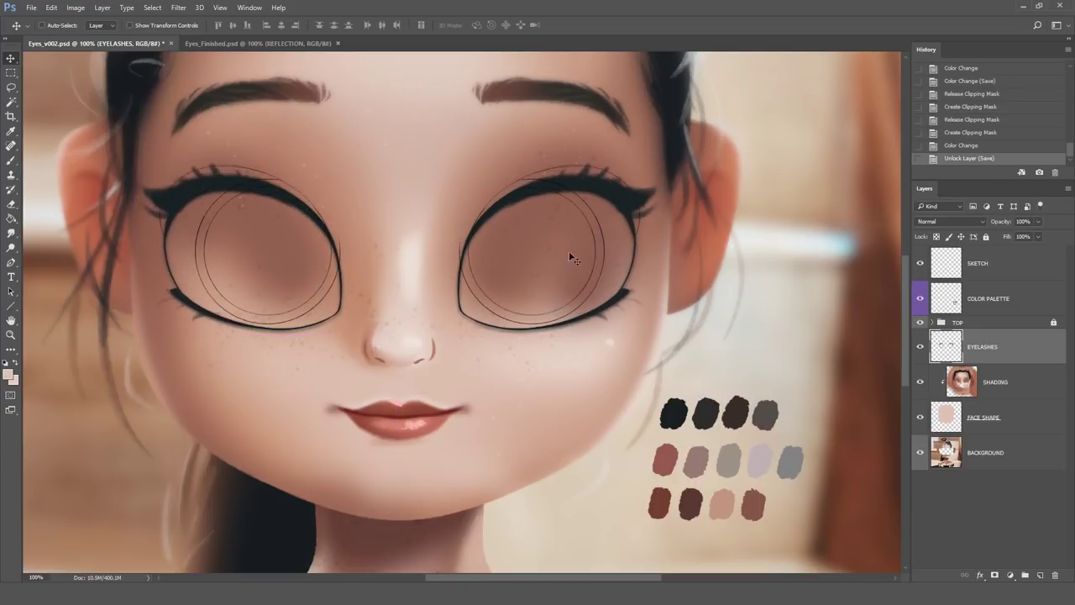
- Hide and show the SHADING and FACE SHAPE layers one after the other to examine their content
left_click(996, 384)
left_click(920, 382)
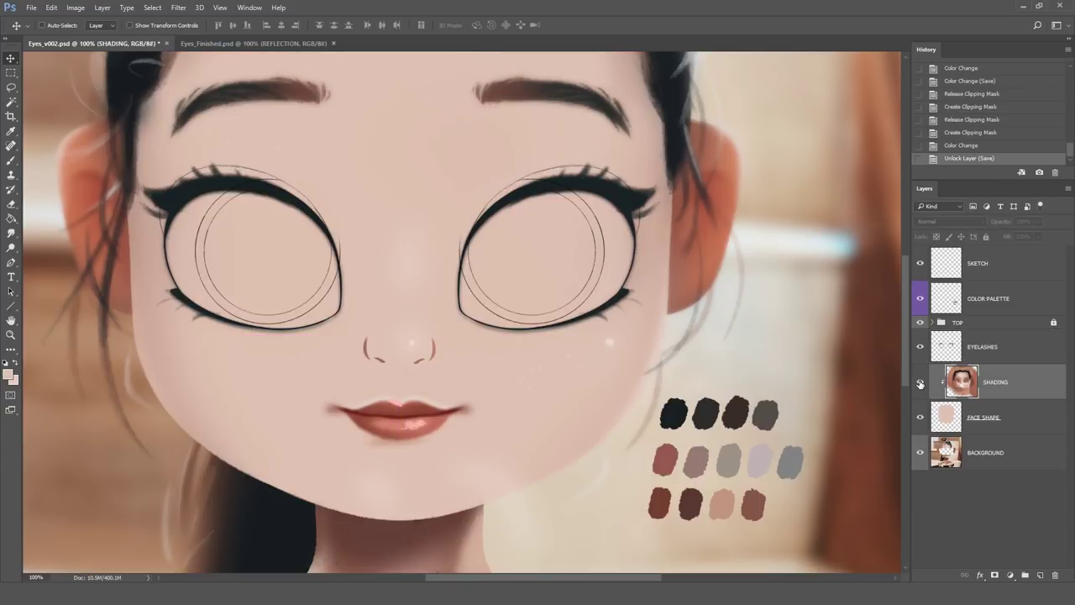
left_click(920, 384)
left_click(983, 425)
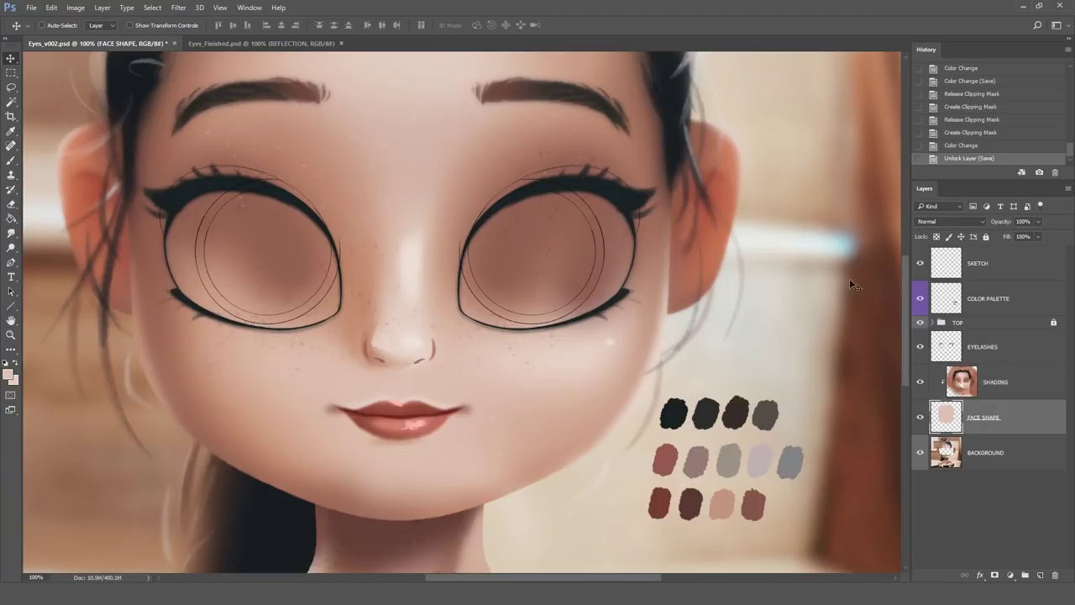
left_click(921, 418)
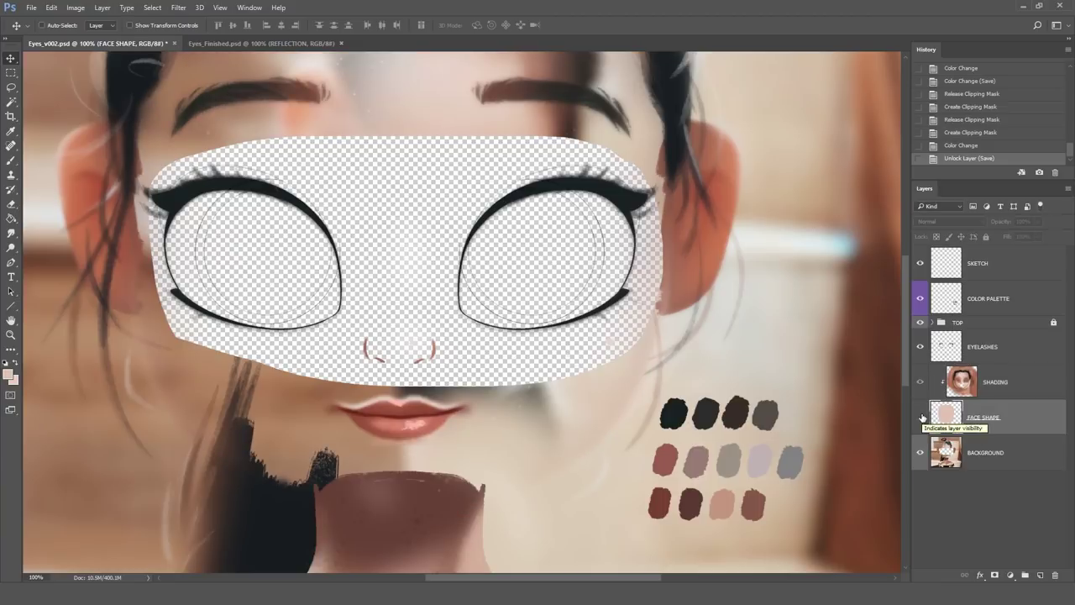
left_click(921, 417)
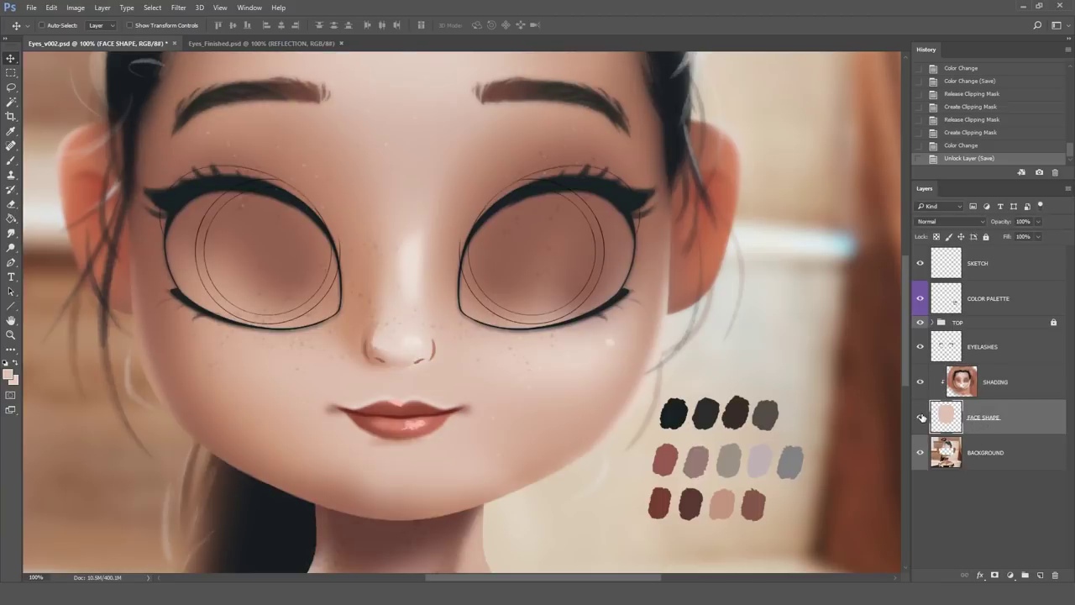
- Release the SHADING layer's clipping mask from FACE SHAPE and clip it to FACE SHAPE again
left_click(993, 382)
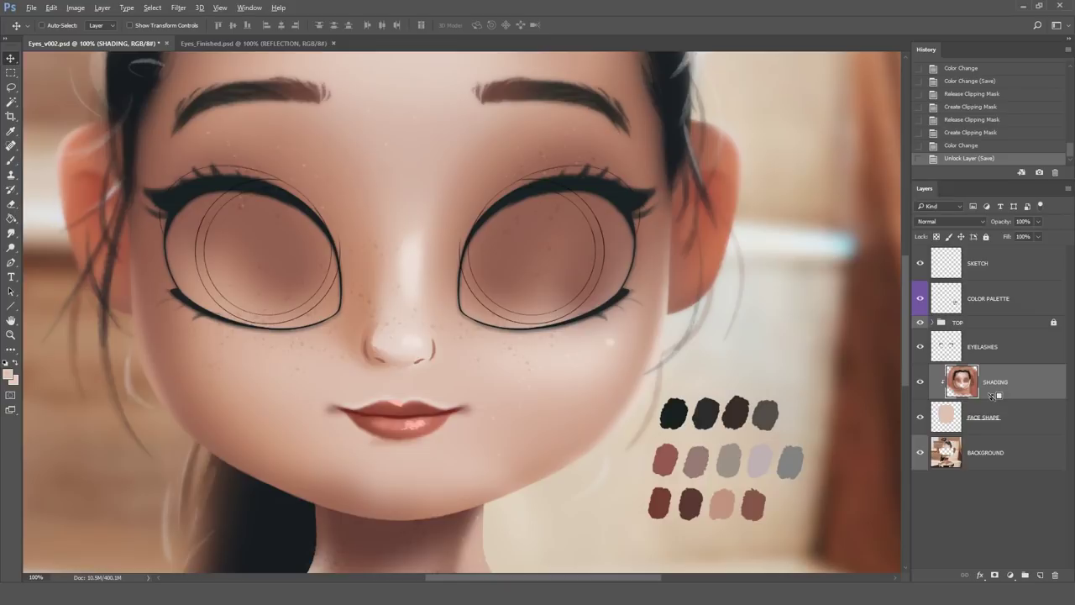
left_click(992, 396, "alt")
mouse_move(789, 248)
left_mouse_down()
mouse_move(614, 204)
mouse_move(727, 296)
mouse_move(824, 156)
mouse_move(756, 262)
mouse_move(795, 227)
mouse_move(789, 248)
left_mouse_up()
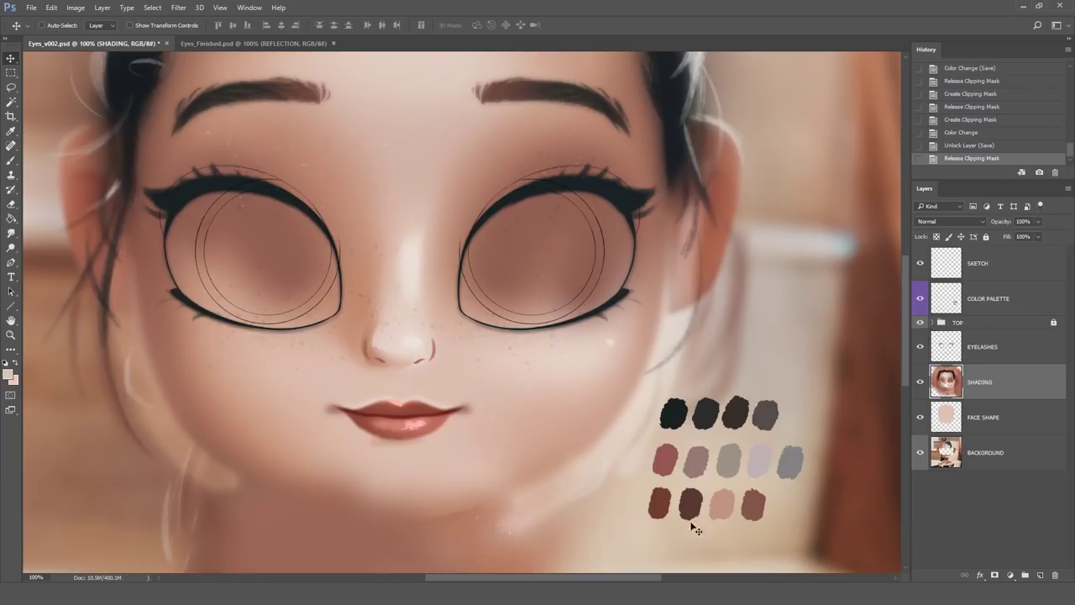
left_click(977, 396, "alt")
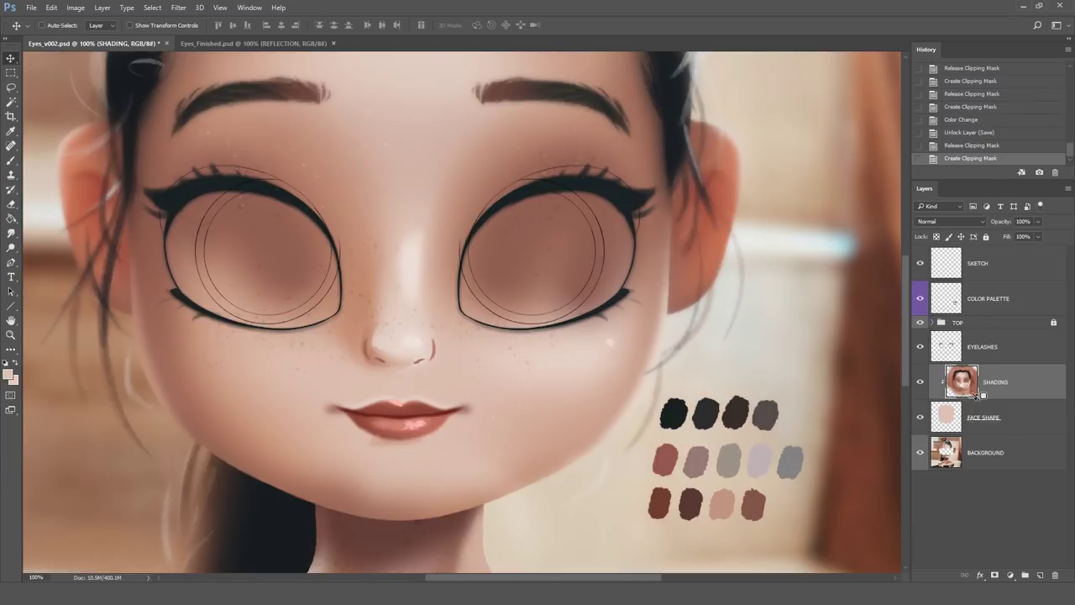
- Try dark brush strokes across the cheek edge on the clipped SHADING layer and undo them
mouse_move(628, 349)
left_mouse_down()
mouse_move(630, 363)
mouse_move(647, 340)
left_mouse_up()
key("ctrl+z")
left_click(10, 160)
left_click(211, 185, "alt")
mouse_move(592, 361)
left_mouse_down()
mouse_move(617, 446)
mouse_move(596, 472)
mouse_move(550, 483)
mouse_move(498, 462)
mouse_move(494, 514)
left_mouse_up()
key("ctrl+z")
mouse_move(612, 357)
left_mouse_down()
mouse_move(629, 431)
mouse_move(607, 451)
left_mouse_up()
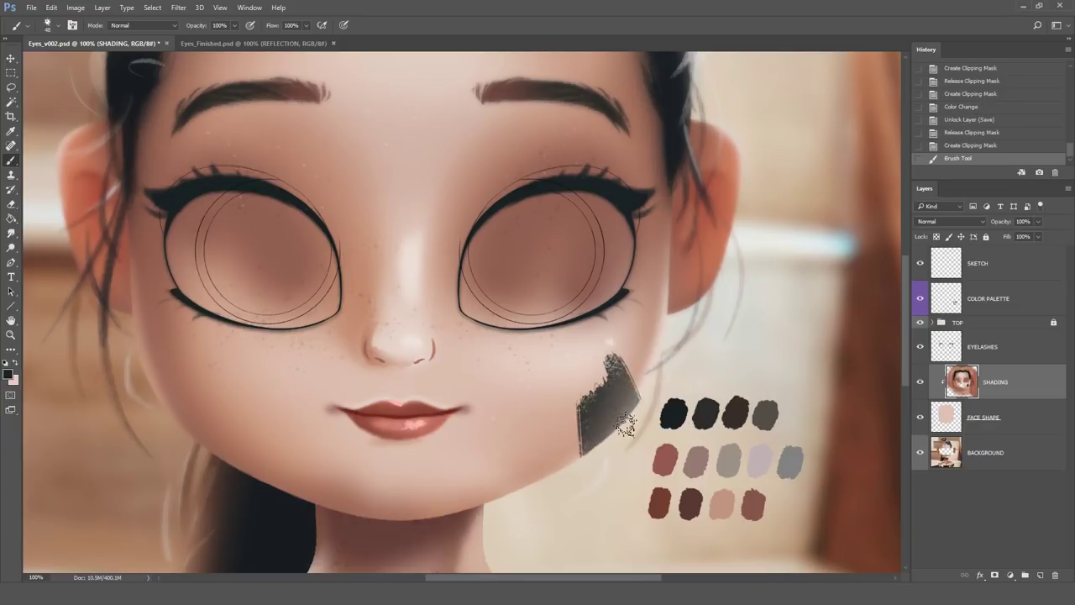
key("ctrl+z")
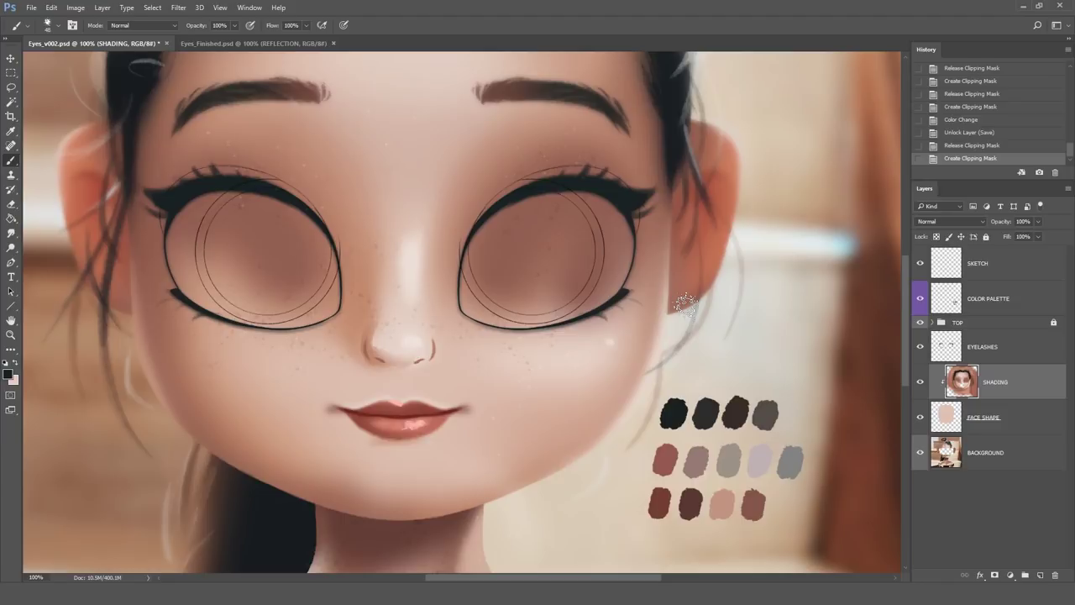
- Paint sample eyelash strokes between the eyes on the EYELASHES layer with a 32 px textured brush at 32% opacity
left_click(980, 349)
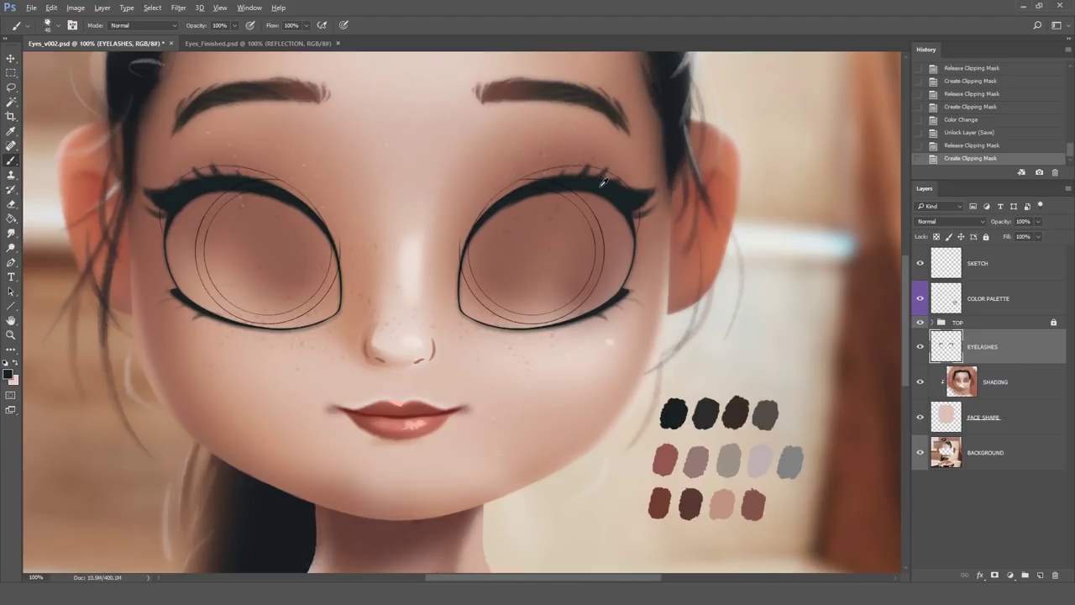
left_click(59, 26)
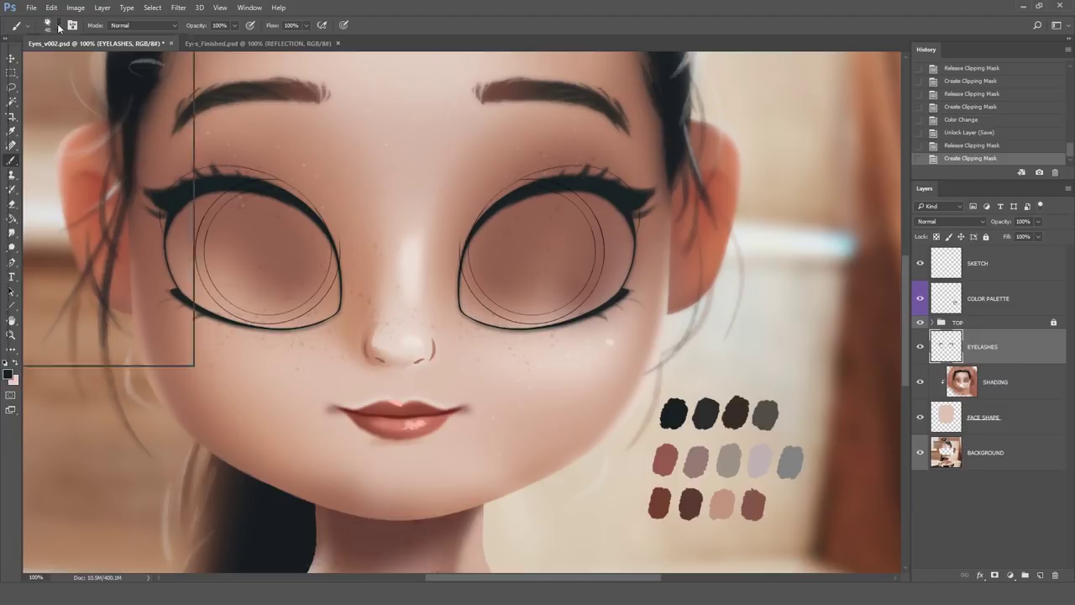
double_click(42, 131)
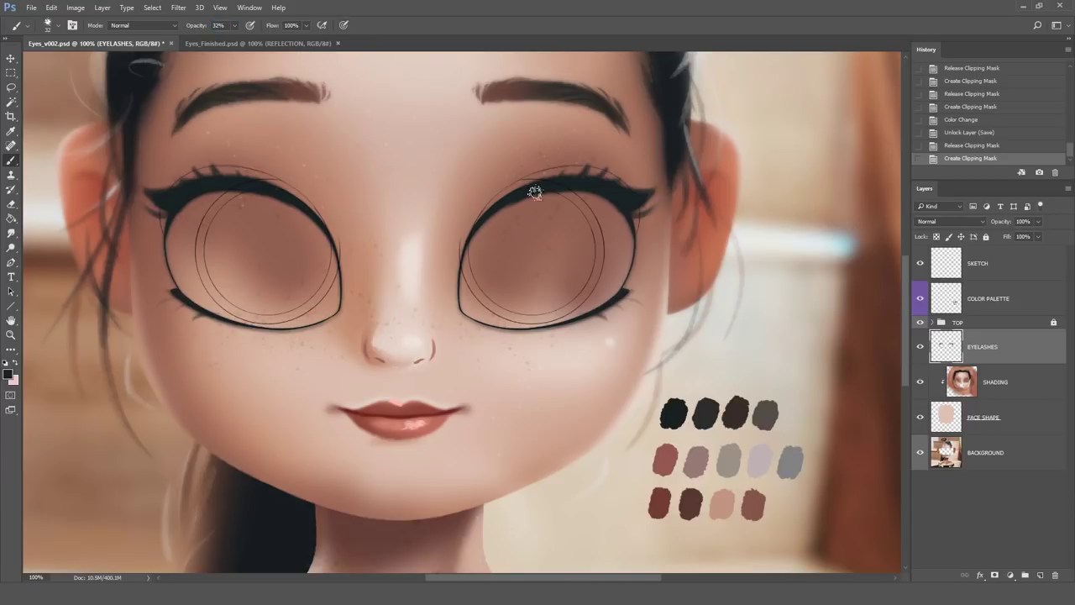
left_click_drag(430, 189, 423, 202)
left_click_drag(434, 180, 420, 205)
mouse_move(433, 178)
left_mouse_down()
mouse_move(454, 197)
mouse_move(416, 208)
mouse_move(462, 198)
mouse_move(414, 215)
mouse_move(442, 189)
left_mouse_up()
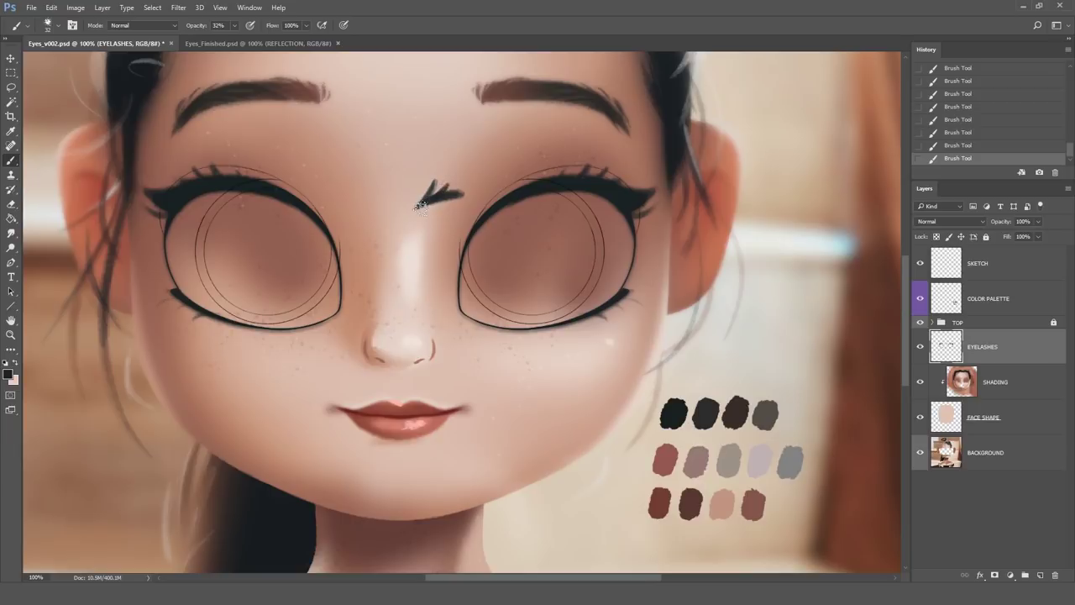
mouse_move(454, 197)
left_mouse_down()
mouse_move(421, 203)
mouse_move(437, 199)
mouse_move(406, 240)
left_mouse_up()
left_click_drag(421, 204, 402, 224)
- Extend the sample lashes with a thin curved outline using the 12 px brush at 100% opacity
left_click(57, 25)
left_click(24, 130)
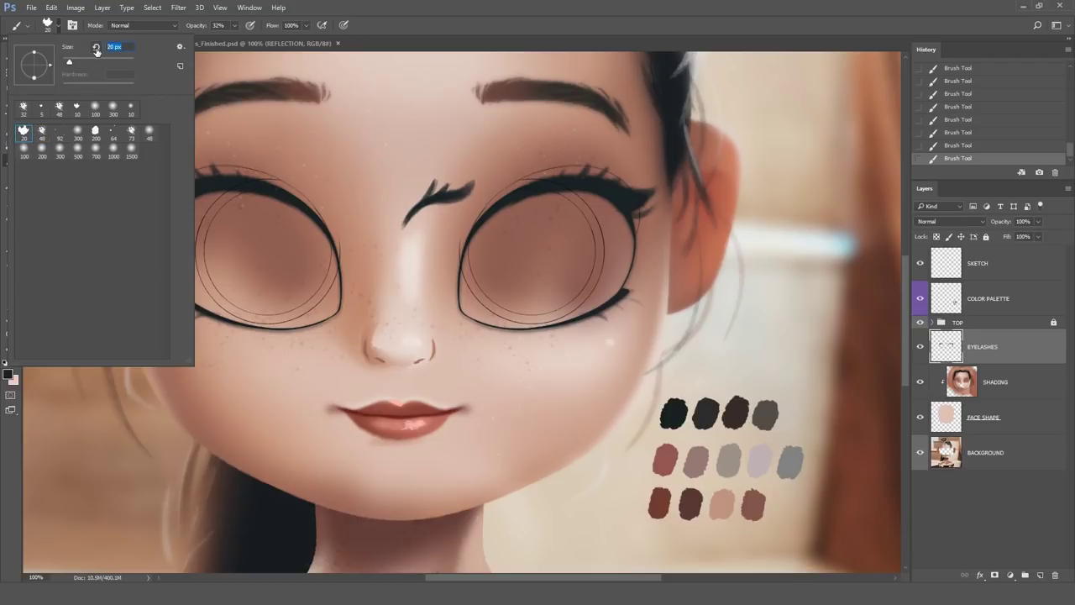
left_click(96, 48)
key("Return")
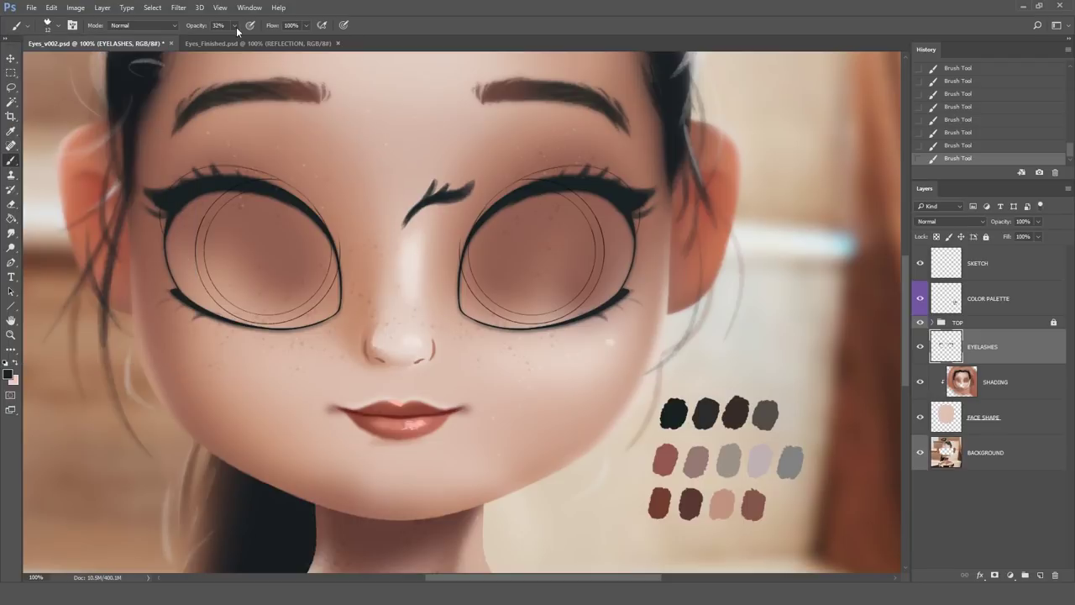
left_click_drag(239, 38, 293, 40)
left_click_drag(404, 220, 410, 278)
- Lasso the sample lash strokes between the eyes, delete them and deselect
left_click(11, 86)
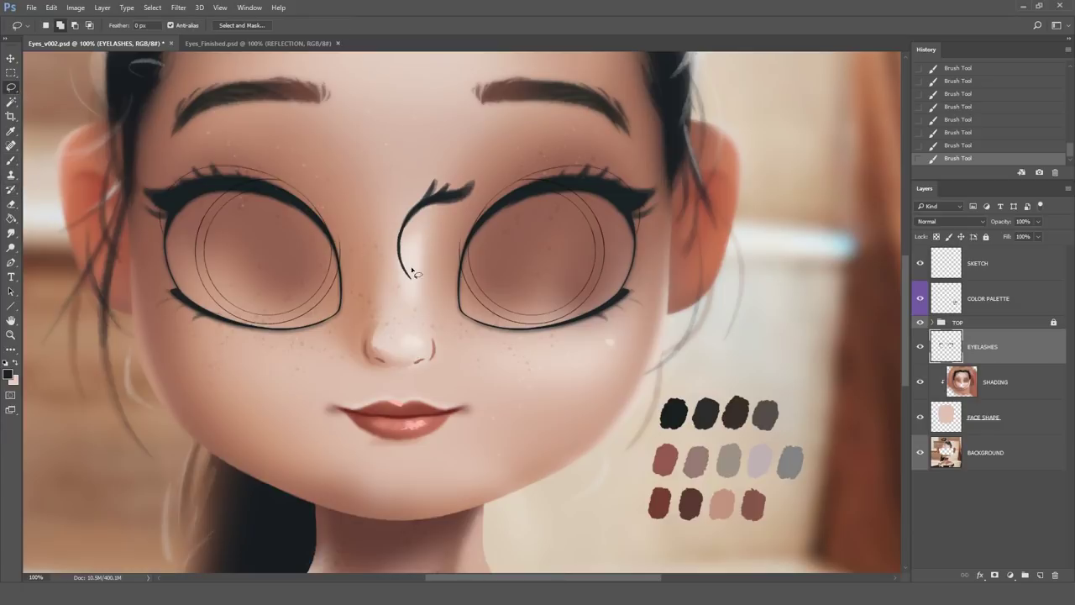
mouse_move(371, 252)
left_mouse_down()
mouse_move(470, 144)
mouse_move(475, 198)
mouse_move(388, 295)
left_mouse_up()
key("Delete")
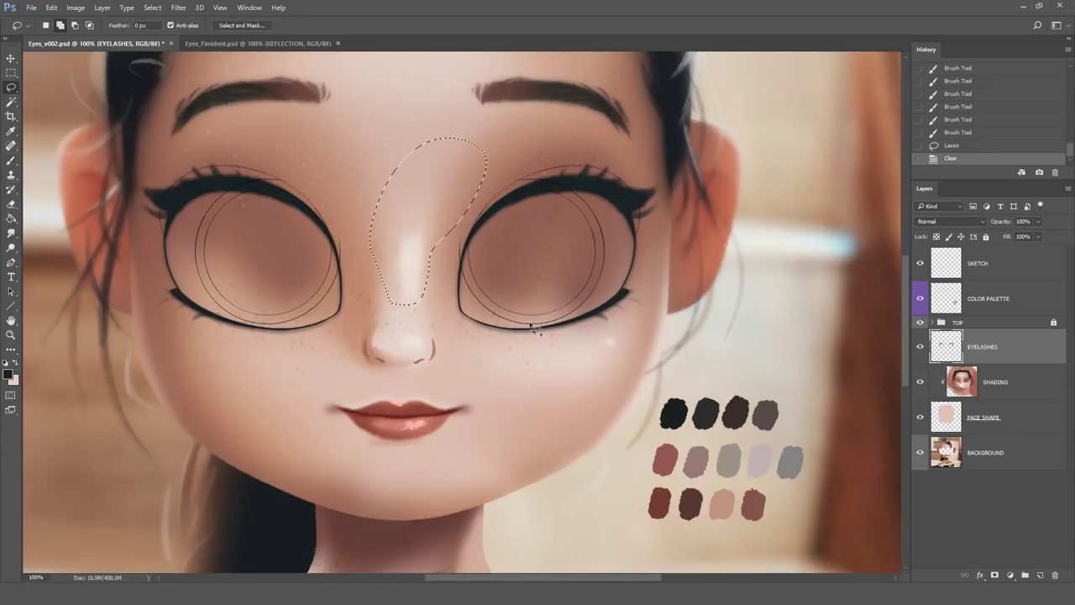
right_click(445, 187)
left_click(463, 194)
- Choose the 100 px soft round brush and sample the reddish-brown swatch from the bottom palette row
left_click(11, 161)
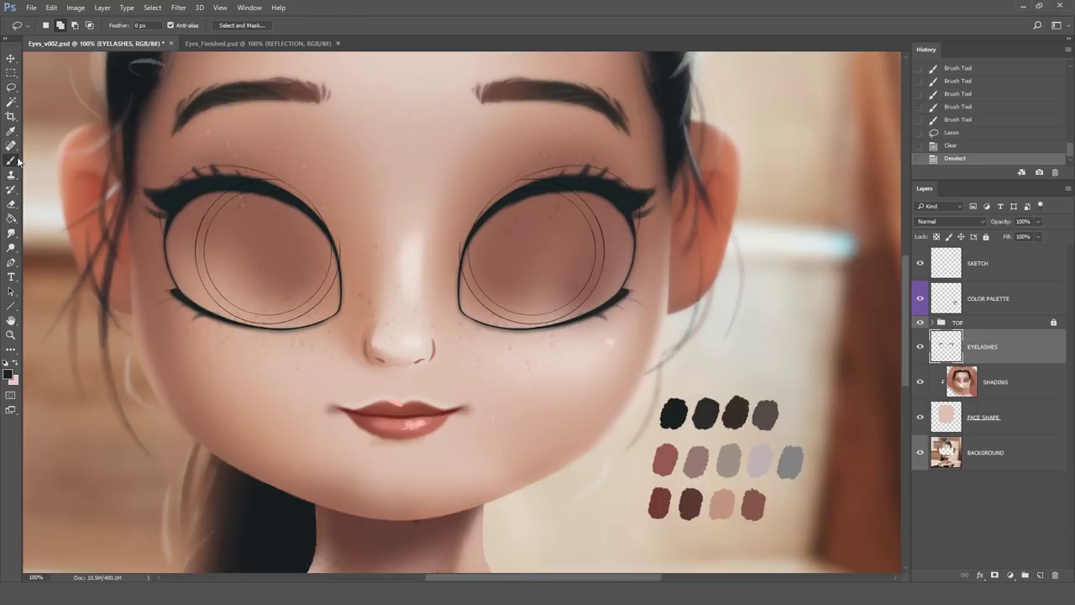
left_click(48, 27)
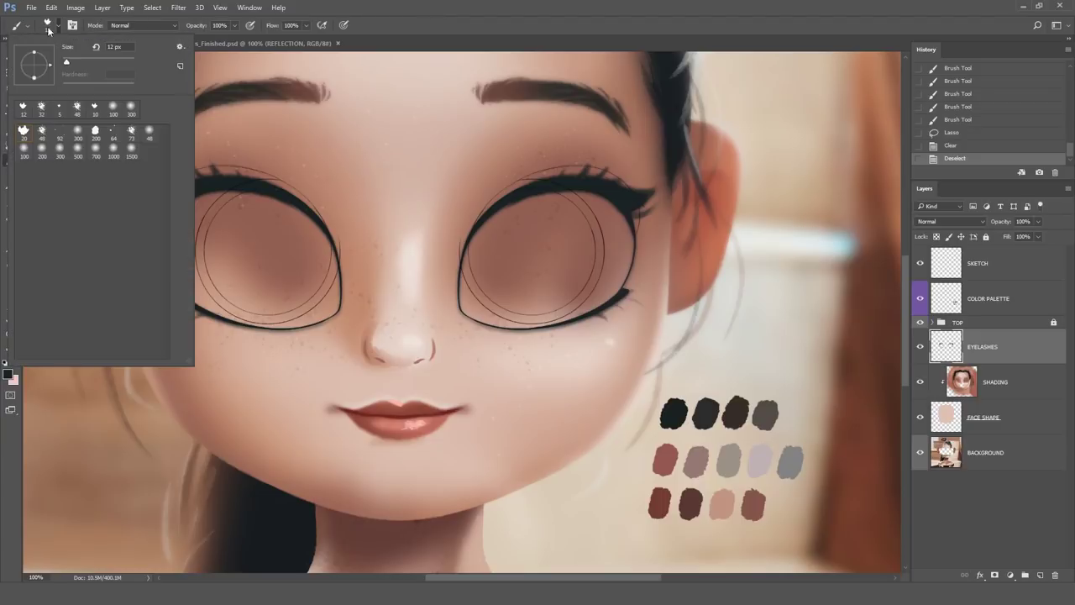
left_click(24, 152)
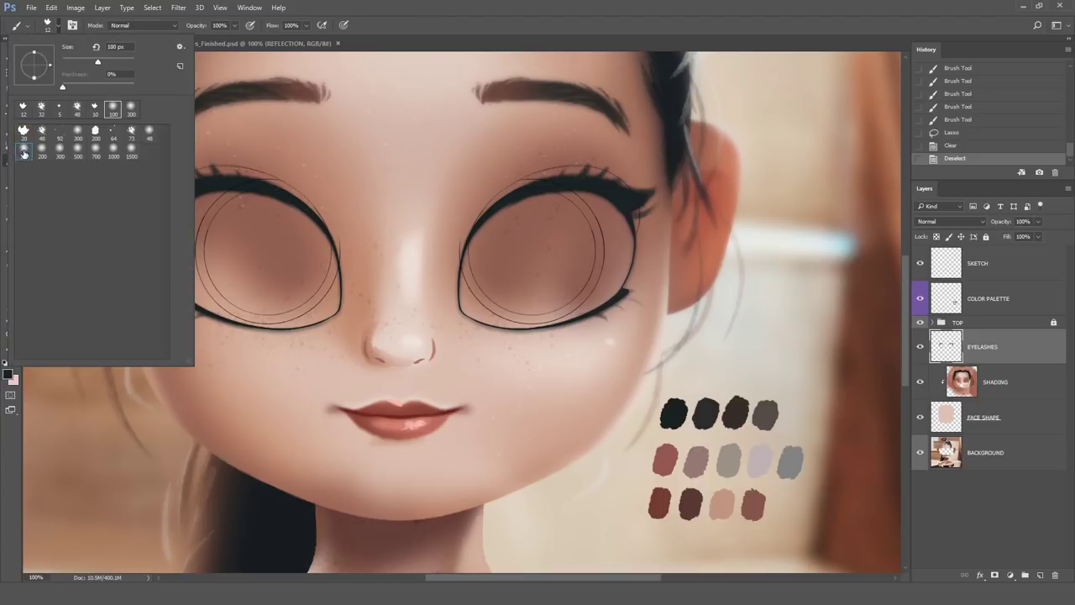
left_click(403, 28)
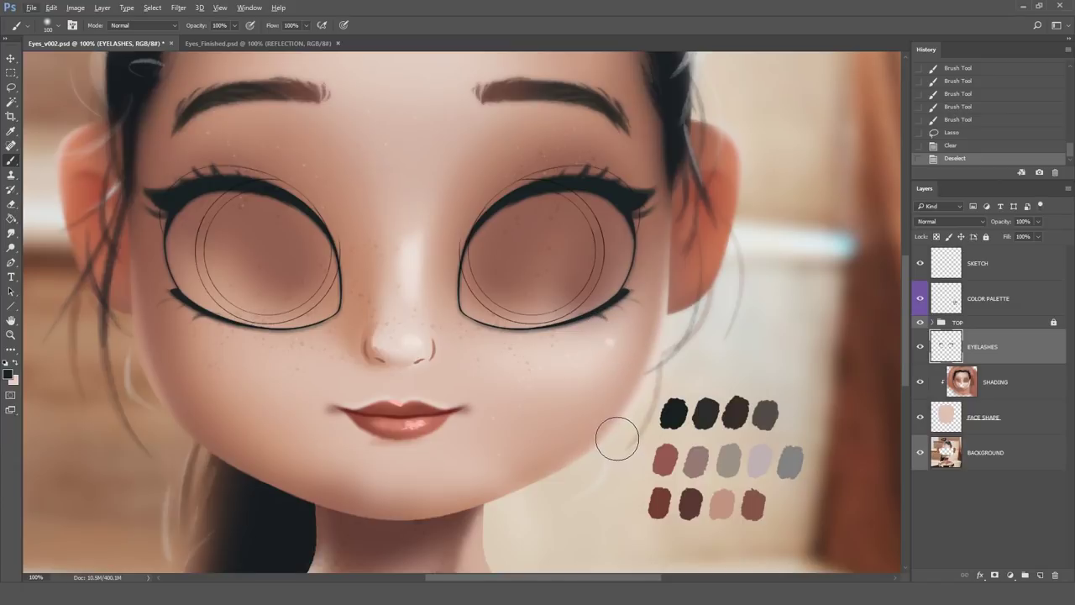
left_click(662, 499, "alt")
mouse_move(663, 499)
left_mouse_down()
mouse_move(742, 501)
mouse_move(662, 503)
left_mouse_up()
- Try soft reddish-brown strokes on the cheek and across one eye on the EYELASHES layer, and undo them
mouse_move(530, 396)
left_mouse_down()
mouse_move(540, 384)
mouse_move(555, 416)
mouse_move(545, 391)
left_mouse_up()
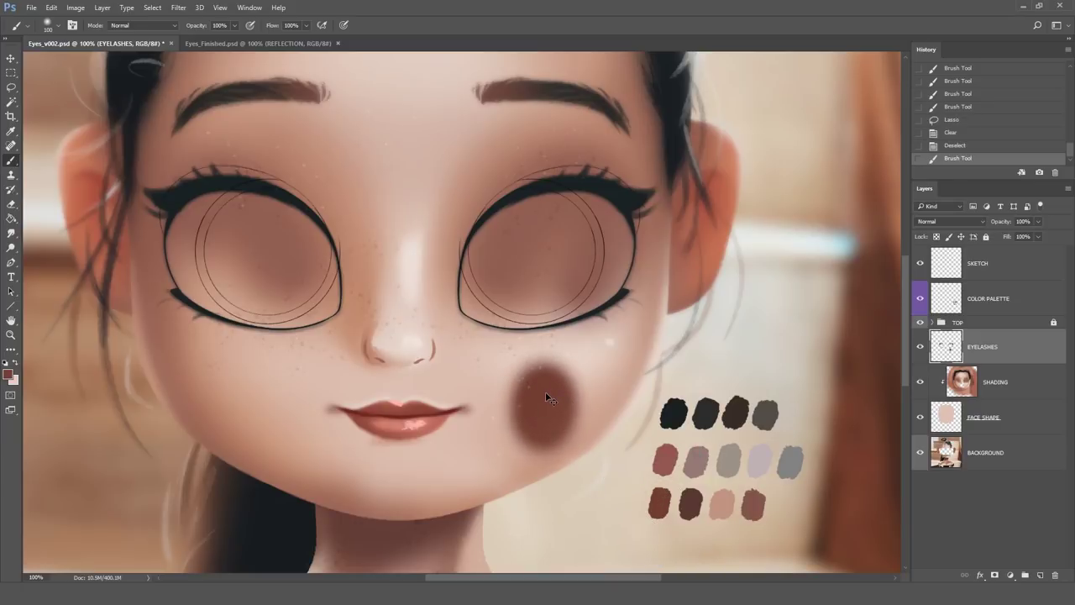
key("ctrl+z")
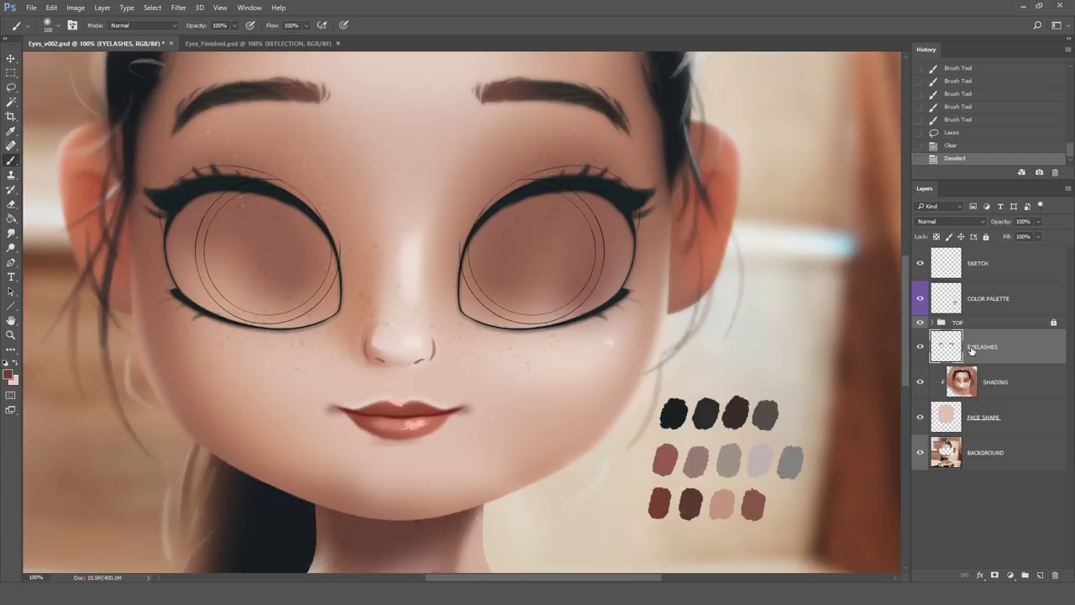
mouse_move(476, 300)
left_mouse_down()
mouse_move(505, 334)
mouse_move(545, 339)
mouse_move(579, 280)
left_mouse_up()
key("ctrl+z")
- Check the EYELASHES layer by hiding and showing it, and lock its transparent pixels
left_click(920, 347)
left_click(919, 346)
left_click(938, 237)
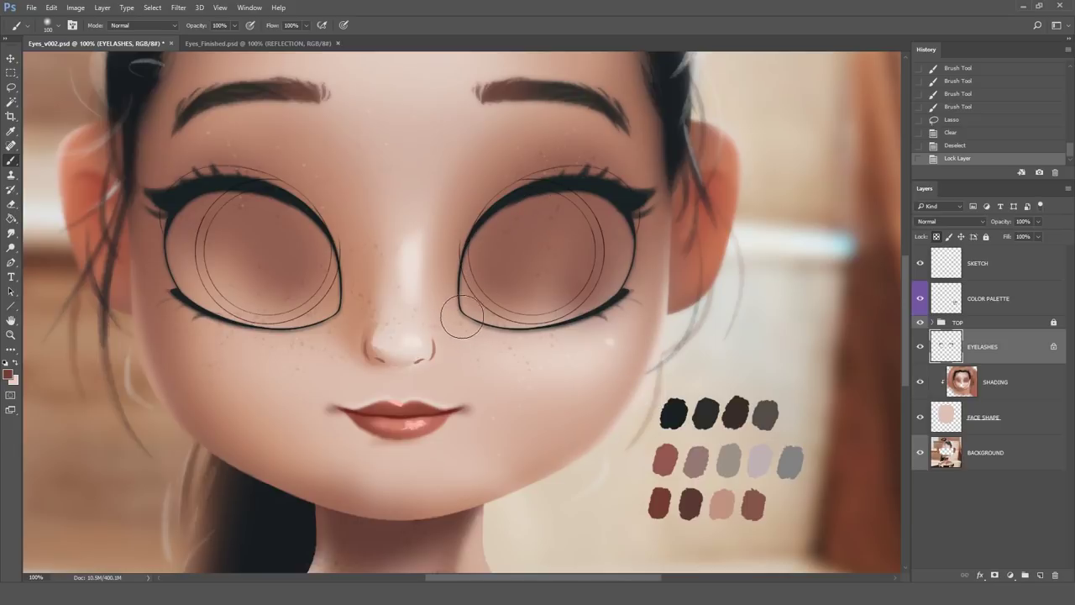
- Tint the thin inner and outer outlines of both eyes reddish-brown with soft strokes on the EYELASHES layer
mouse_move(530, 302)
left_mouse_down()
mouse_move(470, 316)
mouse_move(456, 283)
left_mouse_up()
left_click_drag(524, 277, 457, 316)
left_click_drag(525, 244, 471, 302)
left_click_drag(313, 278, 340, 290)
left_click_drag(283, 242, 348, 334)
left_click_drag(264, 272, 330, 310)
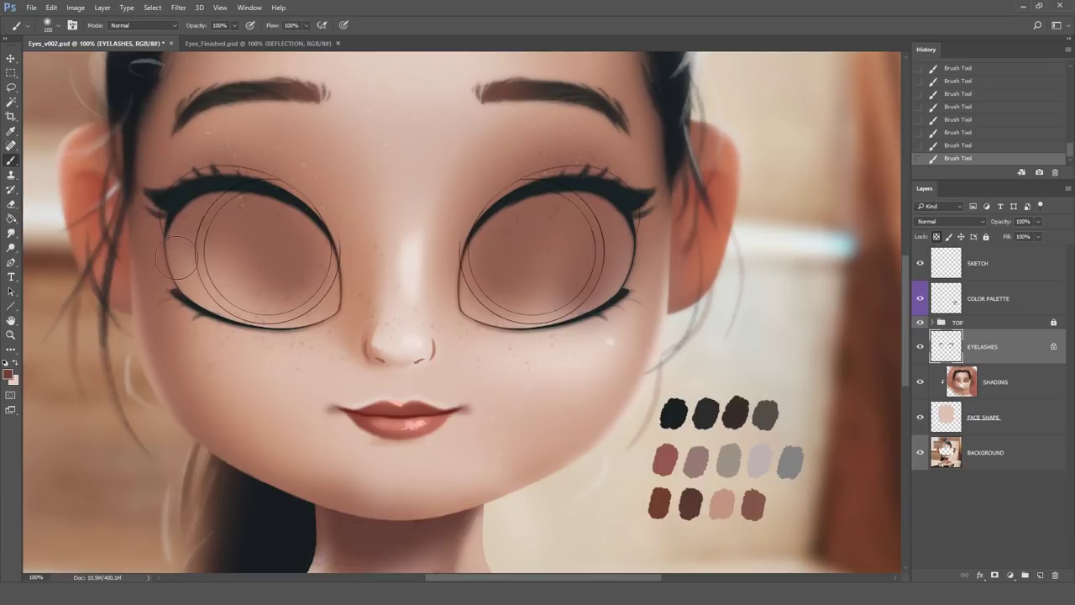
left_click_drag(605, 270, 655, 253)
- Erase the FACE SHAPE layer along the inside edge of both eye outlines
left_click(989, 419)
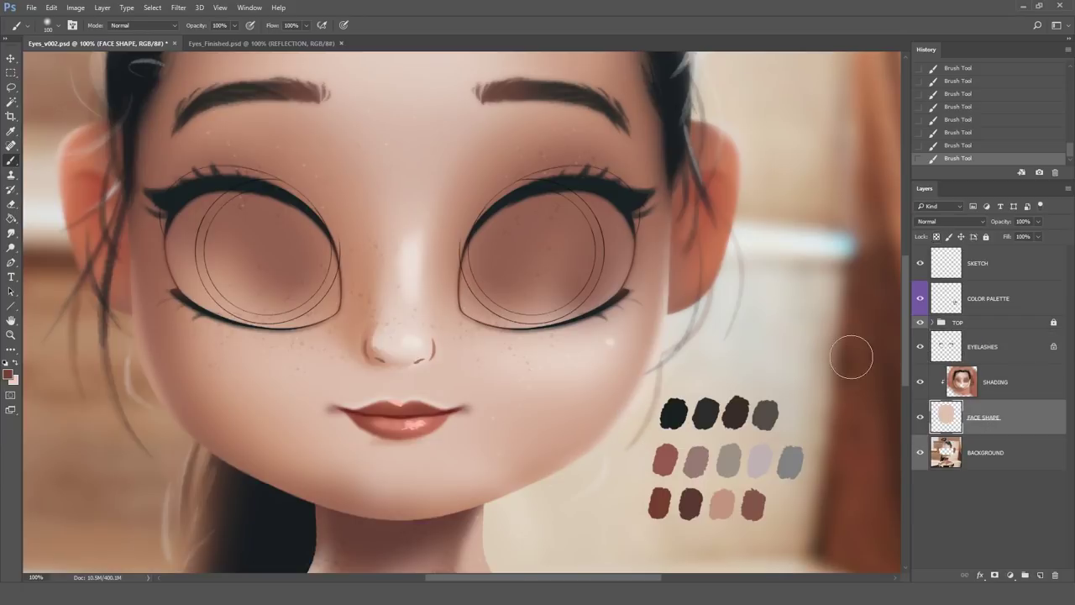
left_click(13, 204)
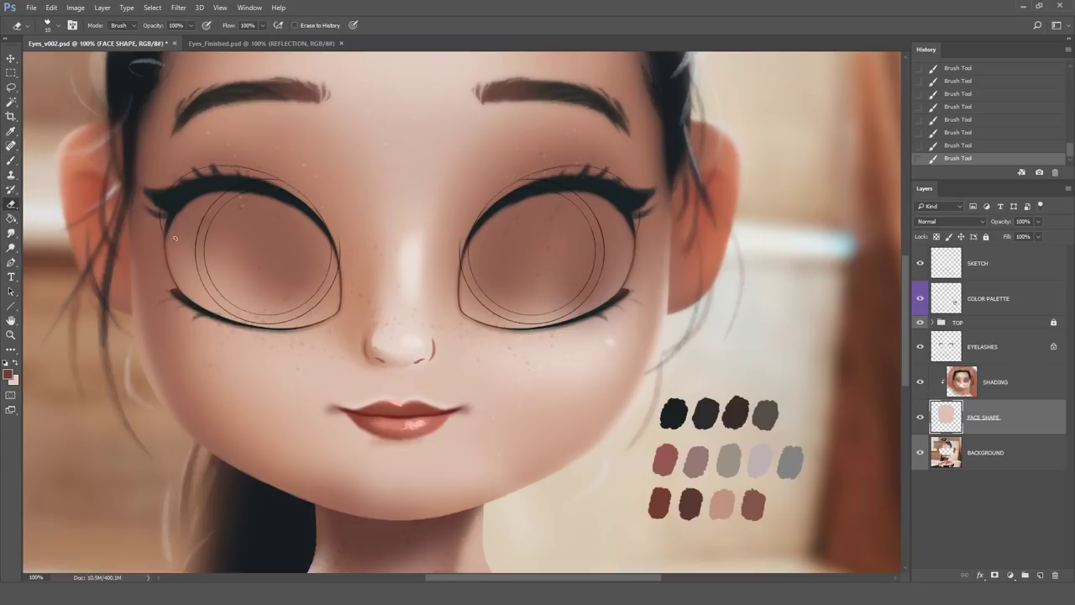
mouse_move(177, 240)
left_mouse_down()
mouse_move(176, 221)
mouse_move(171, 245)
left_mouse_up()
mouse_move(180, 210)
left_mouse_down()
mouse_move(175, 238)
mouse_move(188, 197)
mouse_move(290, 207)
mouse_move(323, 241)
mouse_move(337, 292)
left_mouse_up()
mouse_move(326, 247)
left_mouse_down()
mouse_move(327, 315)
mouse_move(337, 306)
mouse_move(270, 326)
mouse_move(199, 301)
mouse_move(171, 260)
left_mouse_up()
mouse_move(475, 241)
left_mouse_down()
mouse_move(510, 200)
mouse_move(573, 195)
mouse_move(628, 236)
left_mouse_up()
mouse_move(625, 276)
left_mouse_down()
mouse_move(554, 322)
mouse_move(503, 325)
mouse_move(462, 303)
mouse_move(480, 314)
mouse_move(463, 297)
mouse_move(472, 247)
left_mouse_up()
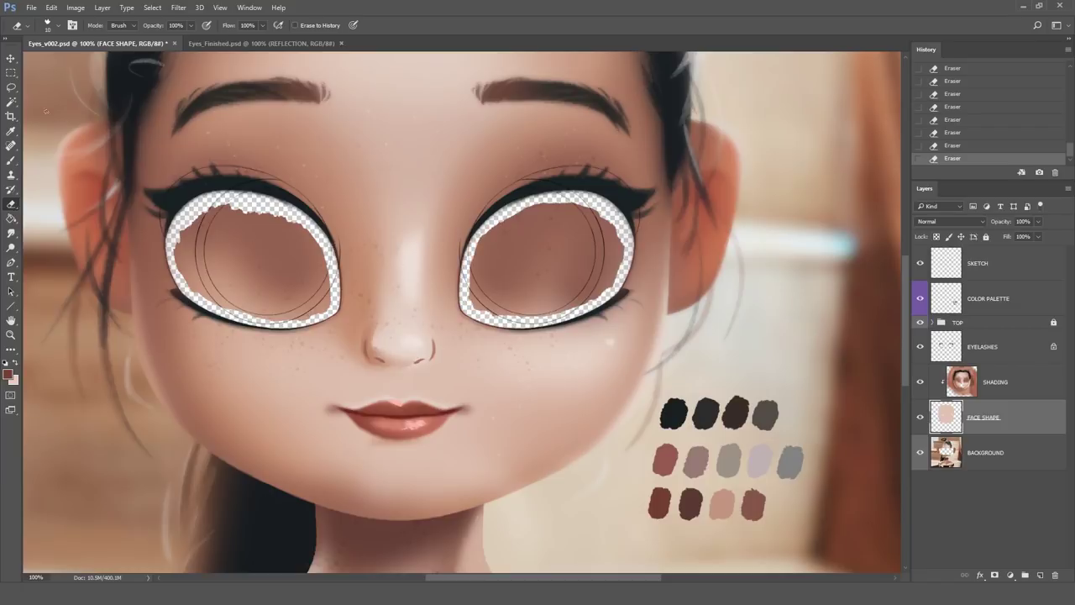
- Lasso the remaining skin inside both eyes on the FACE SHAPE layer, delete it and deselect
left_click(12, 87)
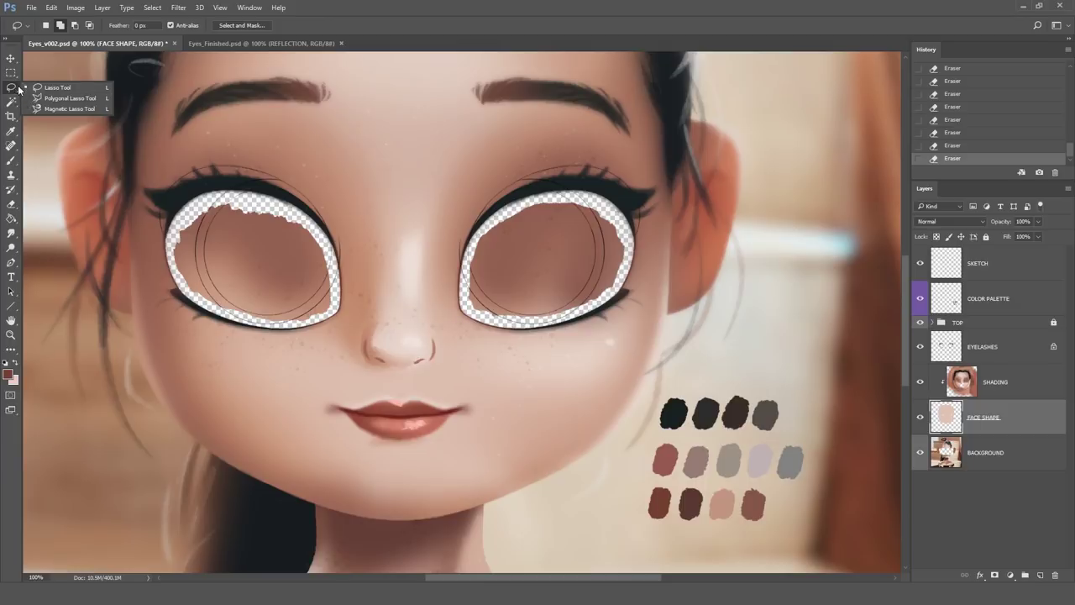
left_click(54, 89)
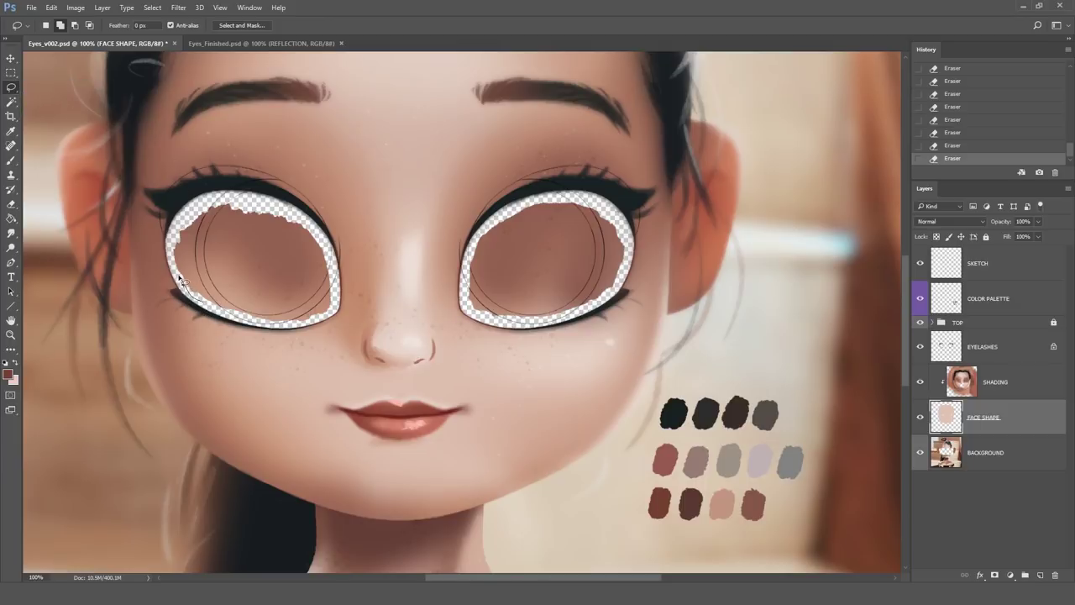
mouse_move(171, 266)
left_mouse_down()
mouse_move(207, 200)
mouse_move(255, 204)
mouse_move(299, 220)
mouse_move(331, 256)
mouse_move(335, 298)
left_mouse_up()
left_click_drag(267, 328, 187, 294)
left_click(60, 26)
mouse_move(475, 256)
left_mouse_down()
mouse_move(500, 214)
mouse_move(547, 197)
mouse_move(614, 218)
mouse_move(630, 252)
mouse_move(611, 298)
mouse_move(514, 326)
mouse_move(471, 314)
mouse_move(474, 253)
left_mouse_up()
key("Delete")
right_click(567, 228)
left_click(594, 234)
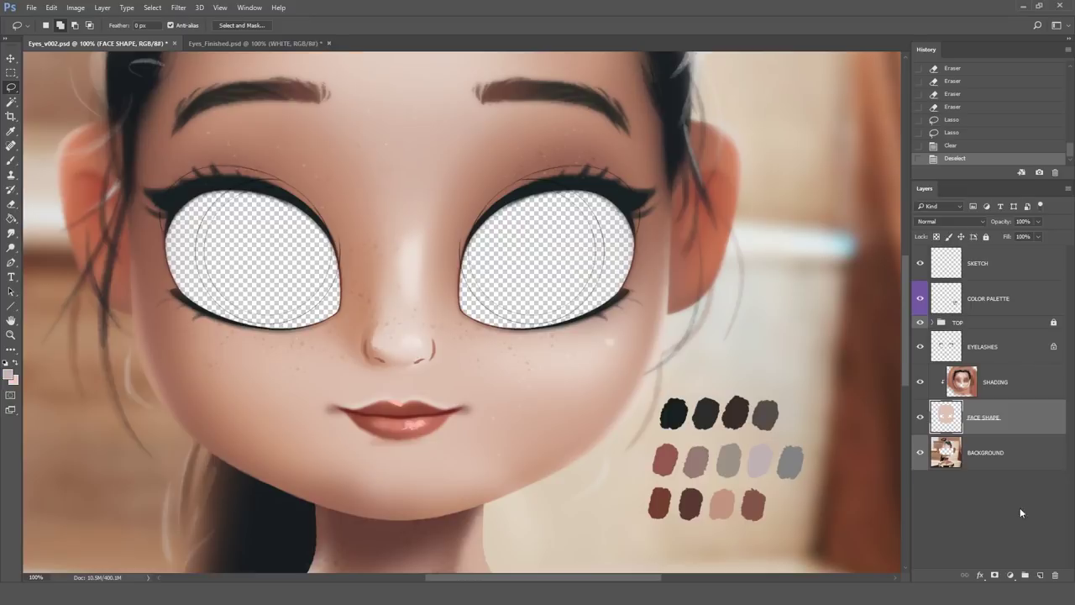
- Create a new layer directly above the BACKGROUND layer and name it WHITE
left_click(989, 458)
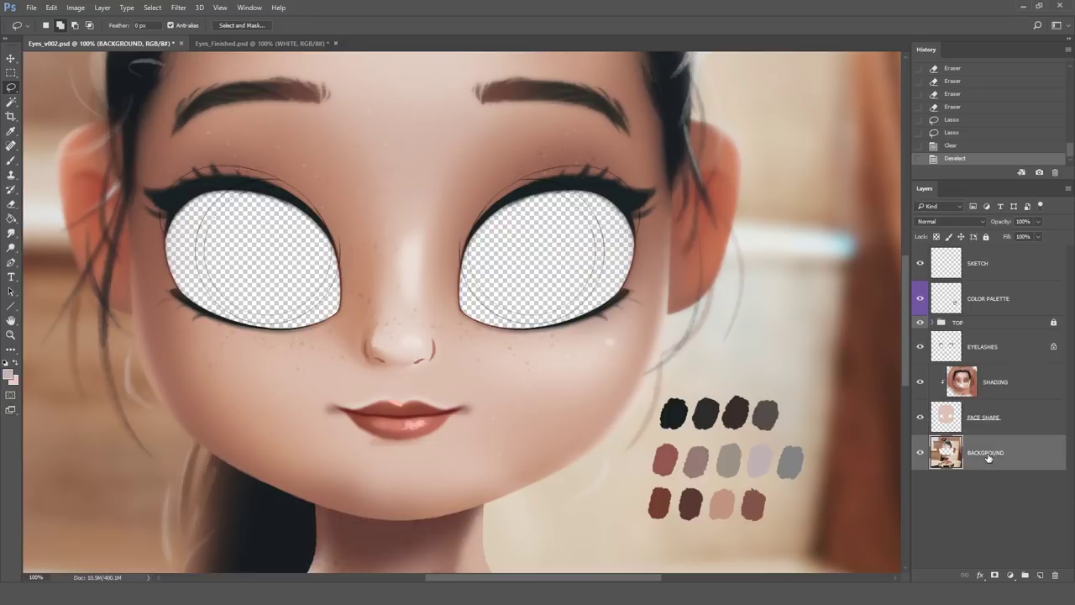
left_click(1040, 577)
double_click(975, 454)
type("WHI")
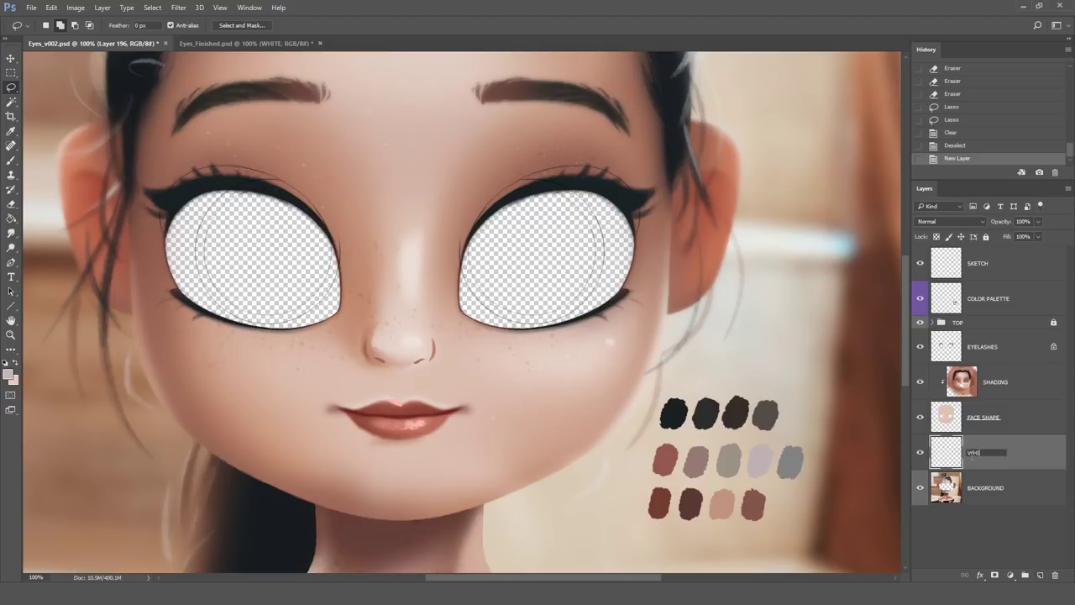
type("TE")
key("Return")
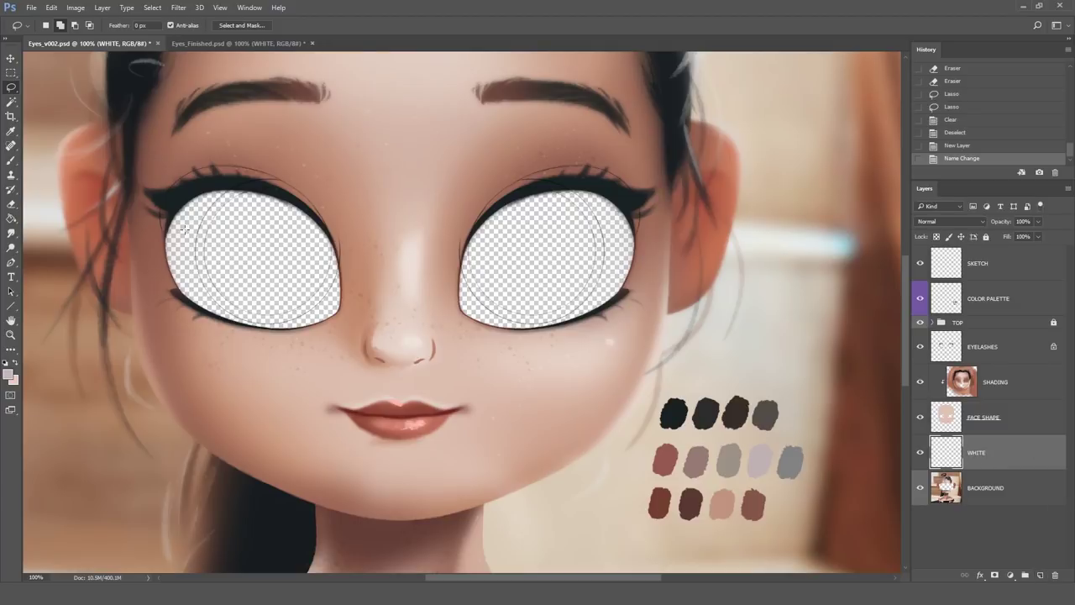
- Lasso a region around both eyes, fill it with the pale lilac palette colour on the WHITE layer and deselect
mouse_move(147, 195)
left_mouse_down()
mouse_move(438, 150)
mouse_move(614, 154)
mouse_move(655, 232)
mouse_move(607, 363)
mouse_move(350, 382)
mouse_move(193, 353)
left_mouse_up()
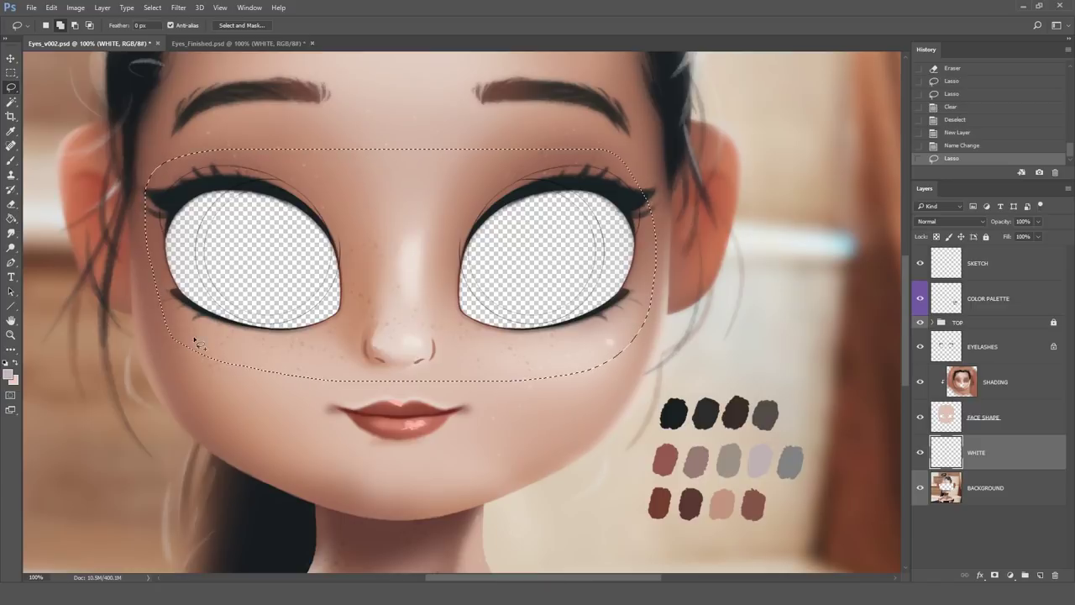
left_click(11, 219)
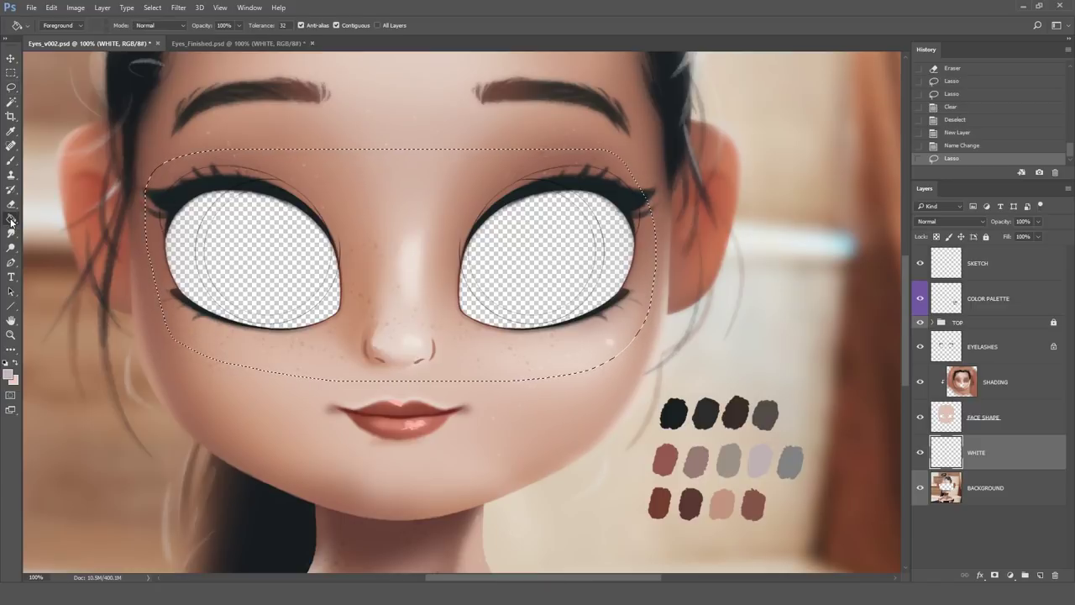
left_click(758, 458, "alt")
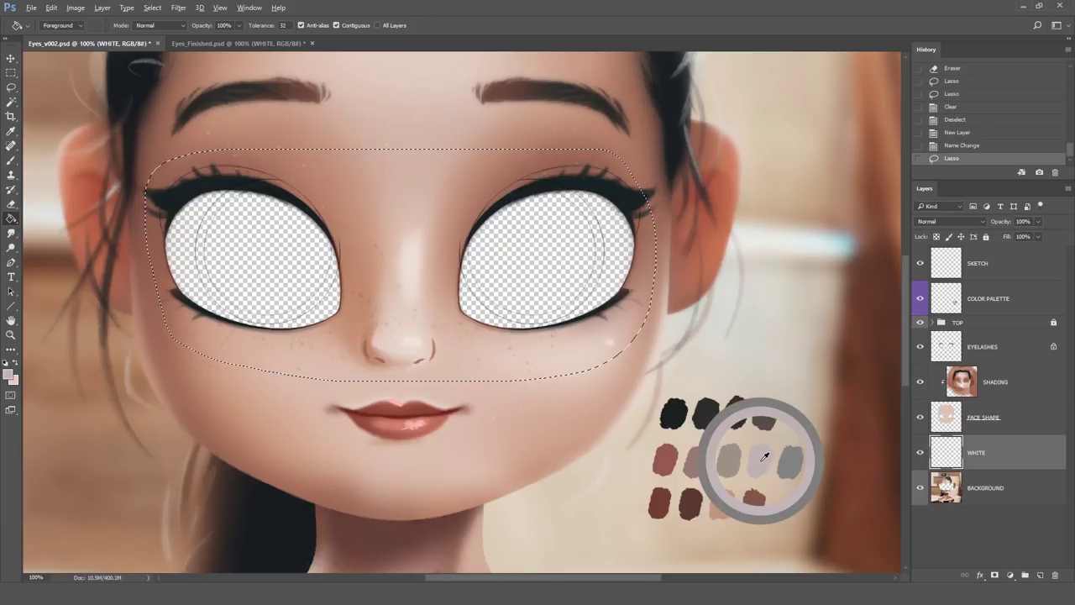
left_click(583, 283)
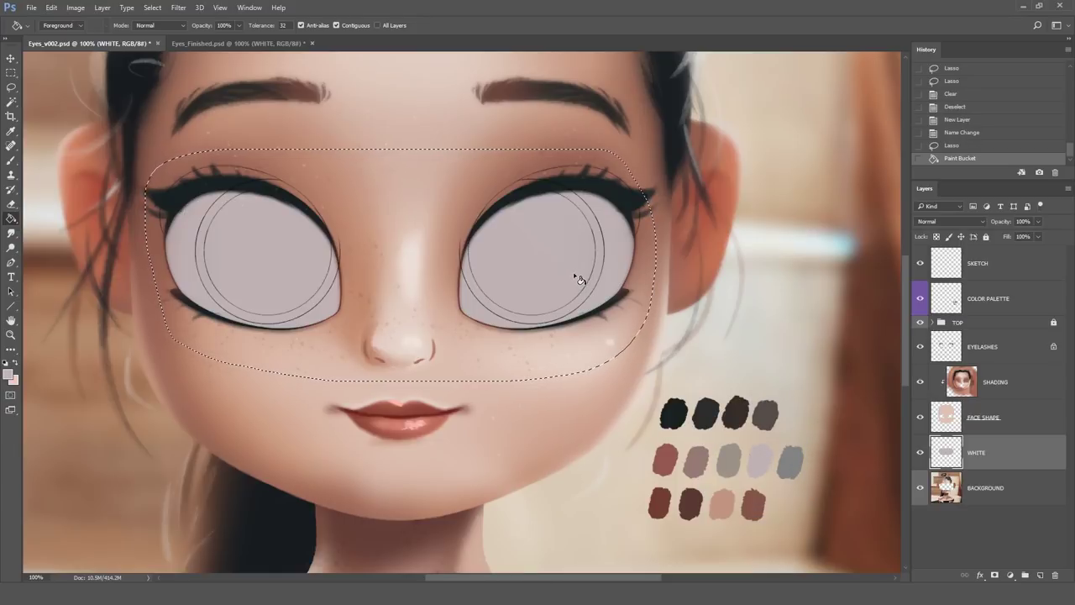
left_click(10, 88)
right_click(414, 202)
left_click(440, 207)
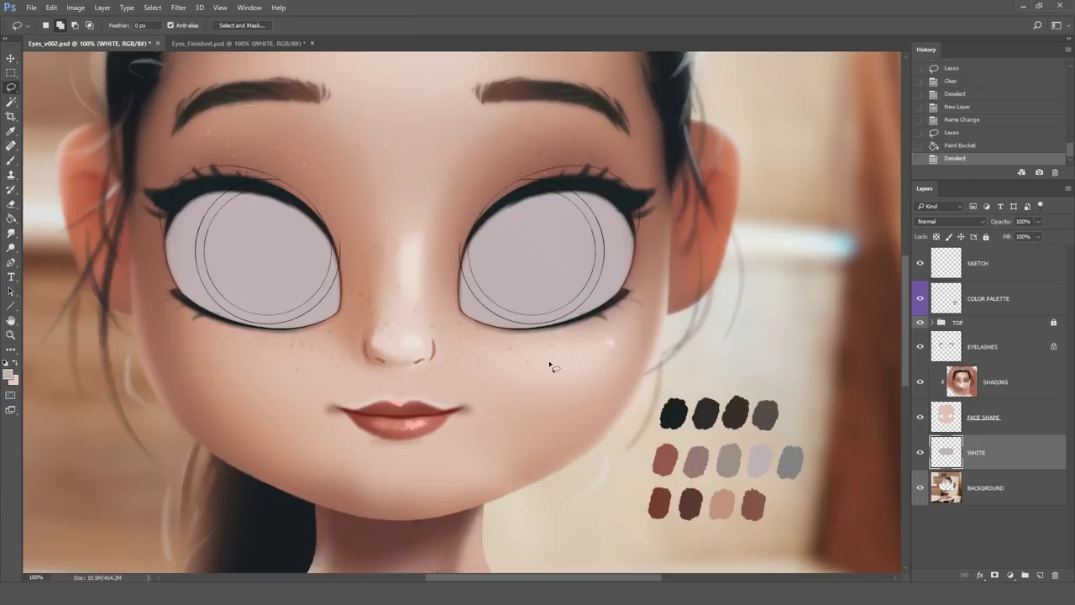
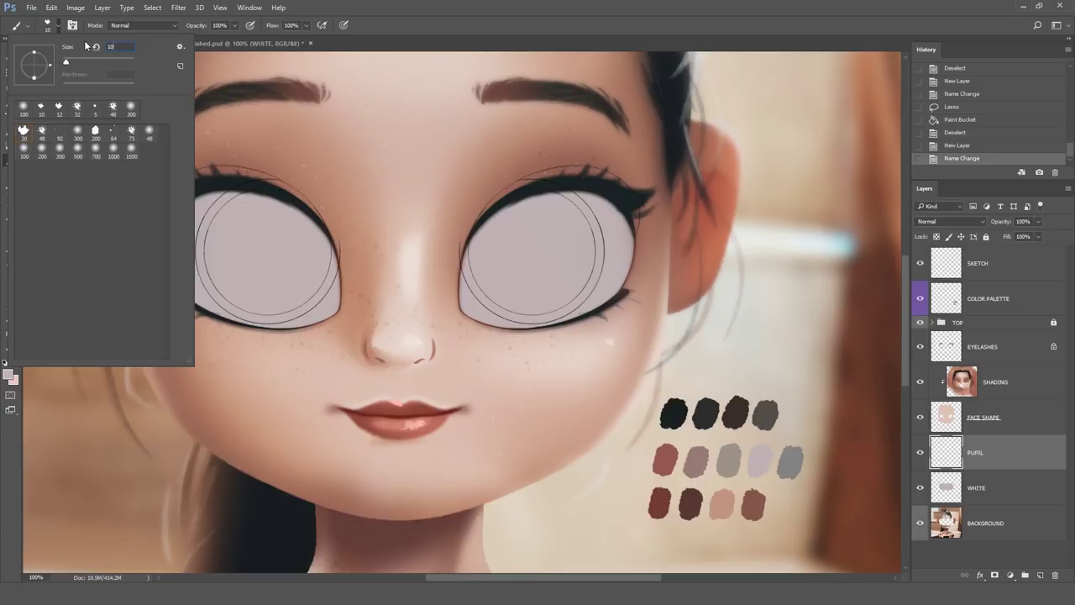
- Sample the near-black palette colour, lower the SKETCH layer's opacity to 18% and make the PUPIL layer active again
left_click(679, 411, "alt")
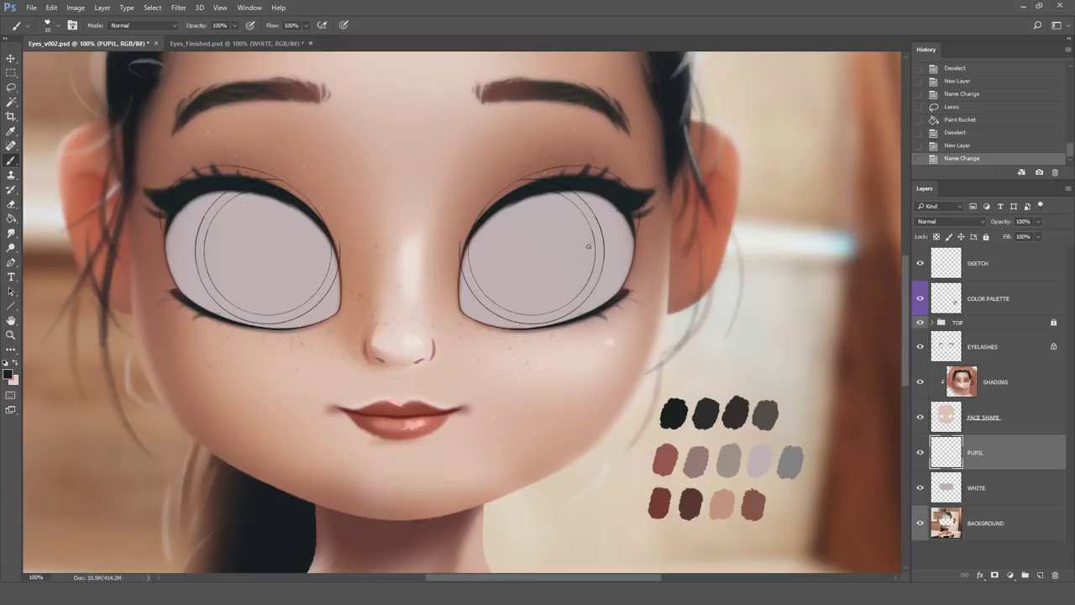
left_click(983, 269)
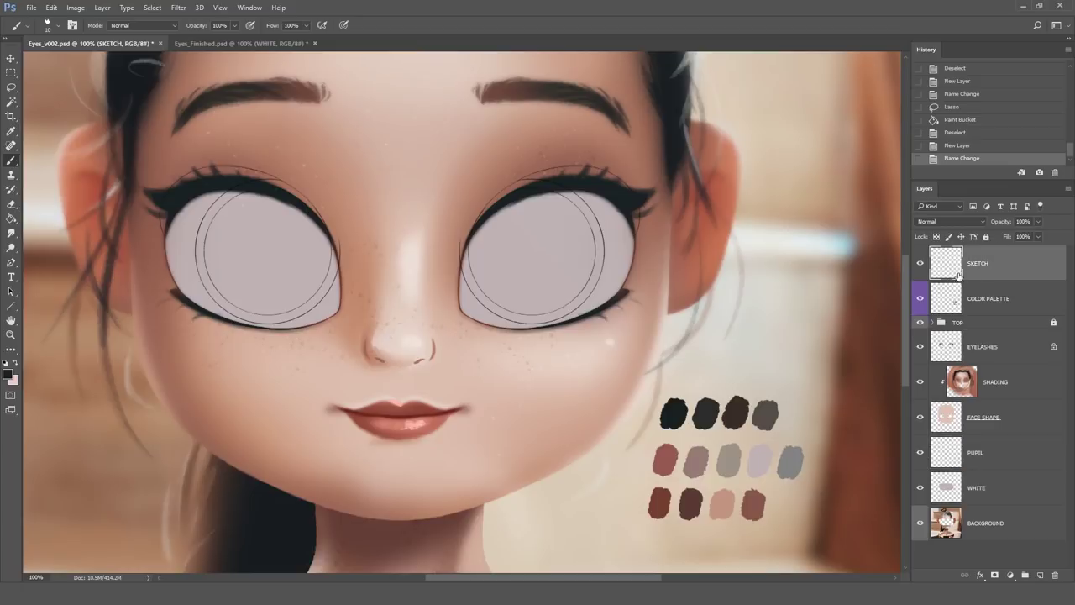
left_click(1039, 222)
left_click_drag(1040, 239, 1007, 232)
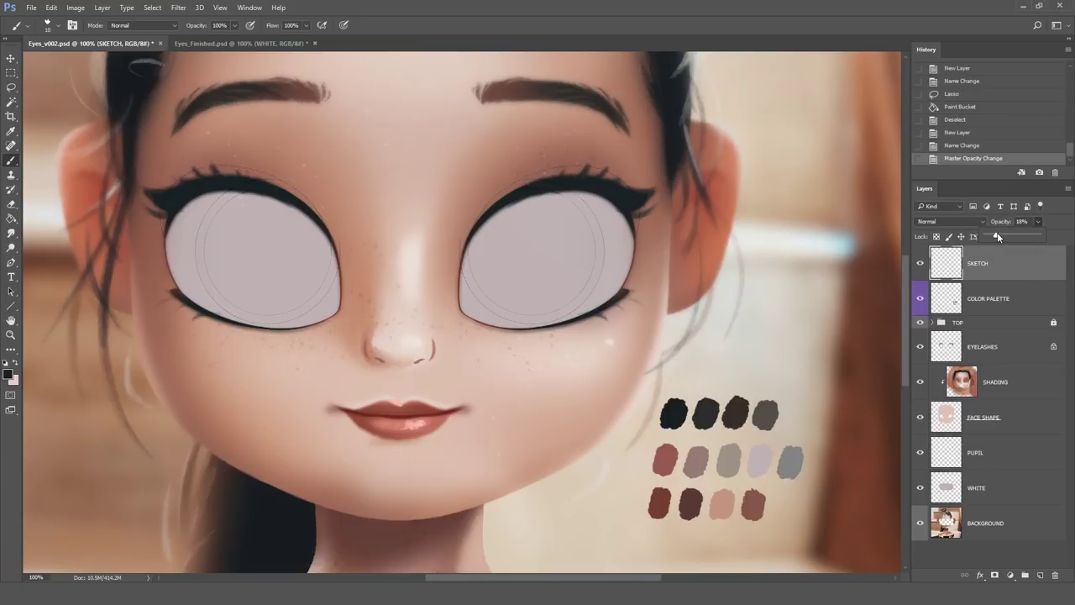
left_click(976, 452)
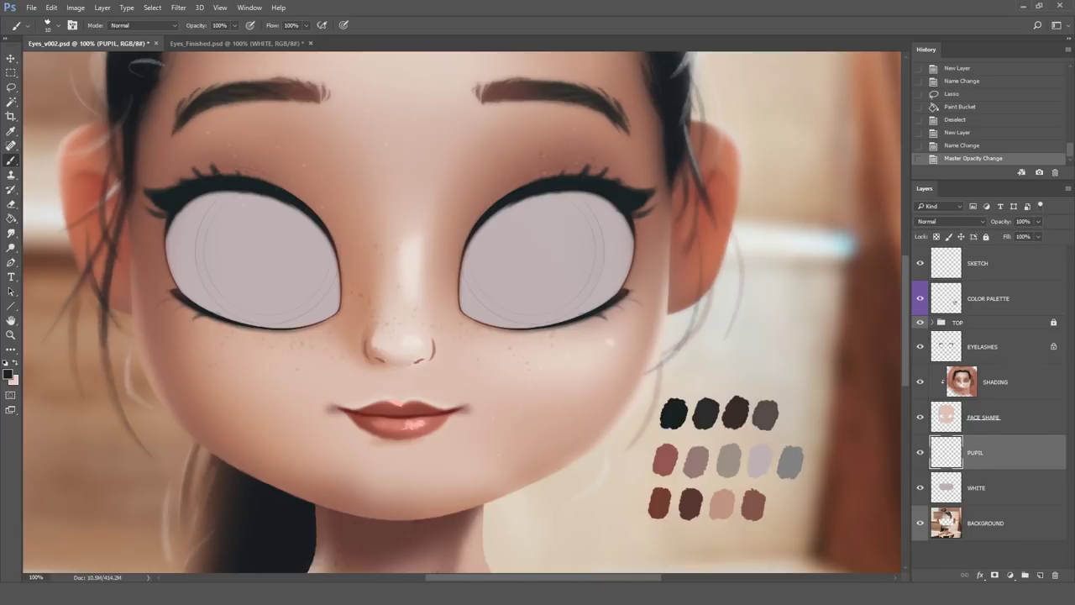
- Switch to Lazy Nezumi Pro, choose the "ruler - ellipse" preset and minimize its window
key("alt+Tab")
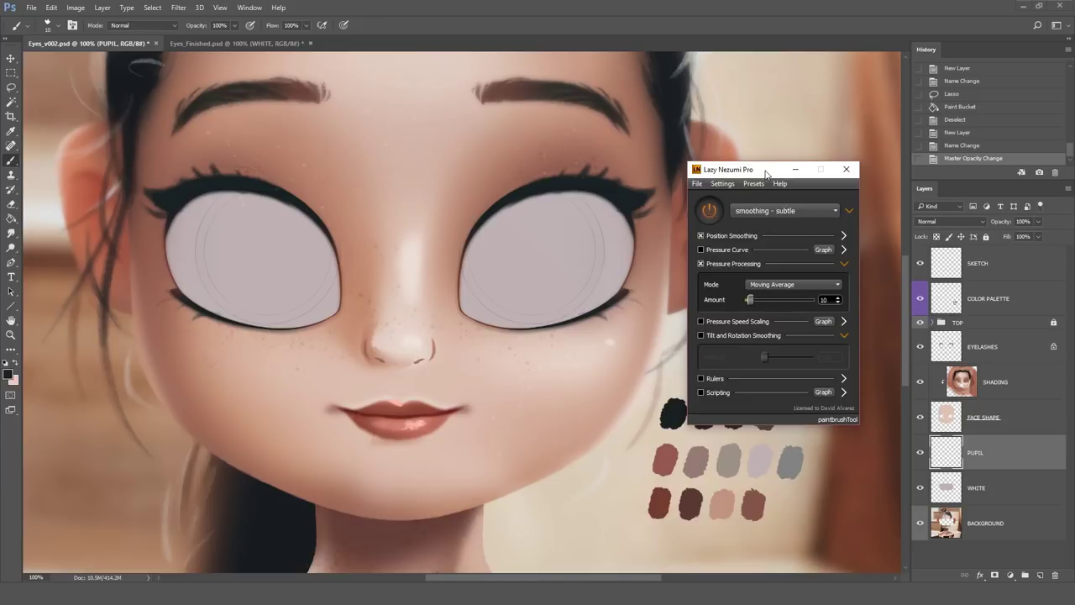
left_click(806, 211)
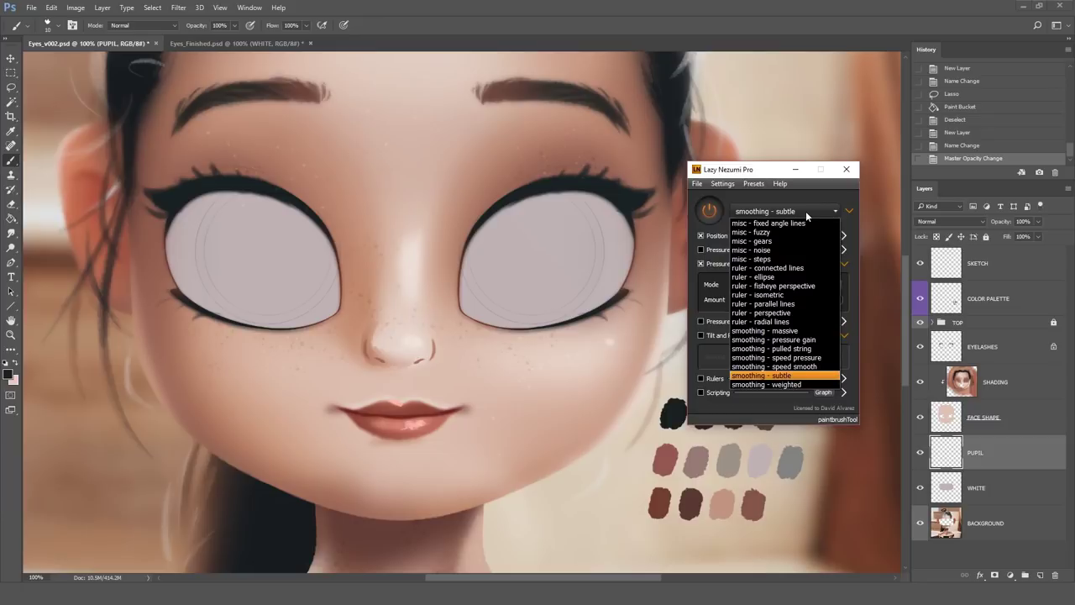
left_click(763, 277)
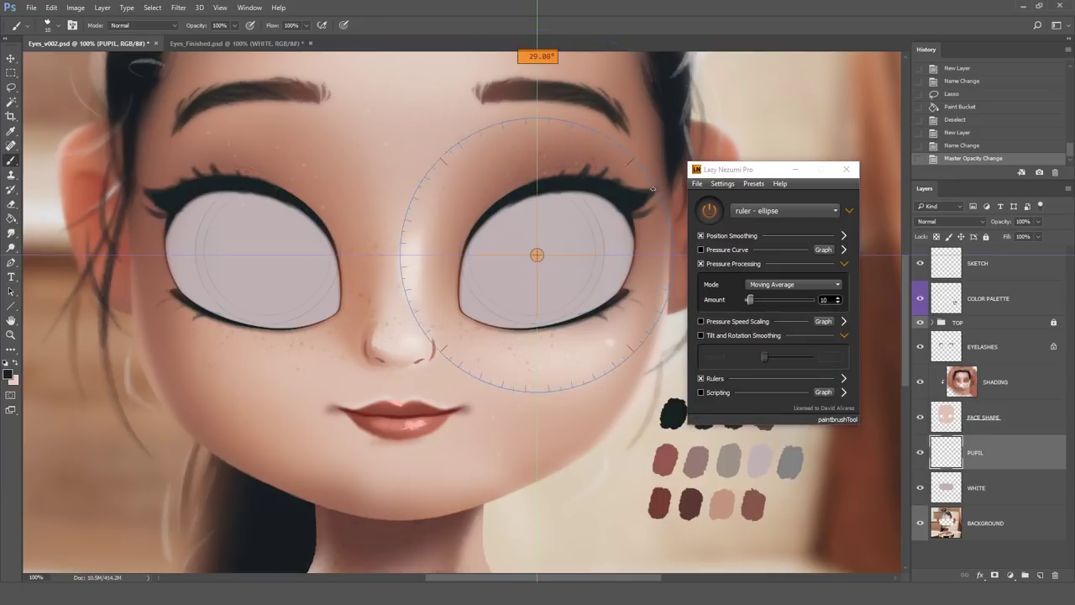
left_click(796, 169)
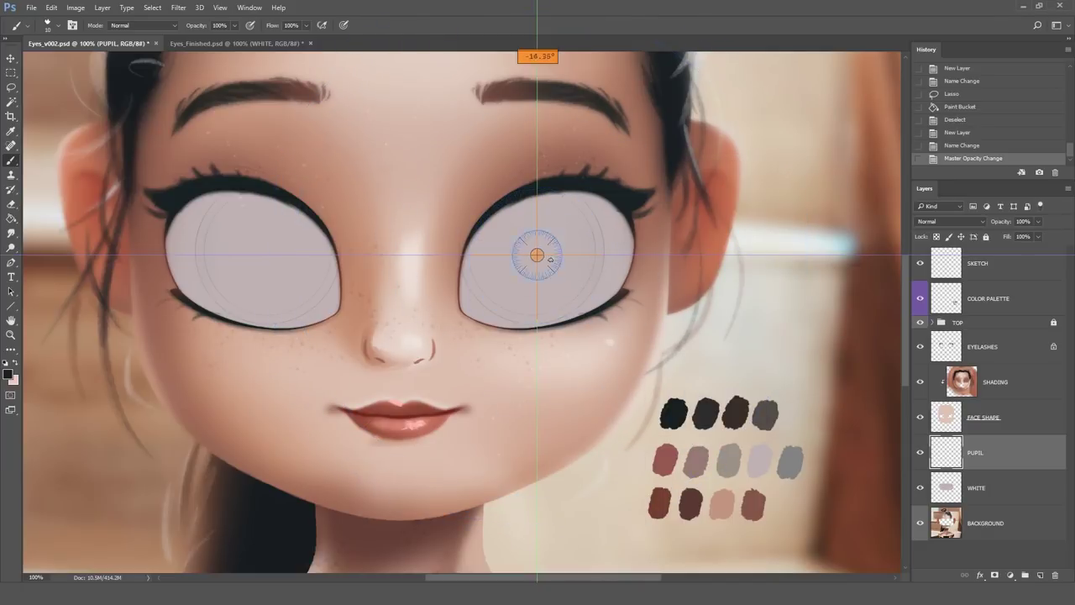
- Centre the ellipse ruler on the sketched circle in the right-hand eye and paint a near-black circular outline along it on the PUPIL layer
mouse_move(530, 247)
left_mouse_down()
mouse_move(578, 196)
mouse_move(583, 308)
mouse_move(521, 181)
left_mouse_up()
left_click_drag(594, 279, 477, 231)
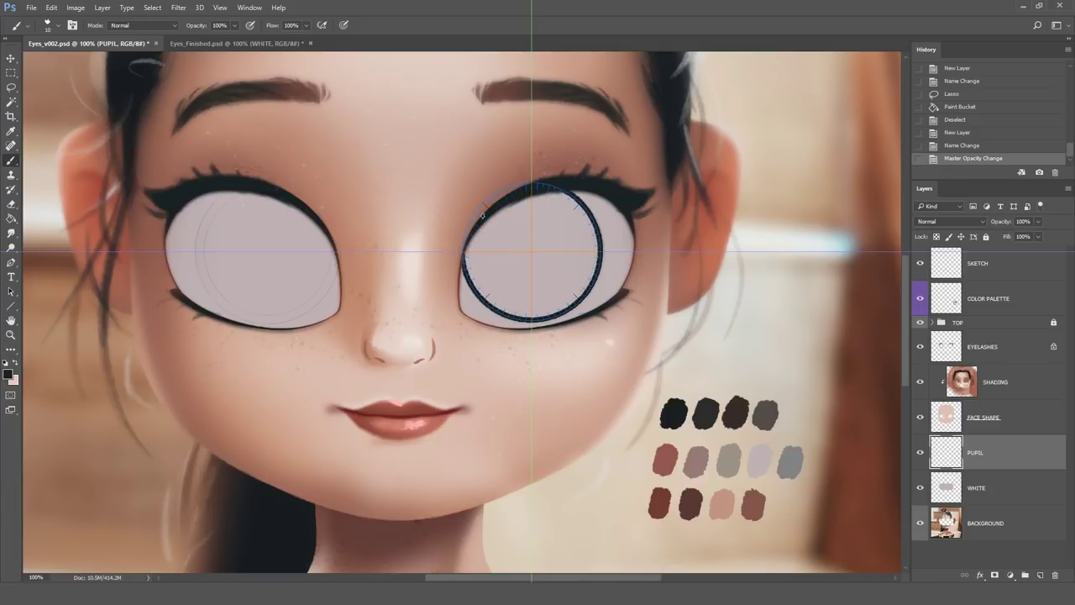
mouse_move(531, 152)
left_mouse_down()
mouse_move(654, 94)
mouse_move(598, 155)
left_mouse_up()
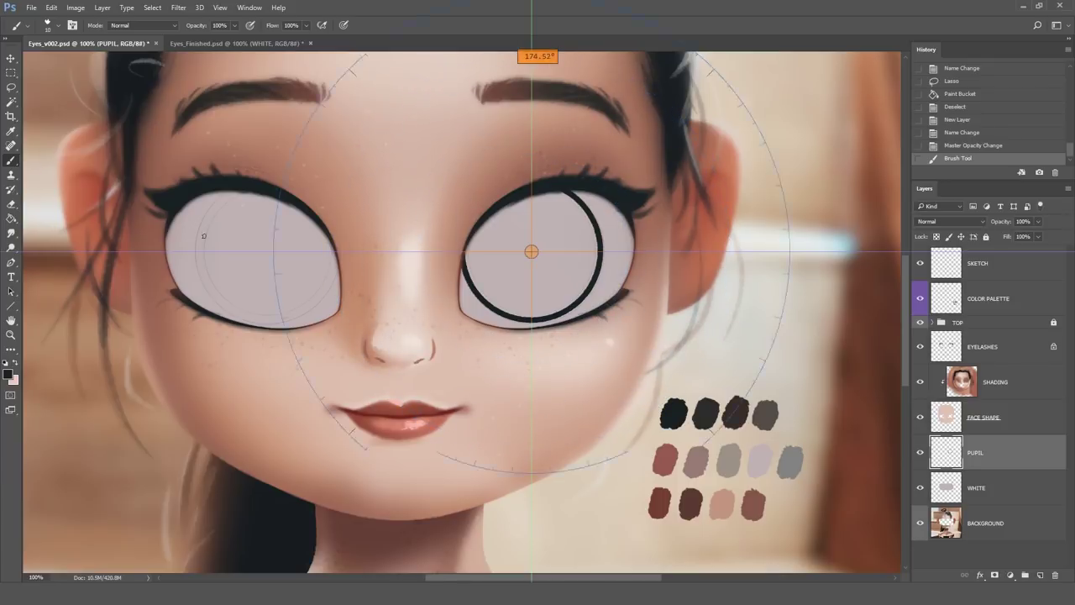
- Fill the circle in the right-hand eye with near-black and brush around its inner edge to cover any gaps
left_click(12, 219)
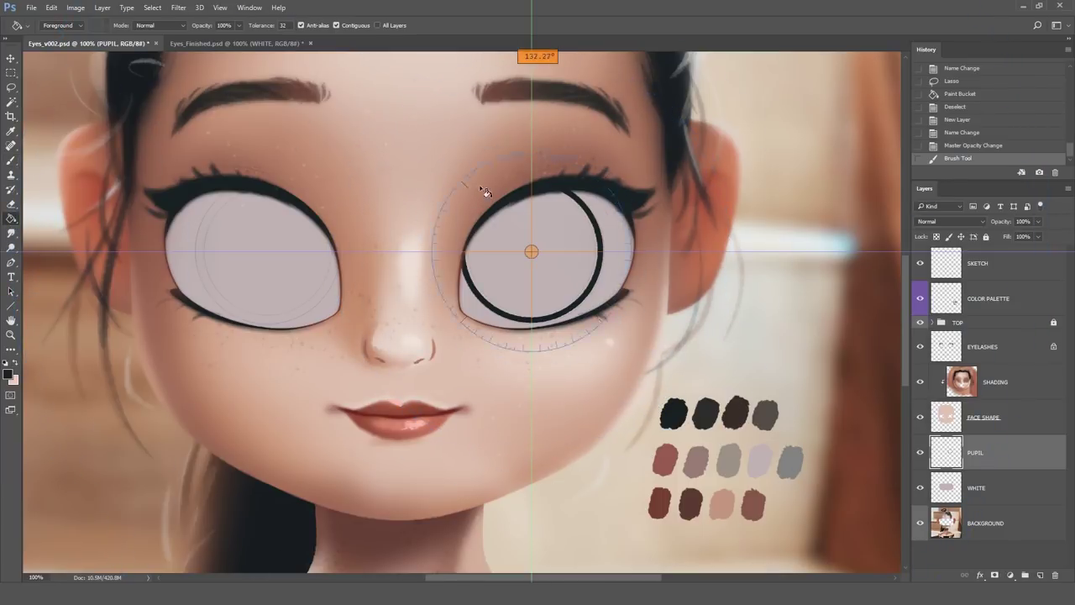
left_click(578, 240)
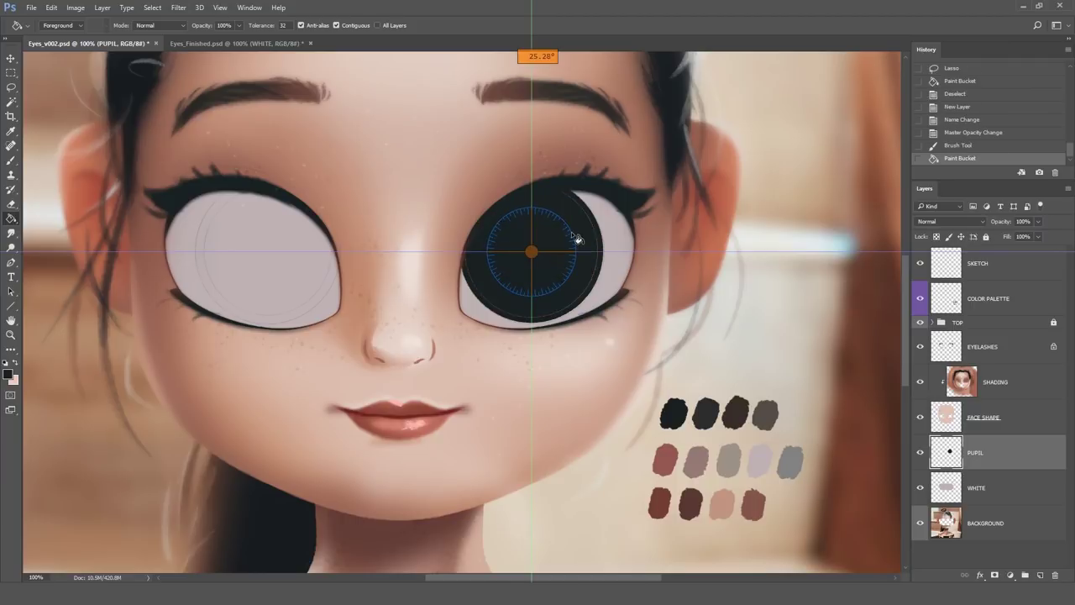
left_click(11, 162)
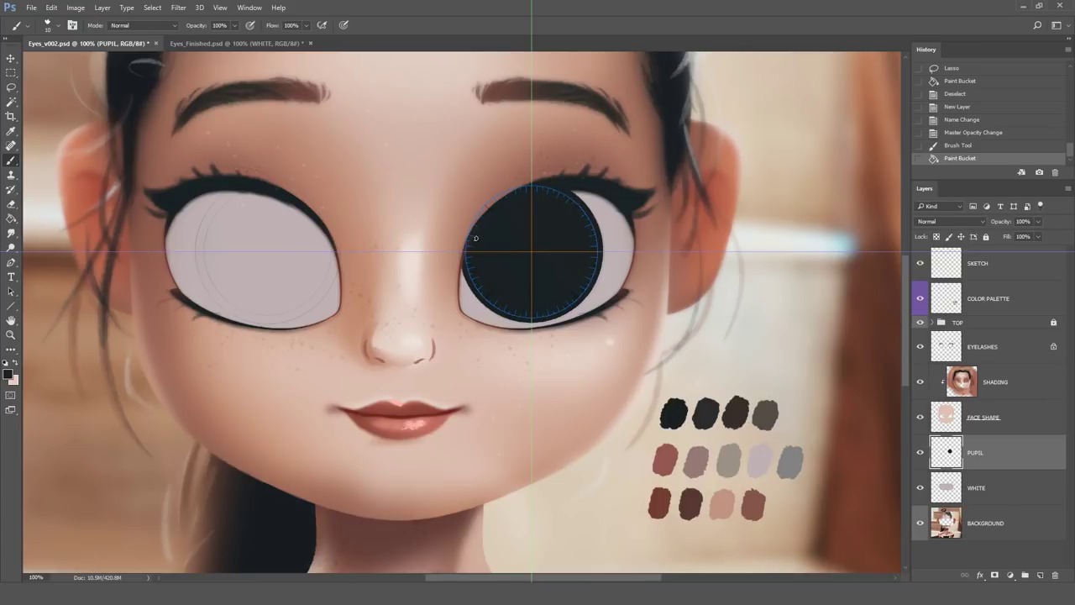
left_click_drag(472, 225, 588, 286)
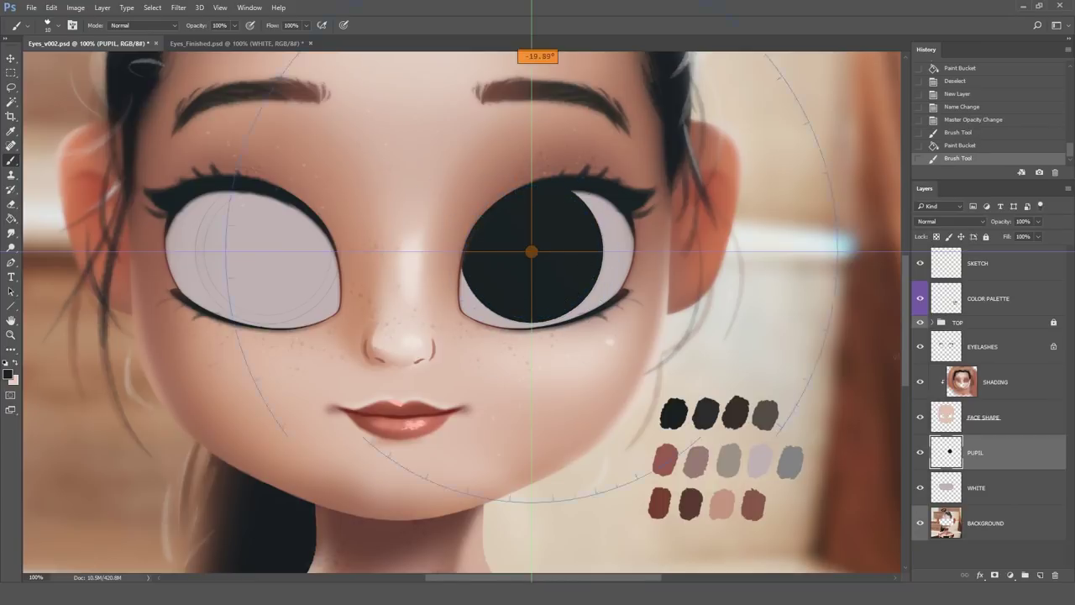
- Create a new layer above the PUPIL layer and name it IRIS
left_click(1039, 574)
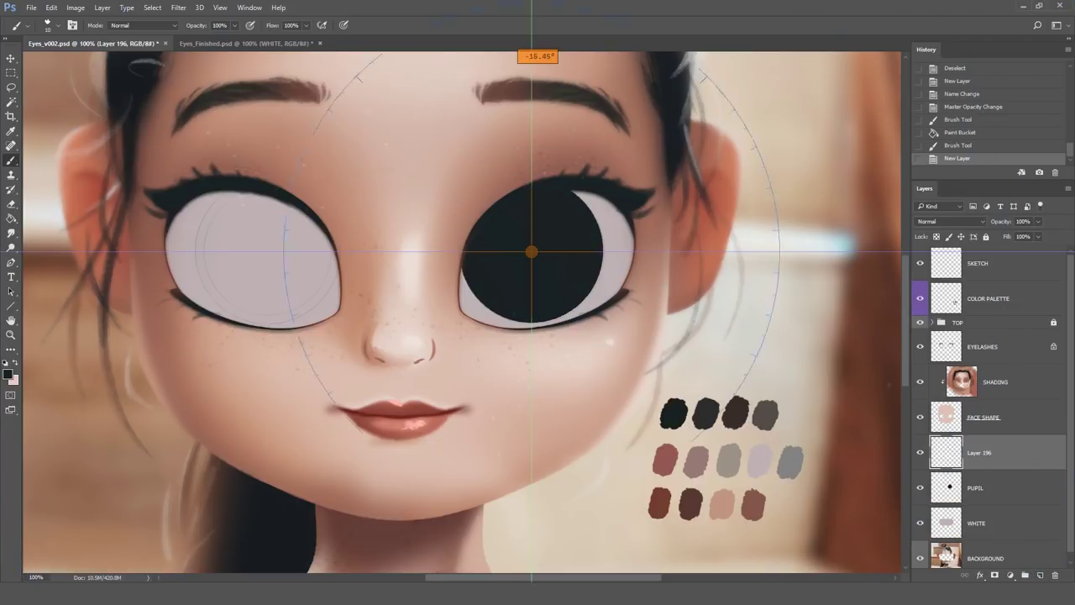
double_click(979, 452)
type("IRIS")
key("Return")
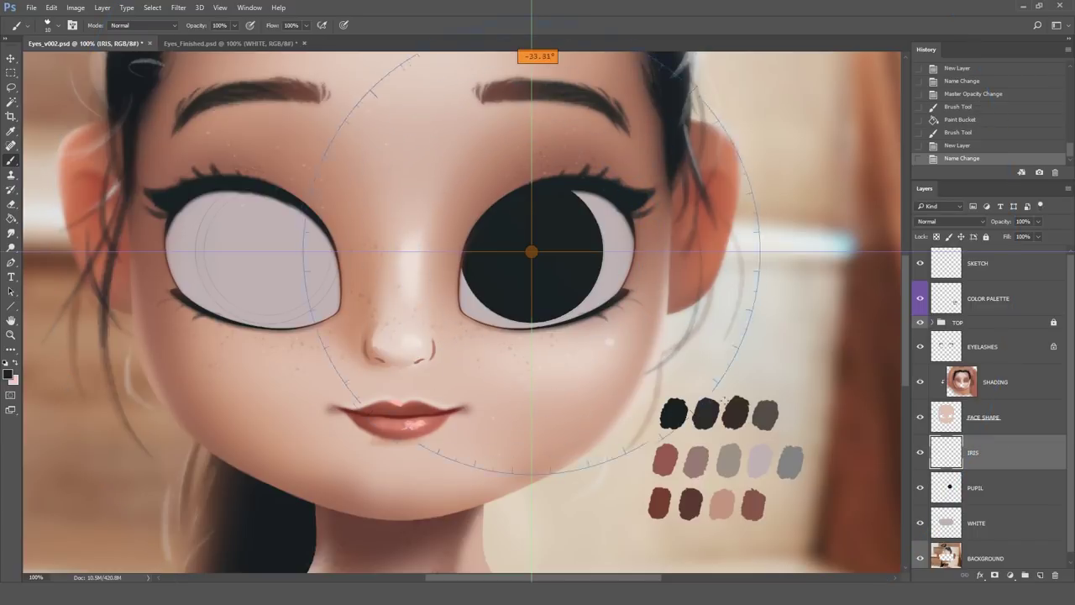
- Paint a ring in the dark brown palette colour around the edge of the black circle on the IRIS layer
left_click(739, 416, "alt")
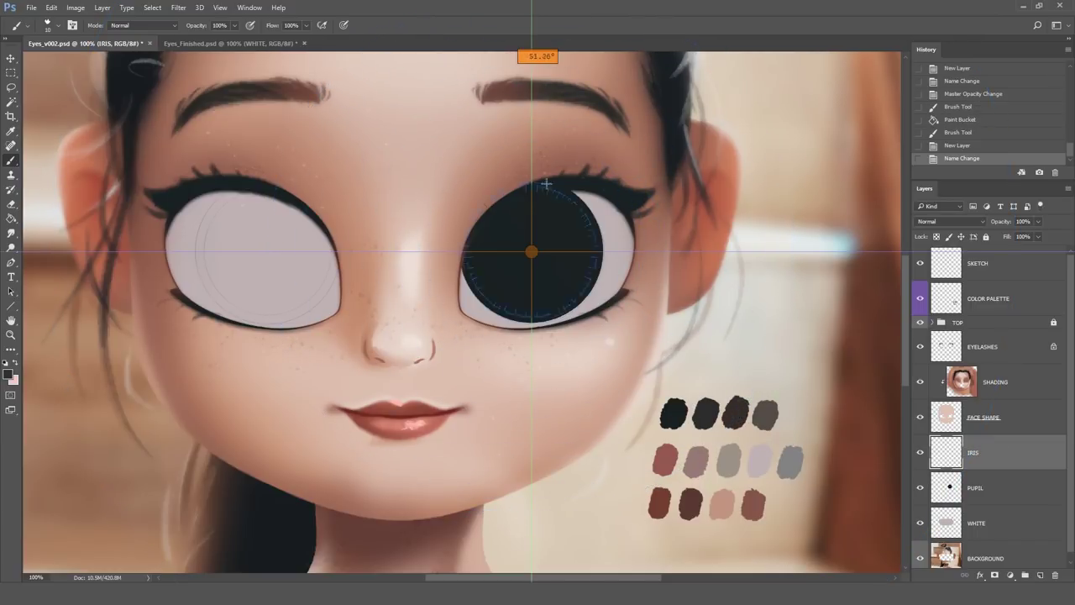
mouse_move(589, 216)
left_mouse_down()
mouse_move(555, 314)
mouse_move(576, 194)
mouse_move(602, 221)
left_mouse_up()
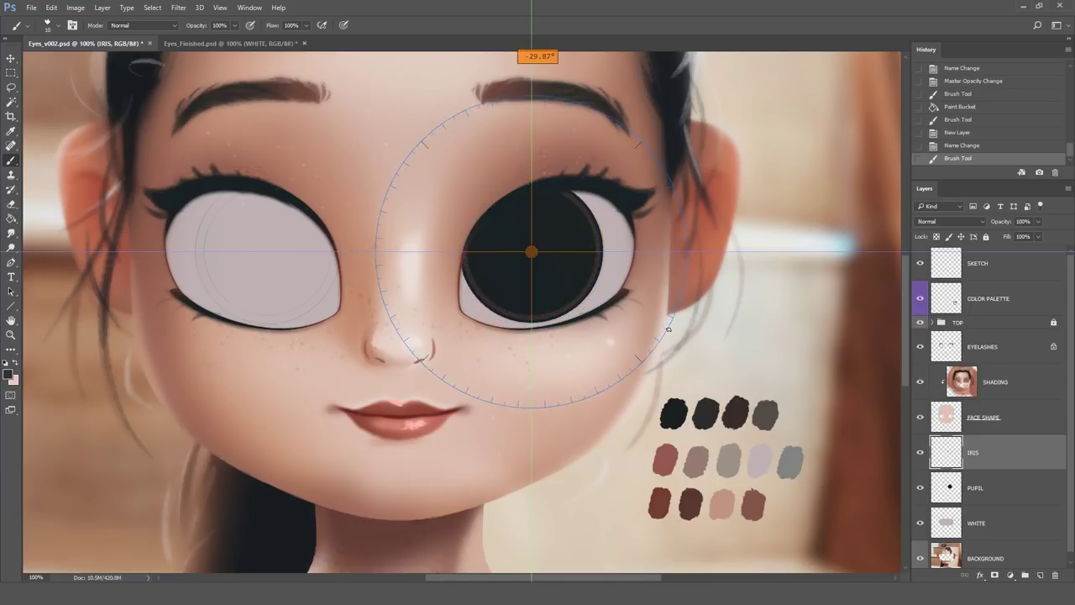
mouse_move(552, 184)
left_mouse_down()
mouse_move(583, 202)
mouse_move(594, 266)
mouse_move(562, 315)
mouse_move(486, 215)
left_mouse_up()
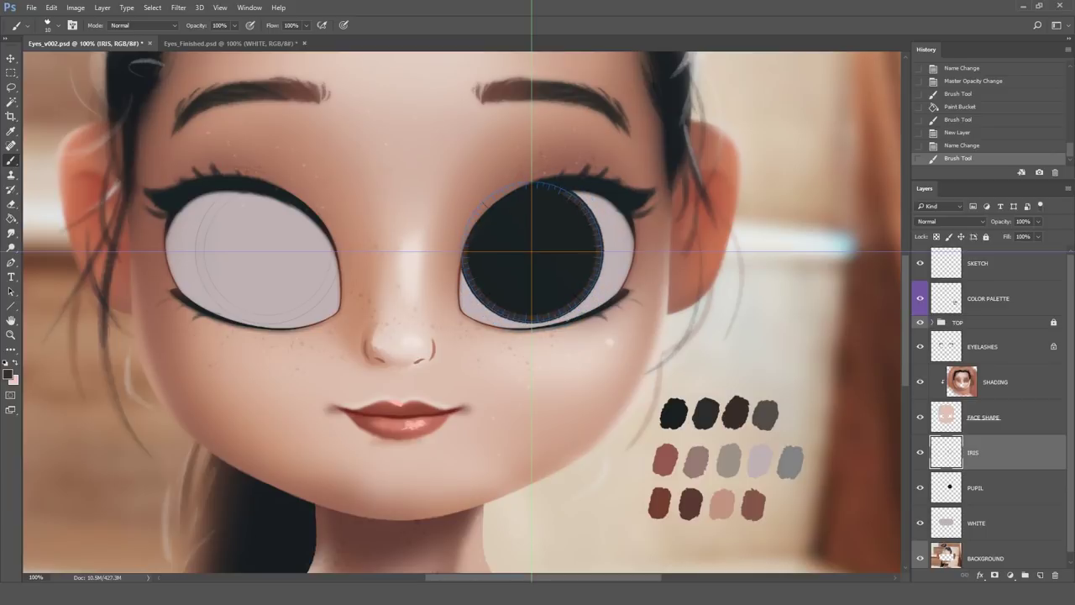
mouse_move(498, 177)
left_mouse_down()
mouse_move(598, 221)
mouse_move(505, 323)
mouse_move(462, 270)
mouse_move(464, 252)
left_mouse_up()
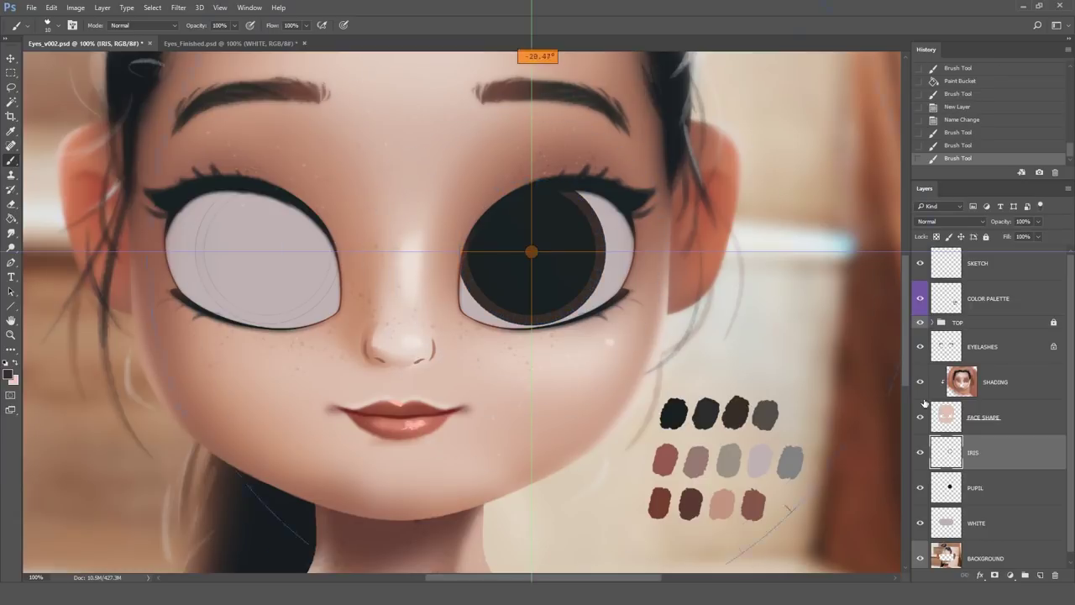
- Clip the IRIS layer to the PUPIL layer, hiding and showing it to compare the ring before and after
left_click(920, 453)
left_click(920, 454)
left_click(920, 454)
left_click(921, 454)
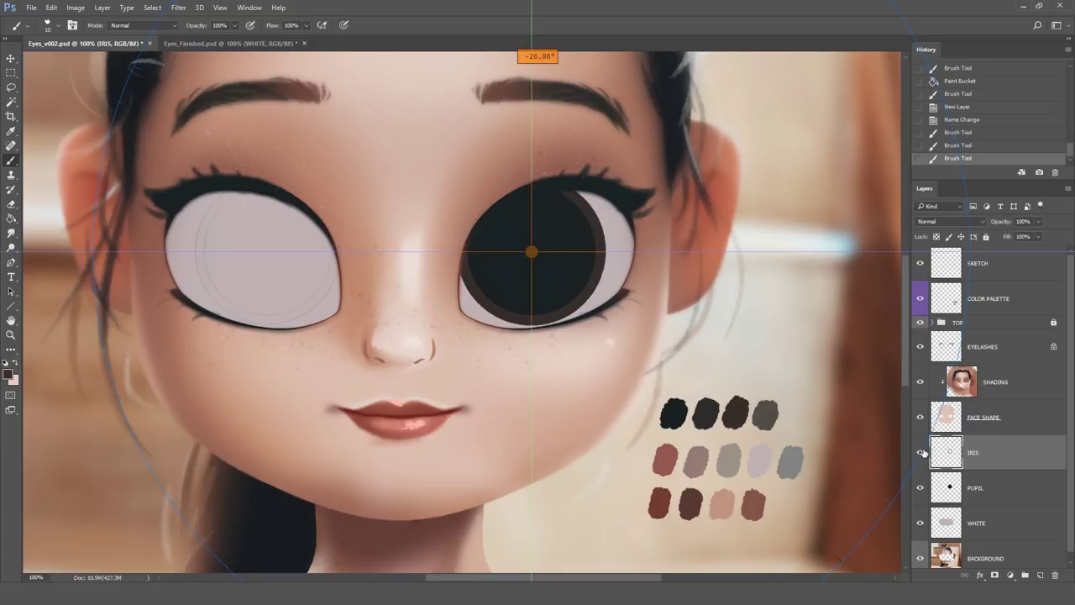
left_click(979, 468, "alt")
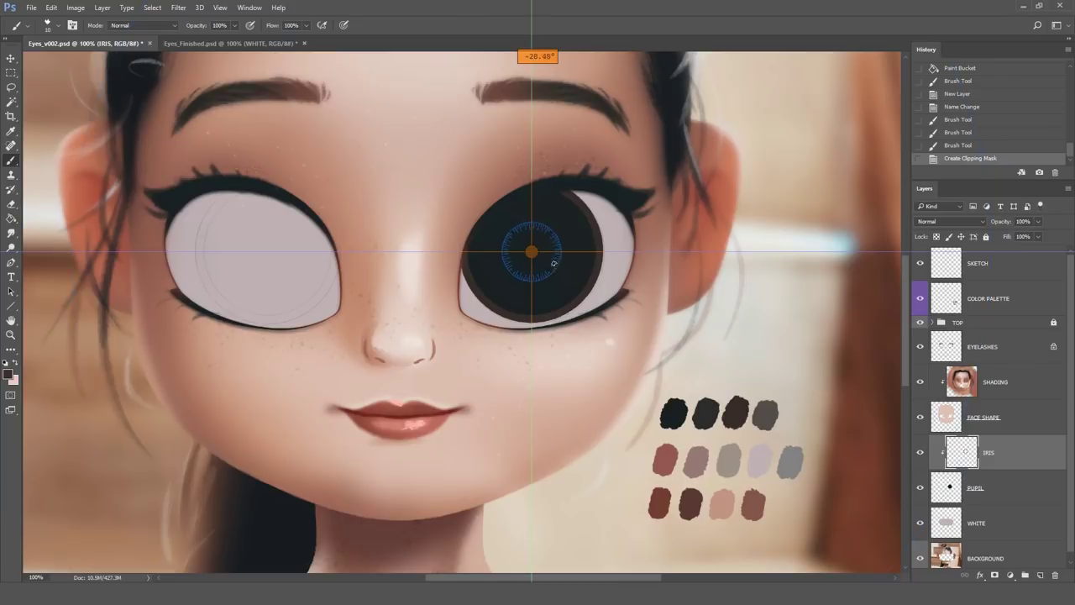
left_click(921, 455)
left_click(920, 455)
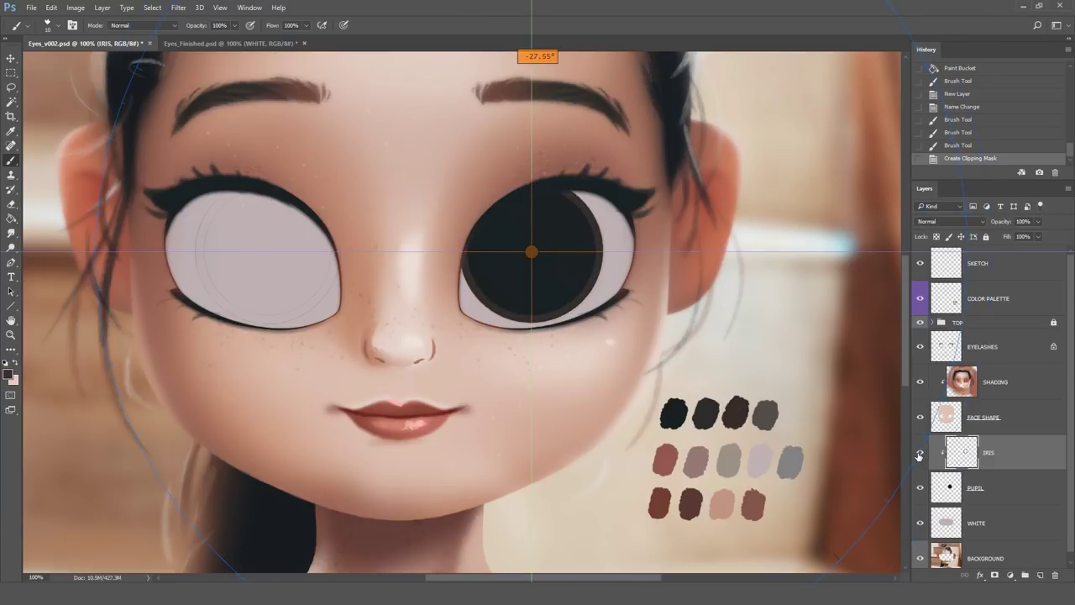
- Create a new layer named OUTLINE above the IRIS layer and clip it to the PUPIL layer
left_click(1040, 575)
double_click(979, 453)
type("OUTLINE")
key("Return")
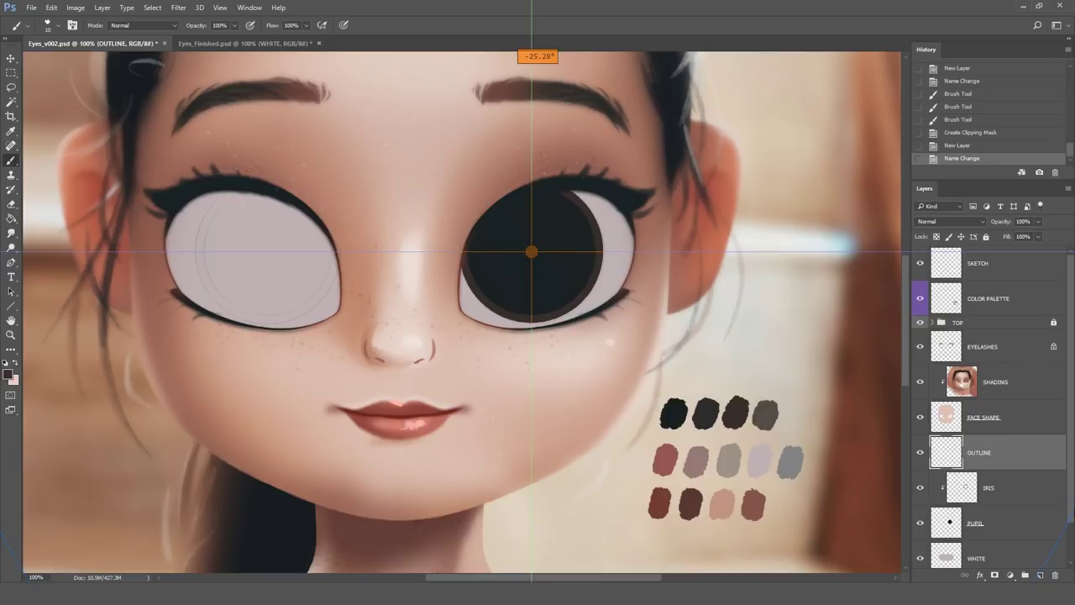
left_click(991, 468, "alt")
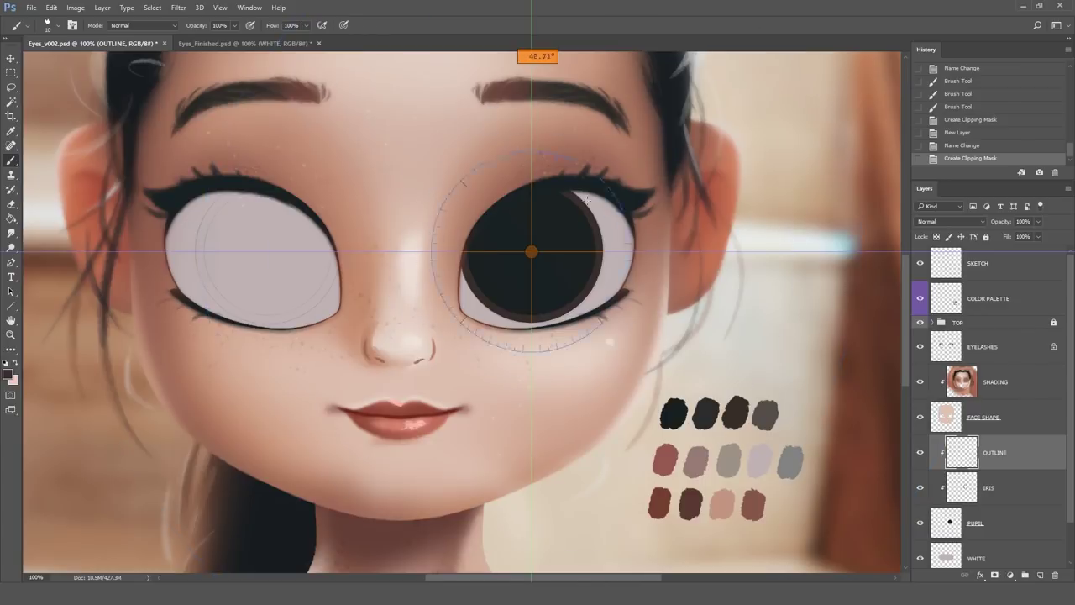
- Paint a thin line in the near-black palette colour around the outer edge of the iris ring on the OUTLINE layer
left_click(679, 411, "alt")
left_click_drag(538, 323, 577, 195)
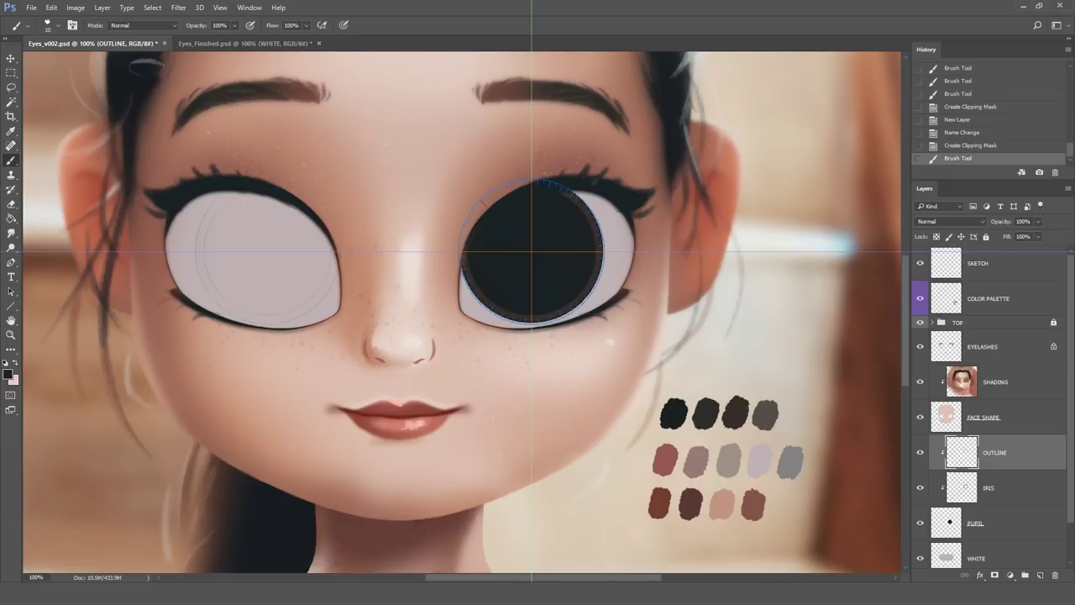
left_click_drag(537, 323, 601, 252)
left_click_drag(601, 252, 577, 196)
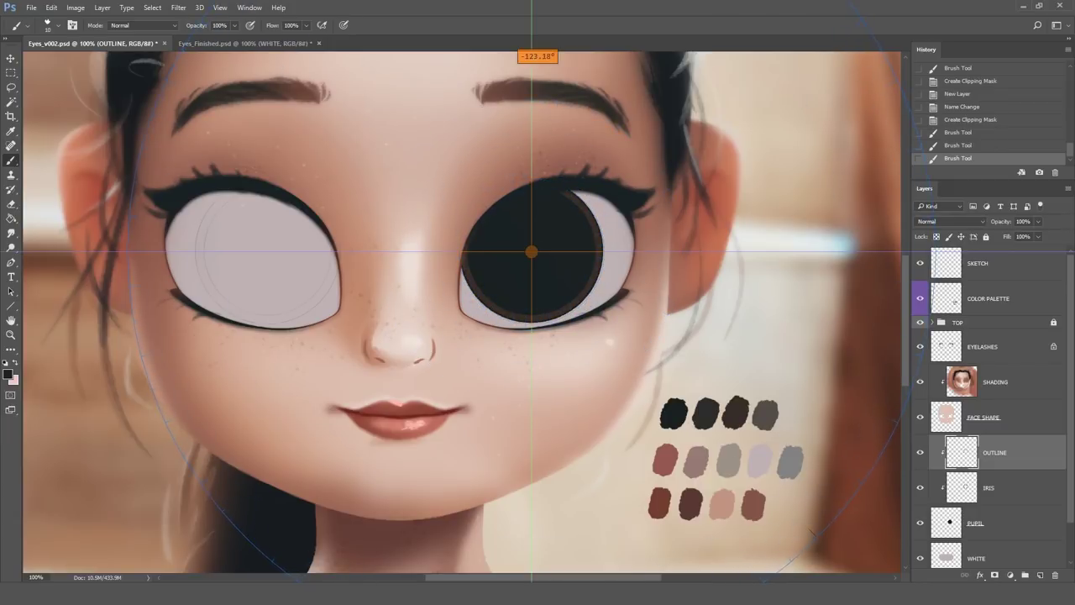
- In Lazy Nezumi Pro, replace the ellipse ruler with the "smoothing - subtle" preset and minimise its window
left_click(387, 588)
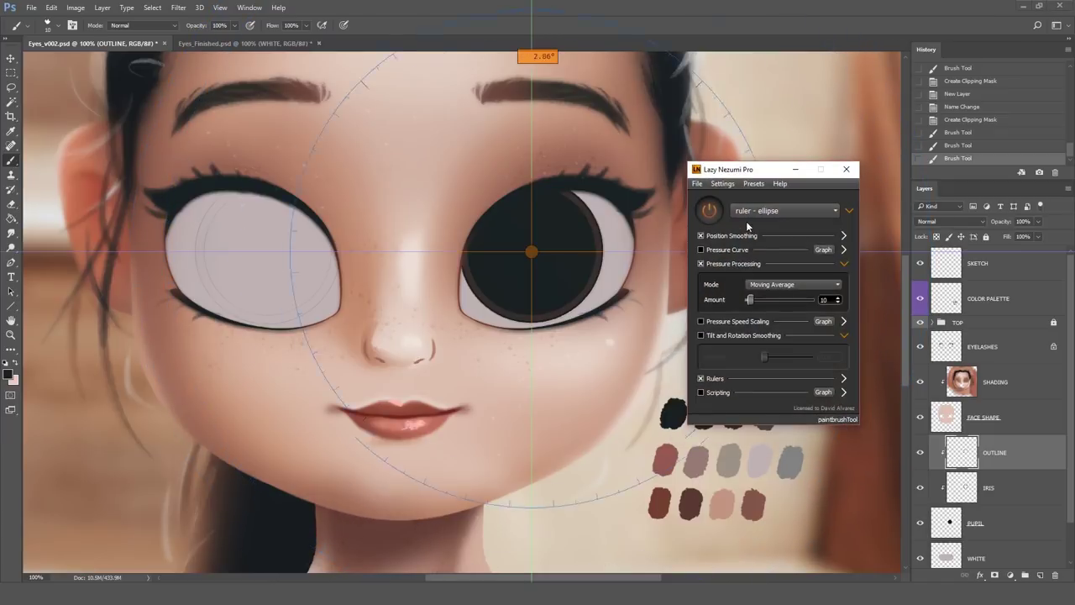
left_click(756, 211)
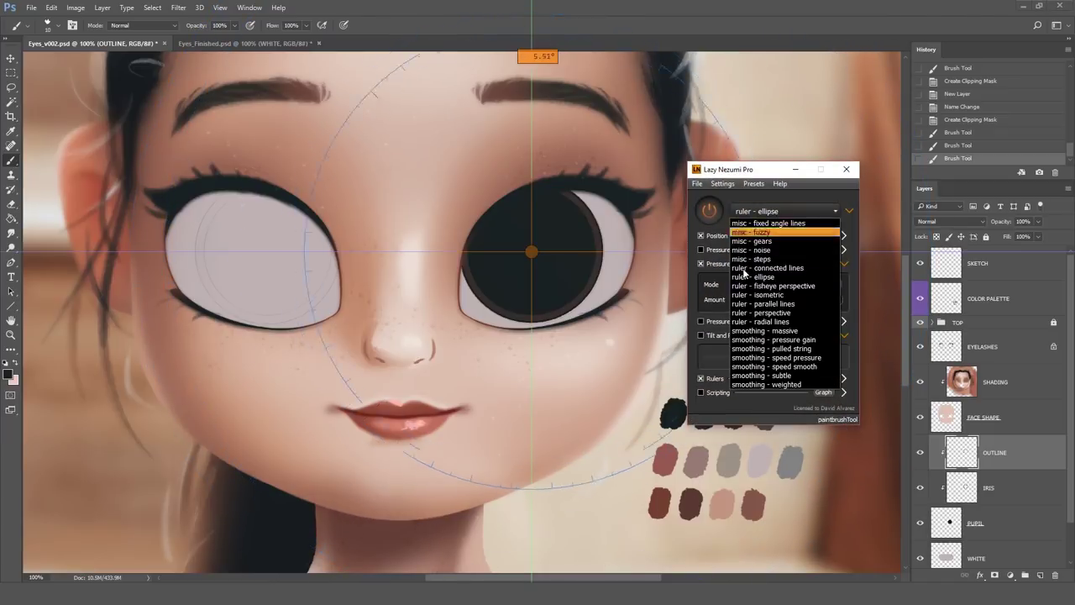
left_click(780, 376)
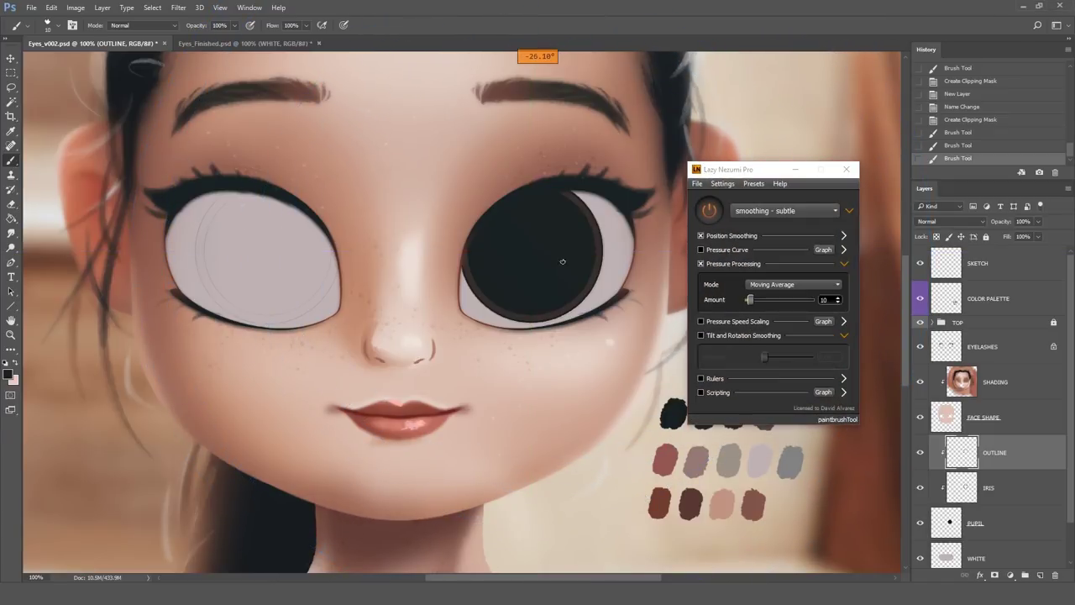
left_click(794, 172)
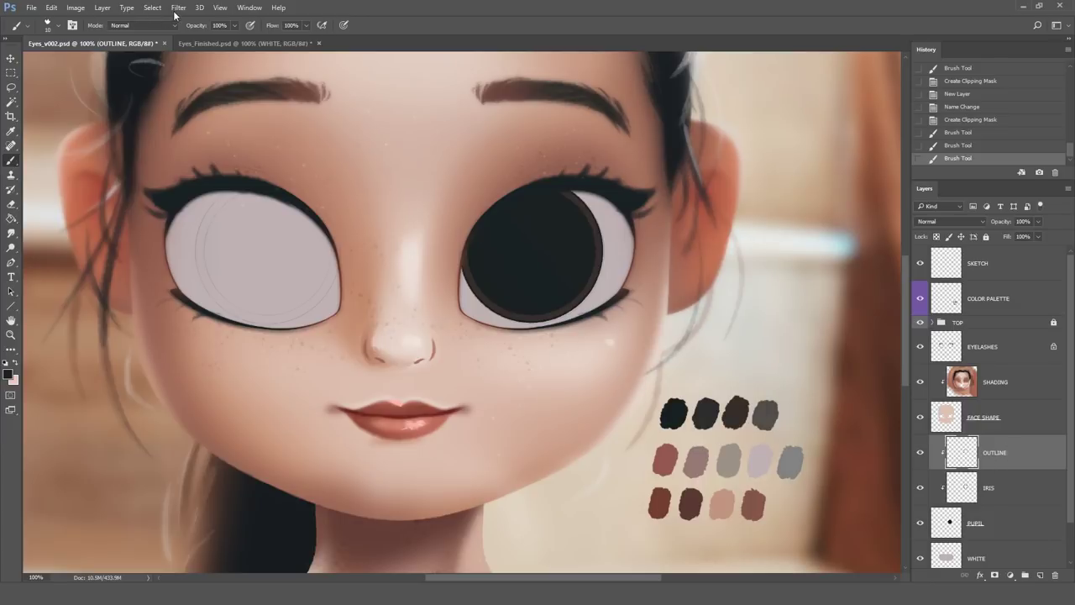
- Apply a Gaussian Blur with a radius of 2 pixels to the OUTLINE layer
left_click(175, 11)
mouse_move(183, 133)
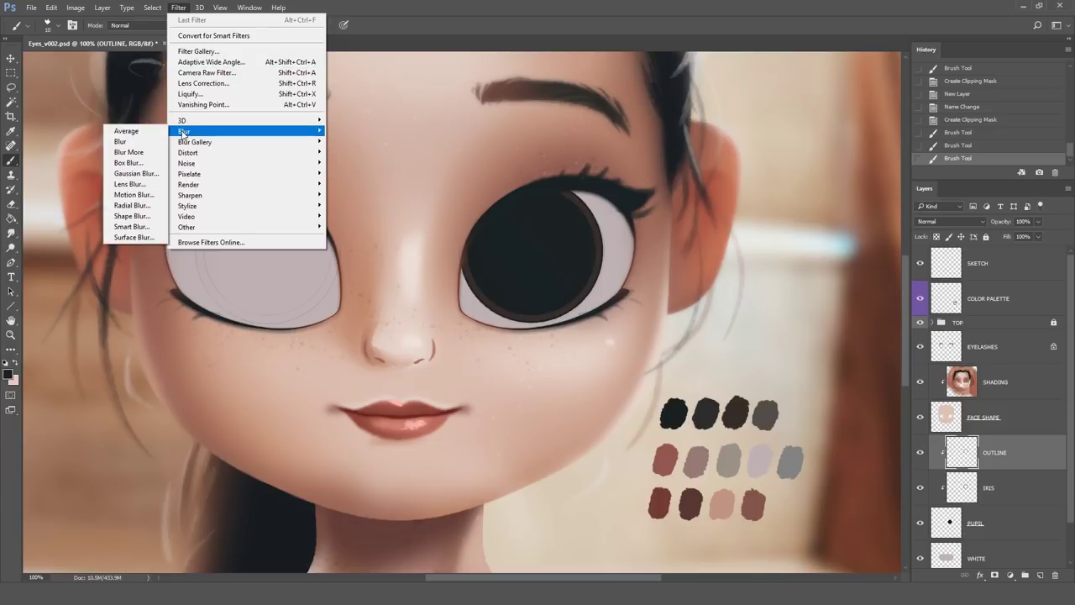
left_click(130, 174)
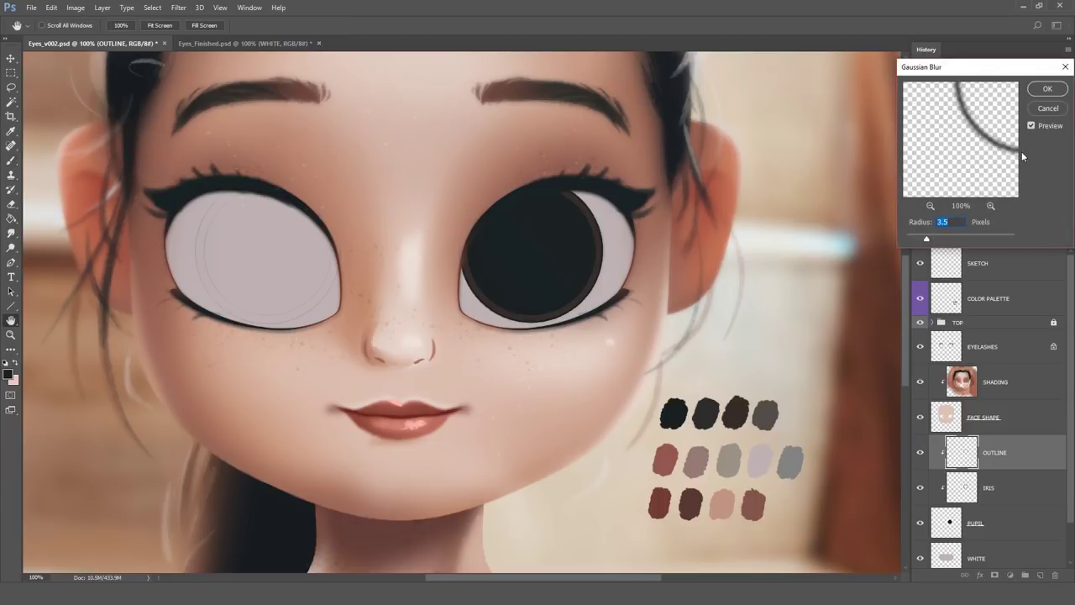
left_click(1031, 126)
left_click(1032, 125)
double_click(953, 222)
type("2")
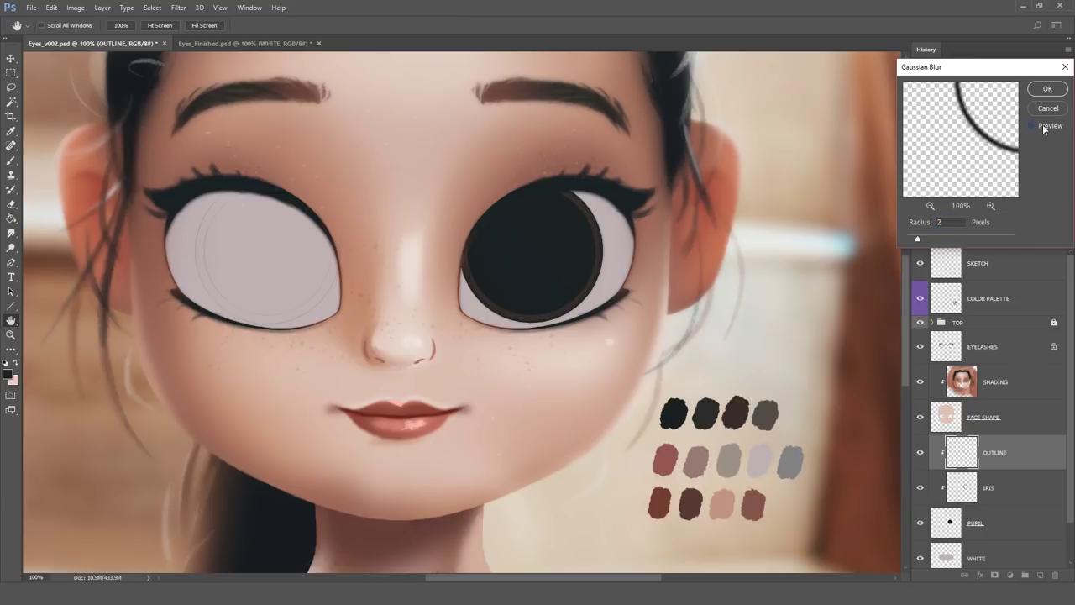
left_click(1046, 89)
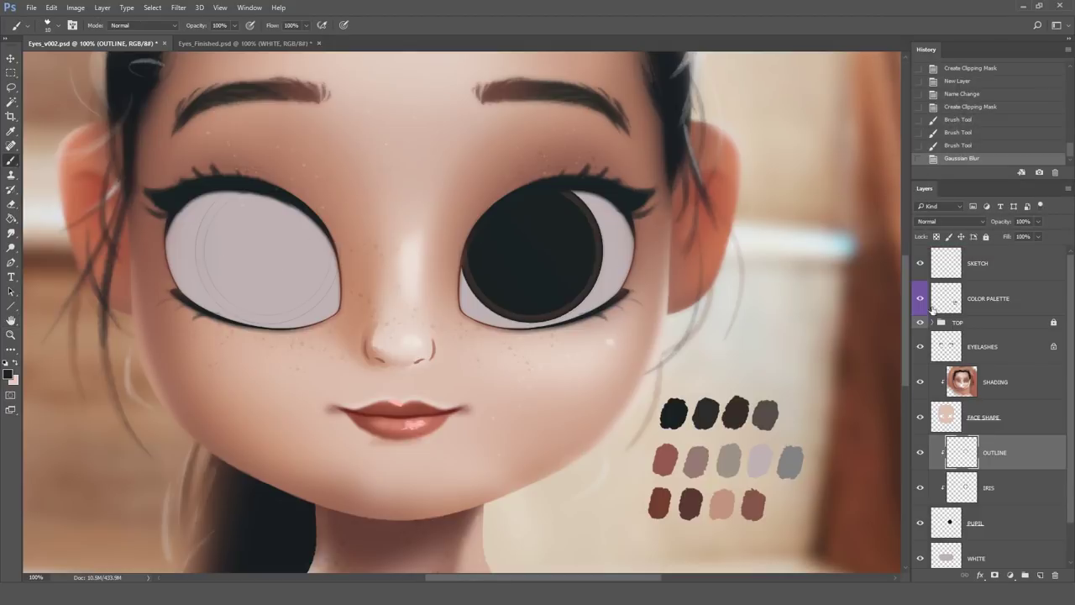
- Duplicate the OUTLINE, IRIS and PUPIL layers together and move the copies onto the other, still empty eye
scroll(983, 476, "down", 1)
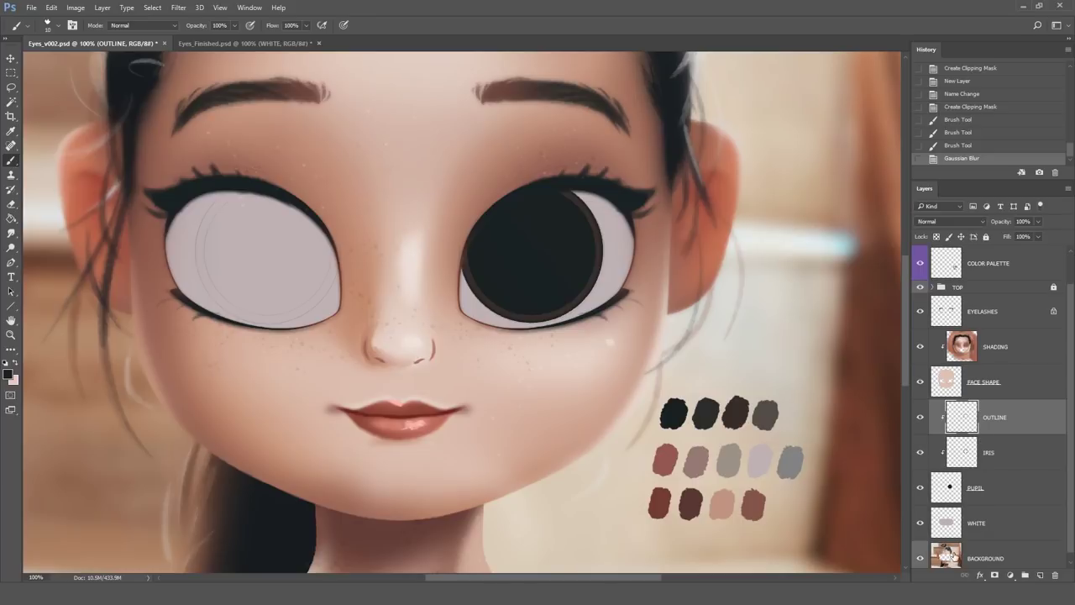
left_click(998, 490, "shift")
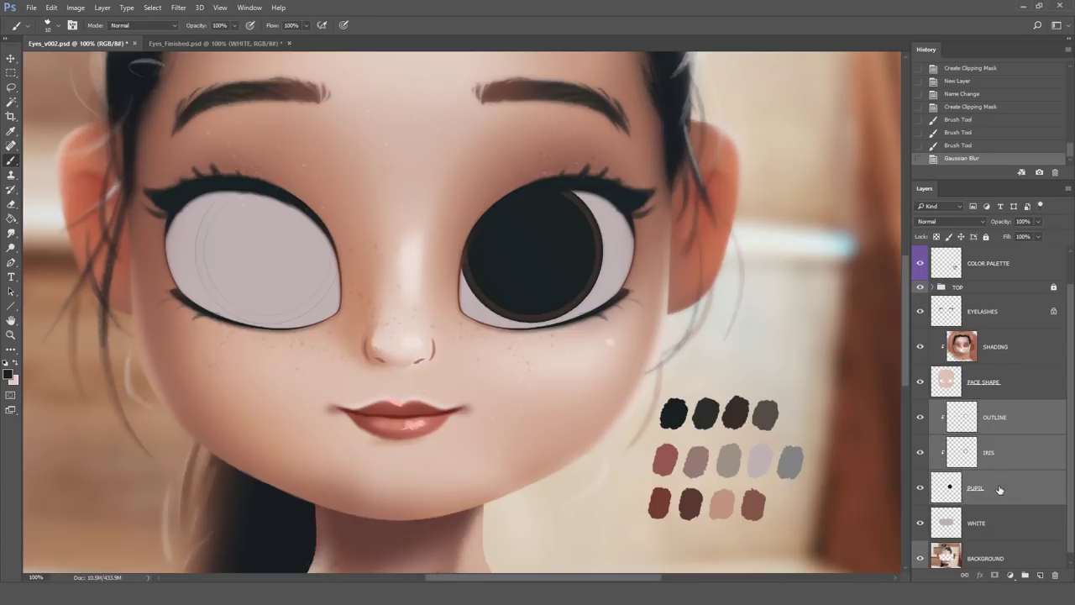
left_click_drag(994, 488, 1041, 577)
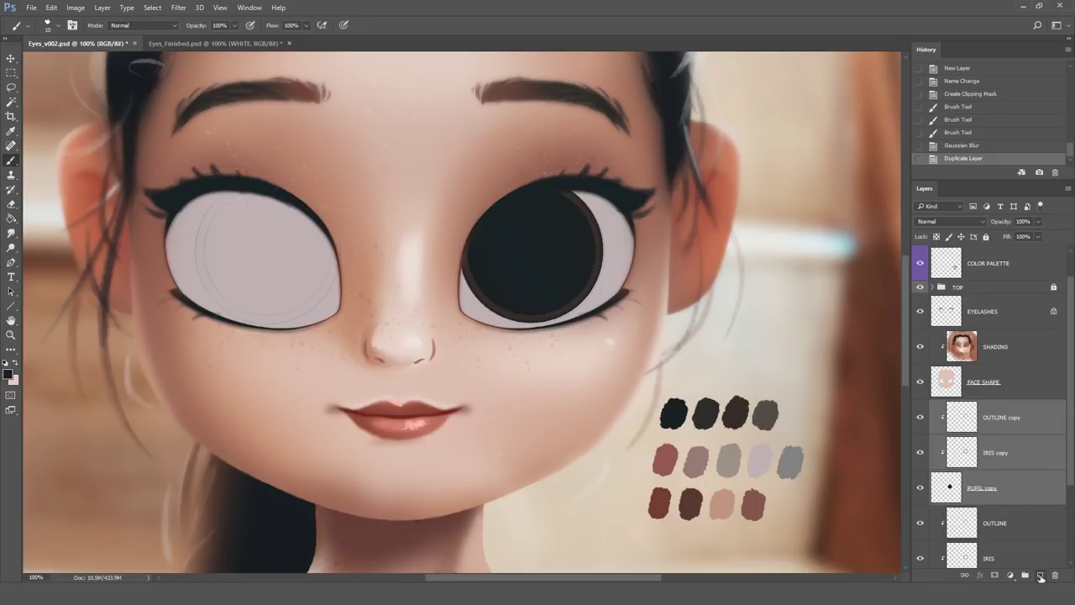
scroll(1020, 475, "down", 2)
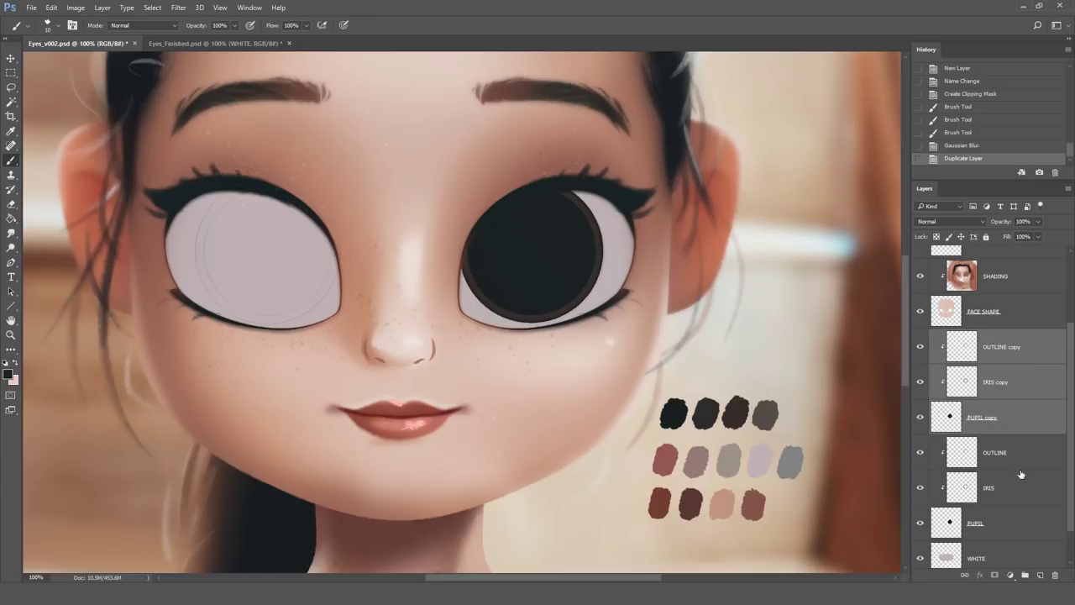
key("v")
left_click_drag(677, 292, 389, 250)
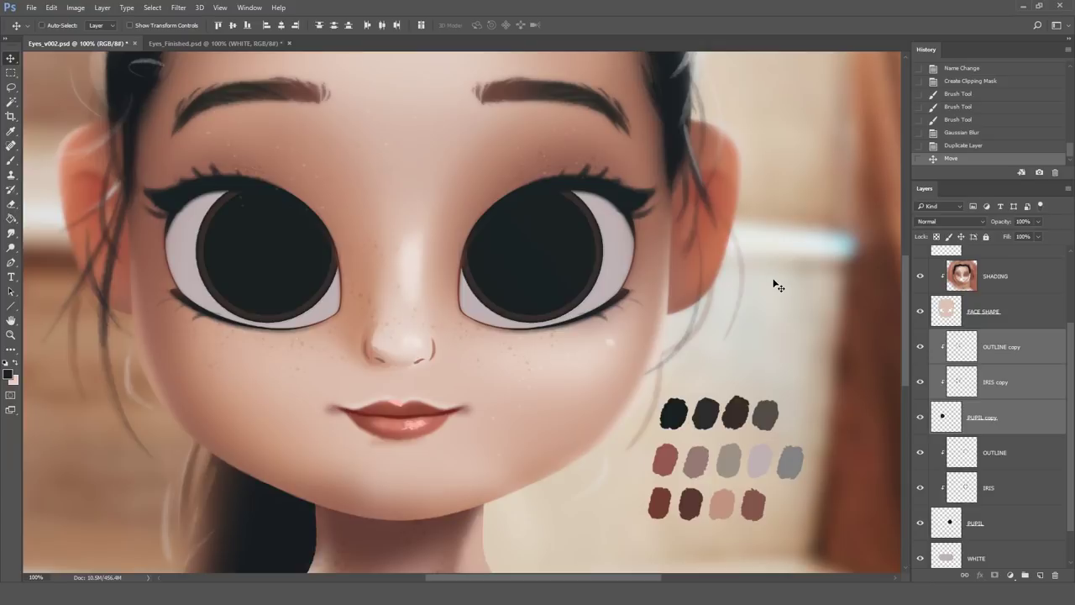
- Release the clipping masks on the IRIS and OUTLINE layers and on their copies
scroll(1072, 391, "down", 1)
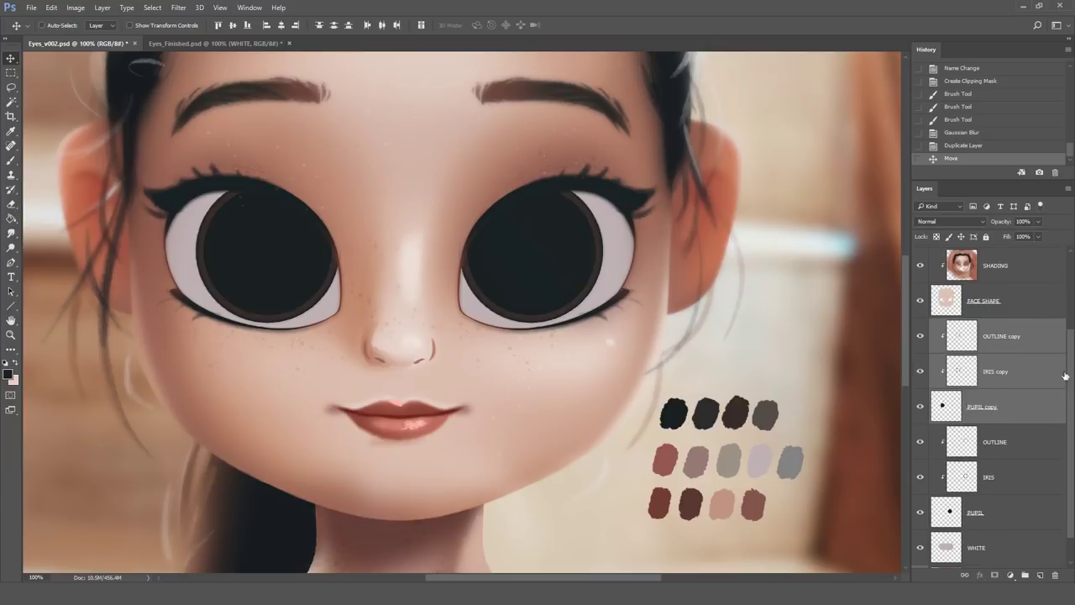
left_click(996, 351)
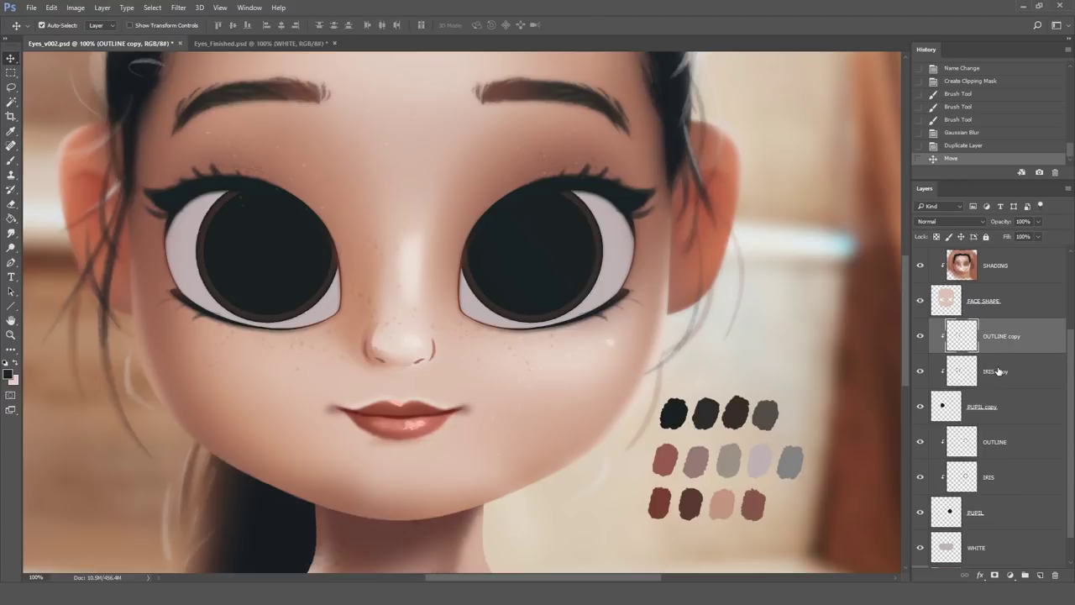
left_click(994, 370, "shift")
left_click(996, 387, "alt")
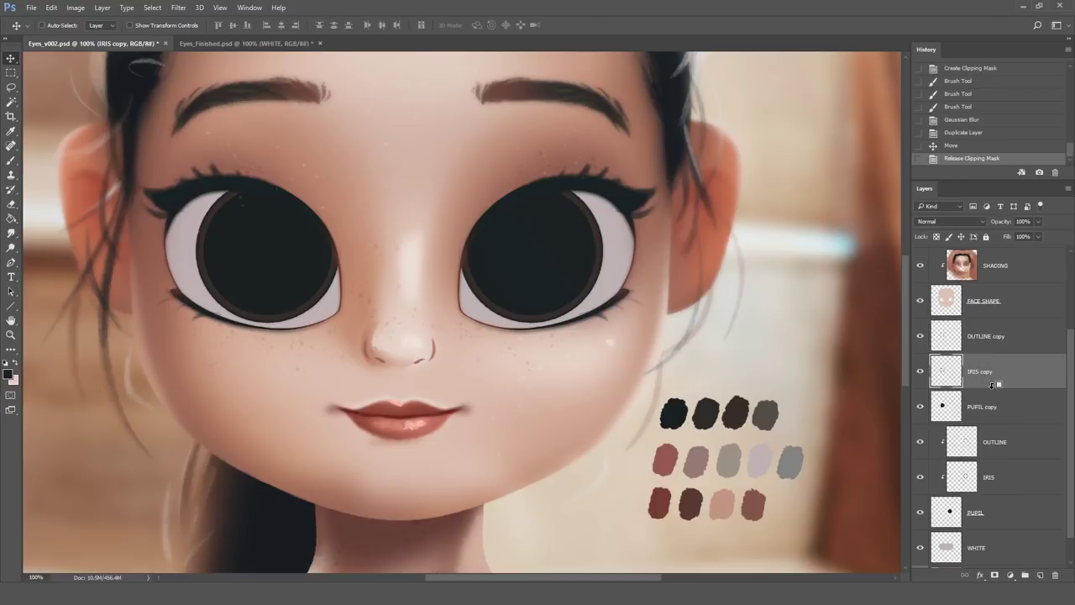
left_click(1006, 445)
left_click(998, 480, "shift")
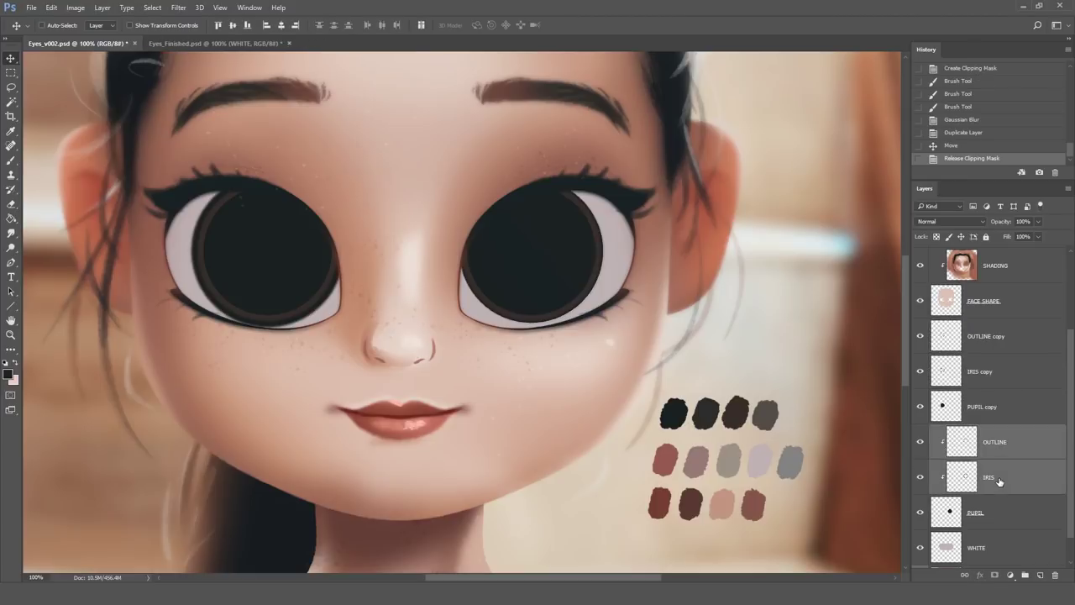
left_click(991, 493, "alt")
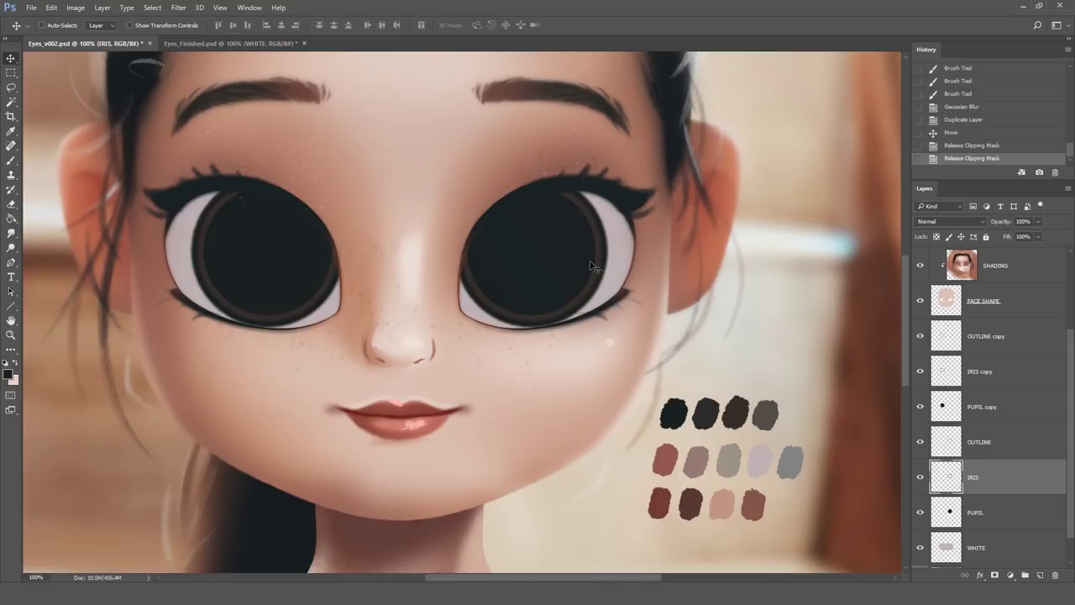
- Merge the PUPIL layer with its copy, and the IRIS layer with its copy
left_click(983, 513)
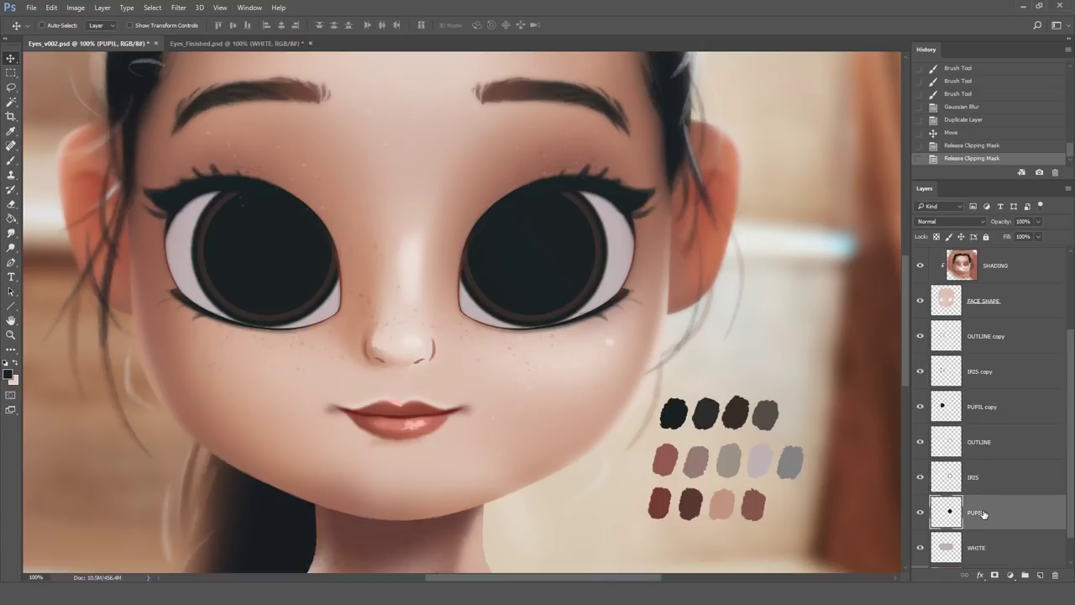
left_click(979, 412, "ctrl")
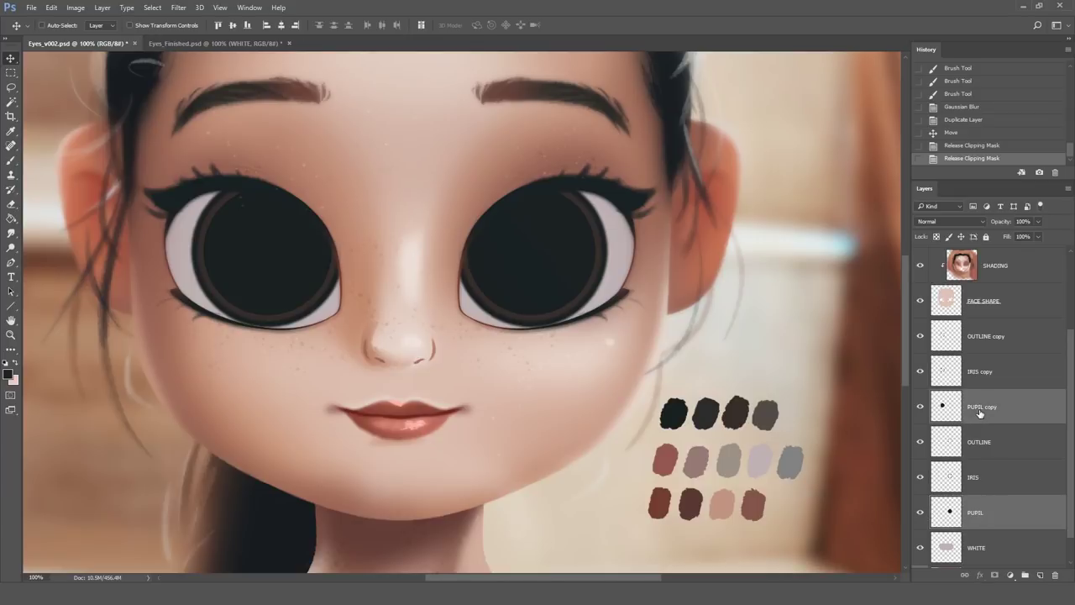
right_click(979, 413)
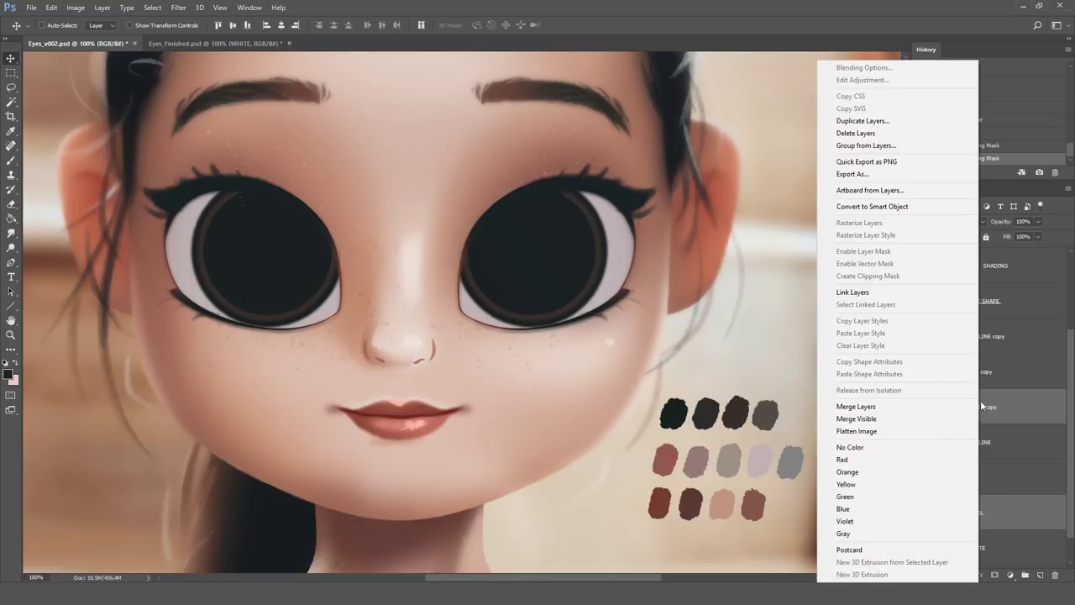
left_click(868, 409)
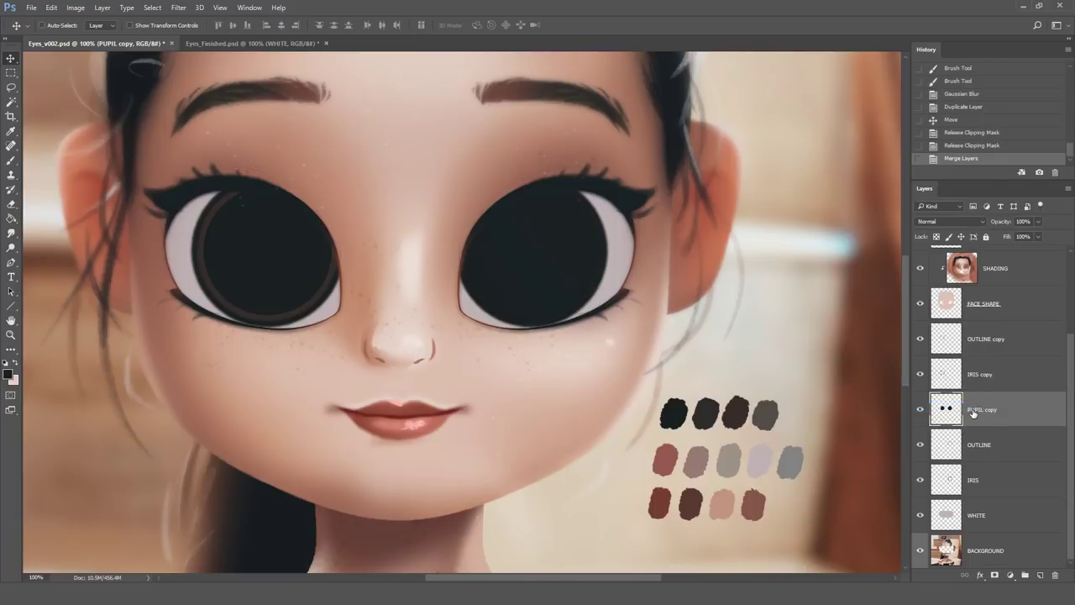
left_click(979, 486, "ctrl")
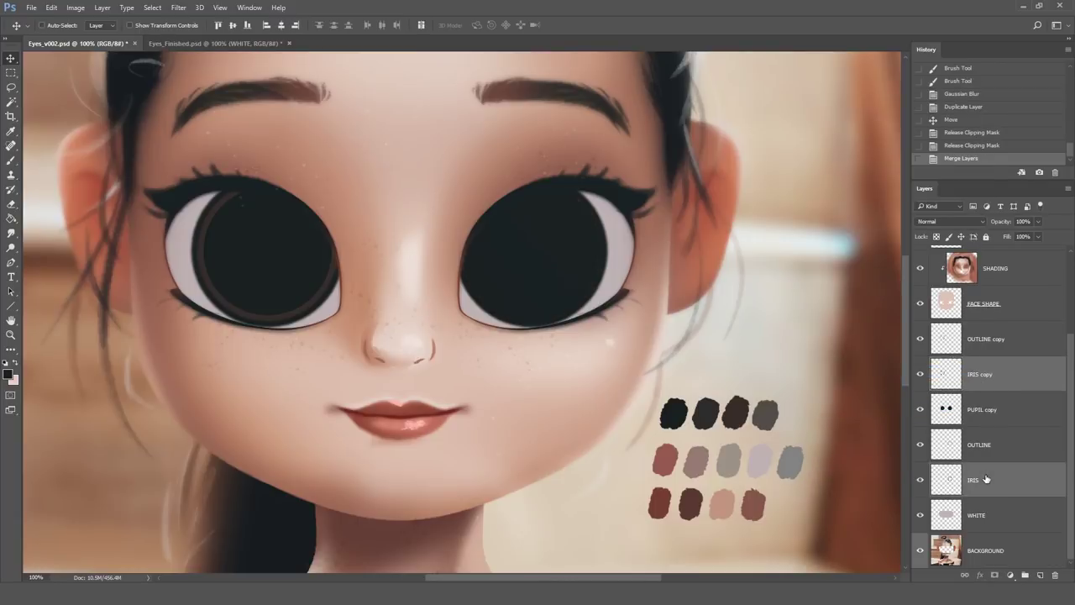
right_click(986, 474)
left_click(880, 408)
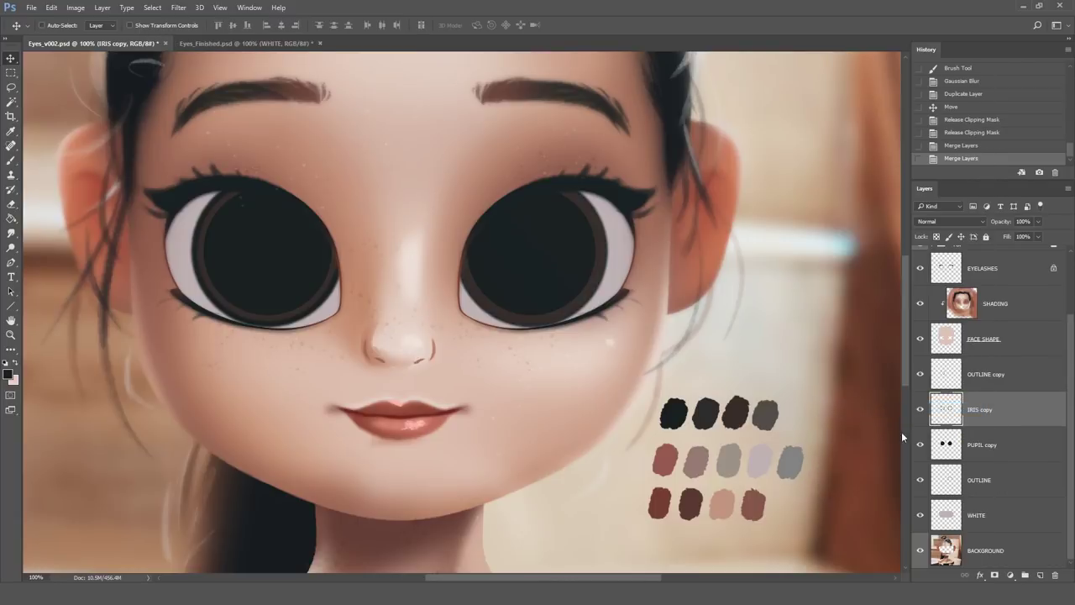
- Merge the OUTLINE layer with its copy
left_click(977, 376)
left_click(983, 484, "ctrl")
right_click(985, 484)
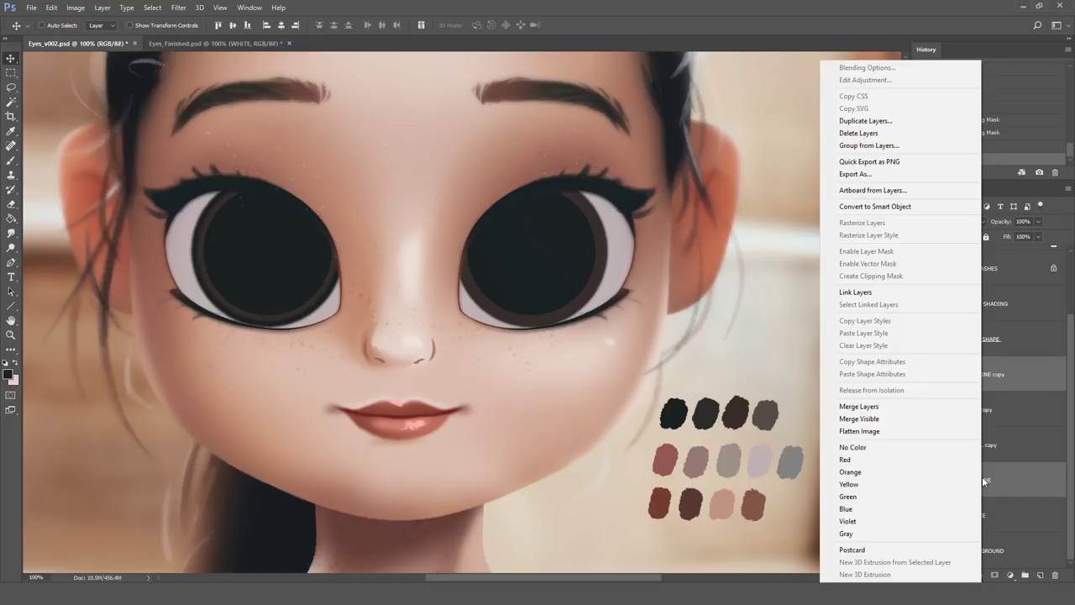
left_click(893, 410)
- Rename the three merged layers OUTLINE, IRIS and PUPIL
key("BackSpace")
key("Tab")
key("BackSpace")
key("Tab")
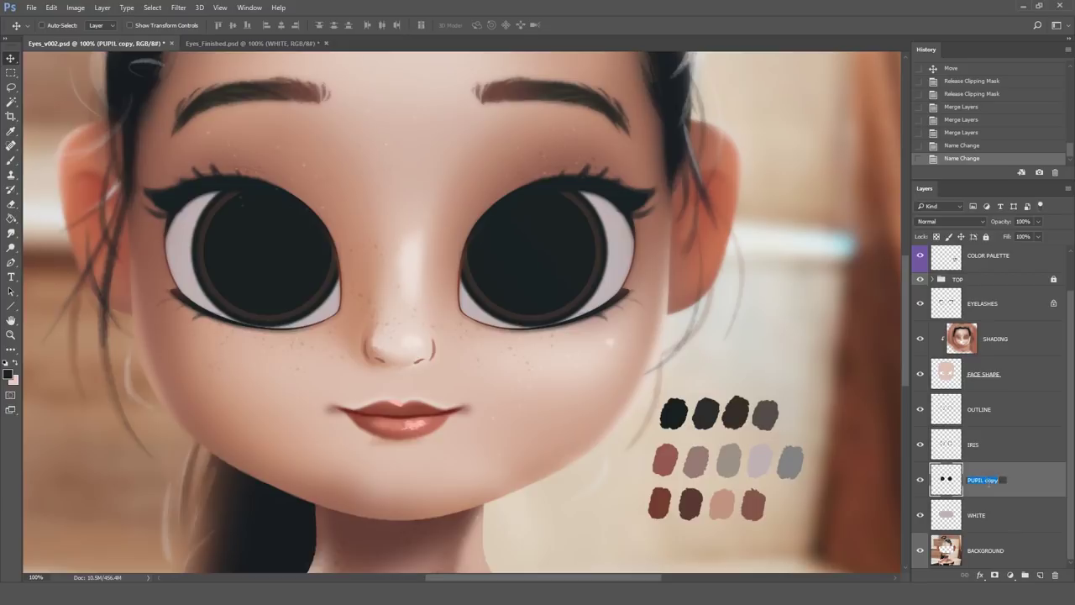
key("BackSpace")
key("Return")
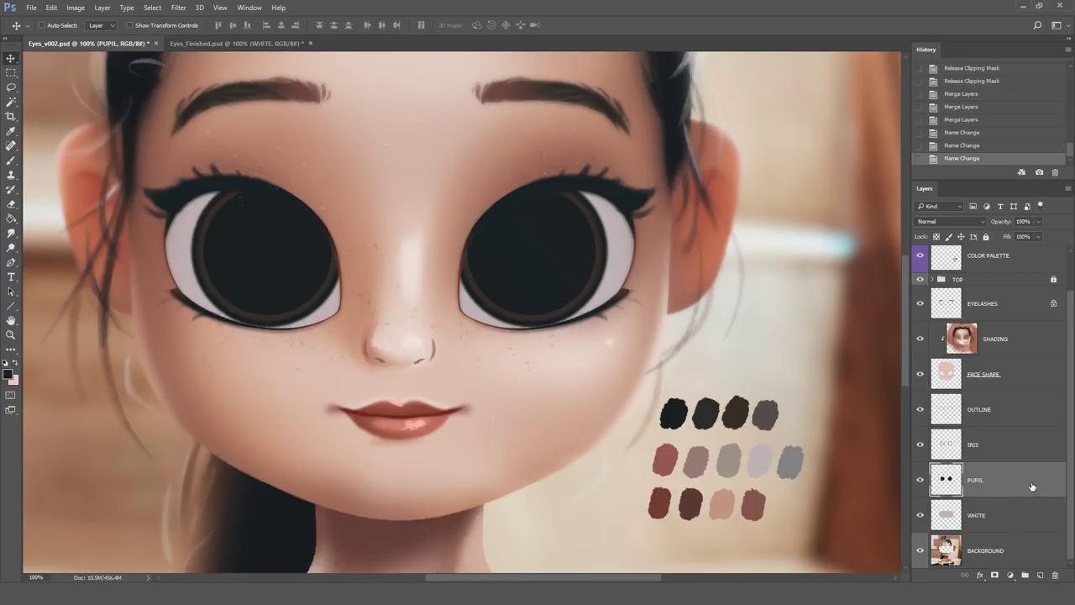
- Clip the merged IRIS and OUTLINE layers to the PUPIL layer
left_click(983, 452)
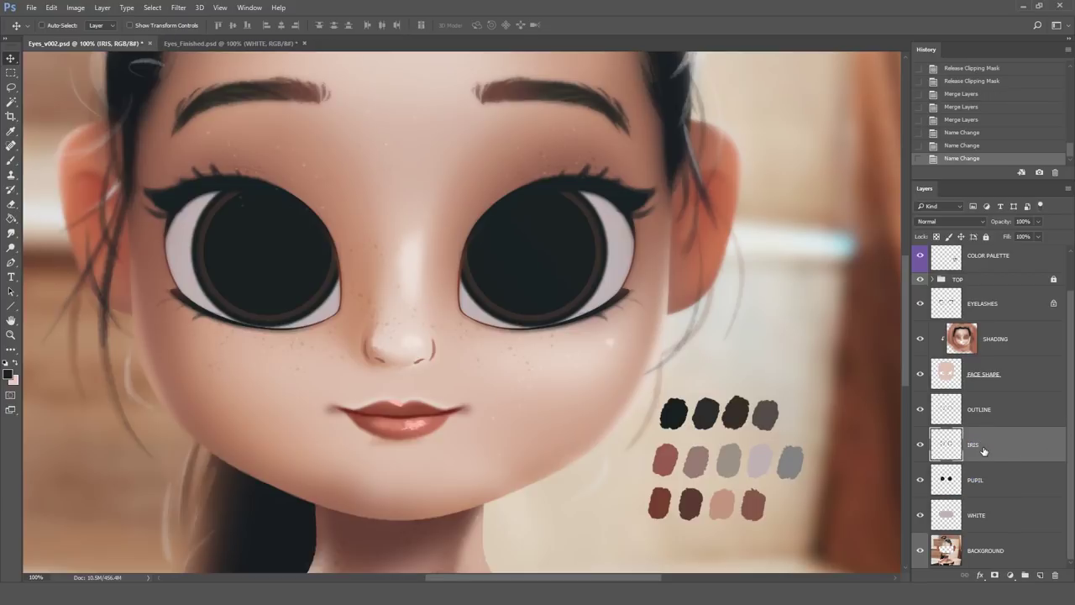
left_click(998, 458, "alt")
left_click(995, 416)
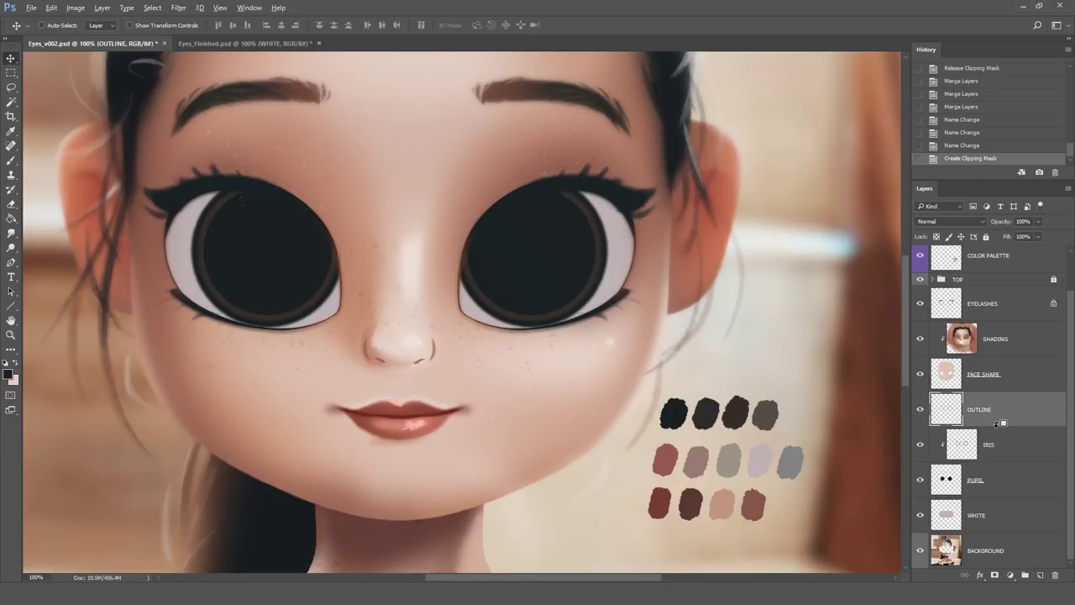
left_click(997, 423, "alt")
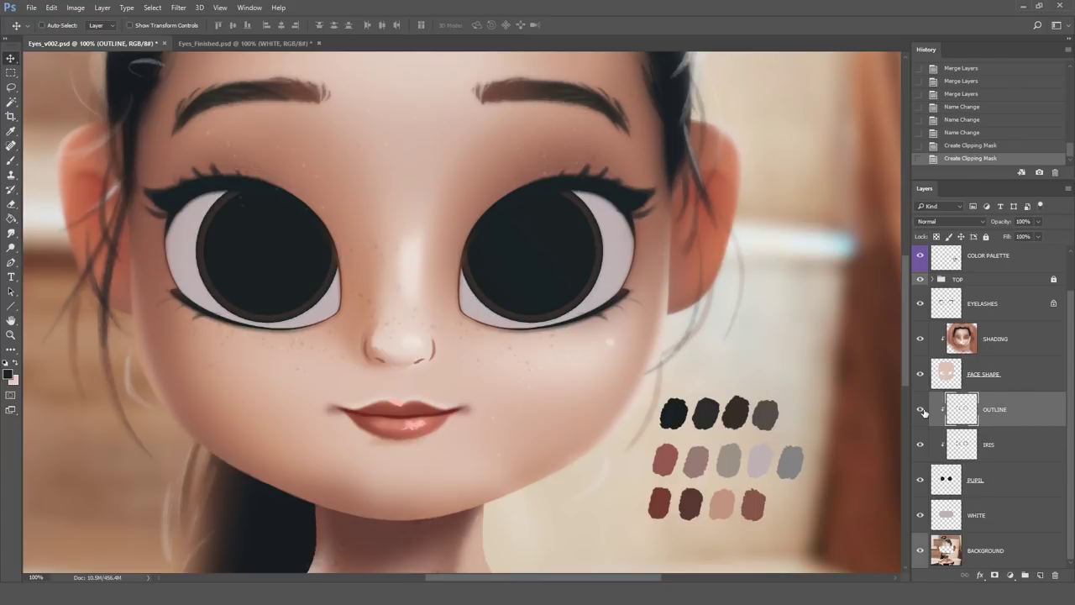
- Select the WHITE layer and set the Brush tool to a soft 300 px tip with 0% hardness
left_click(983, 520)
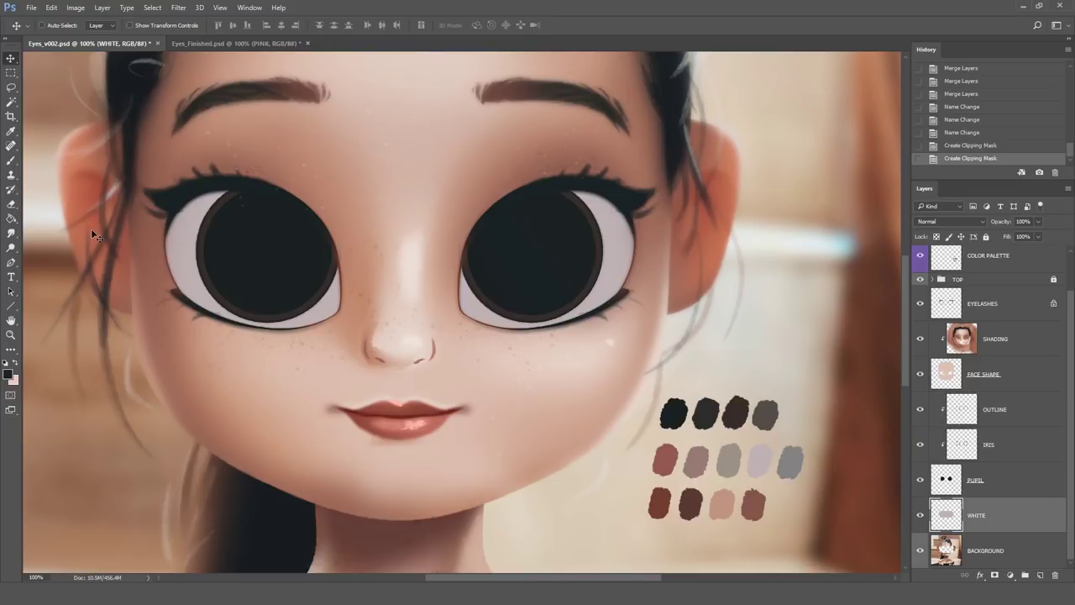
left_click(11, 162)
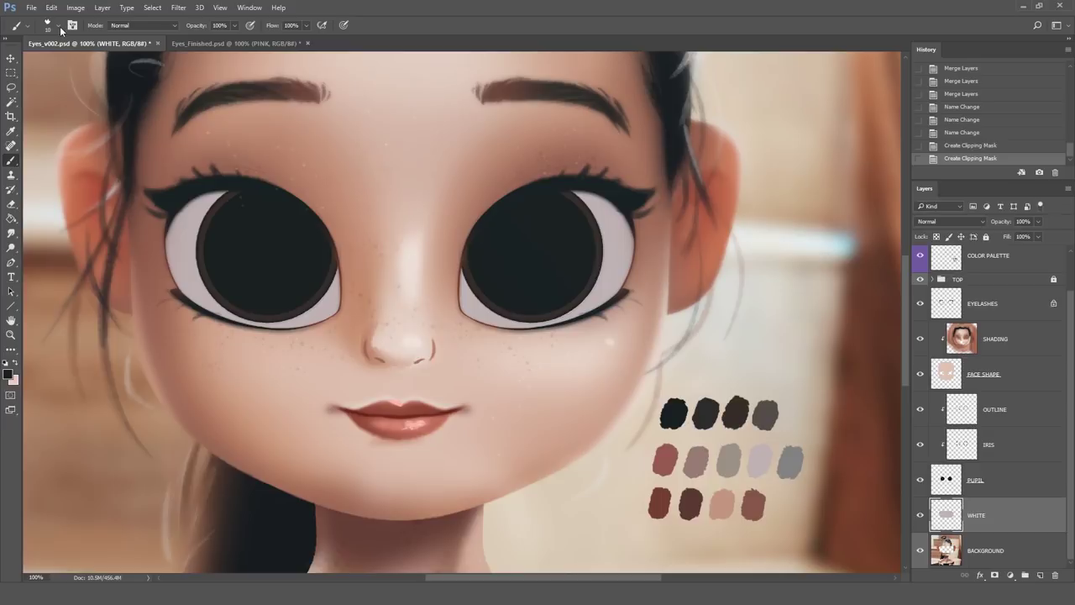
left_click(55, 26)
left_click(62, 152)
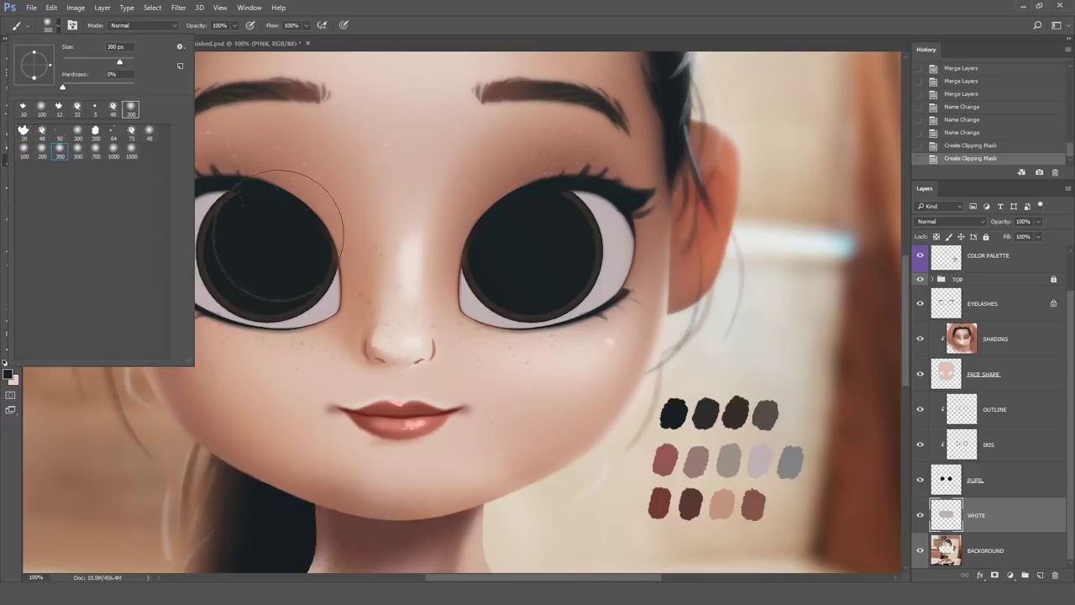
left_click(448, 5)
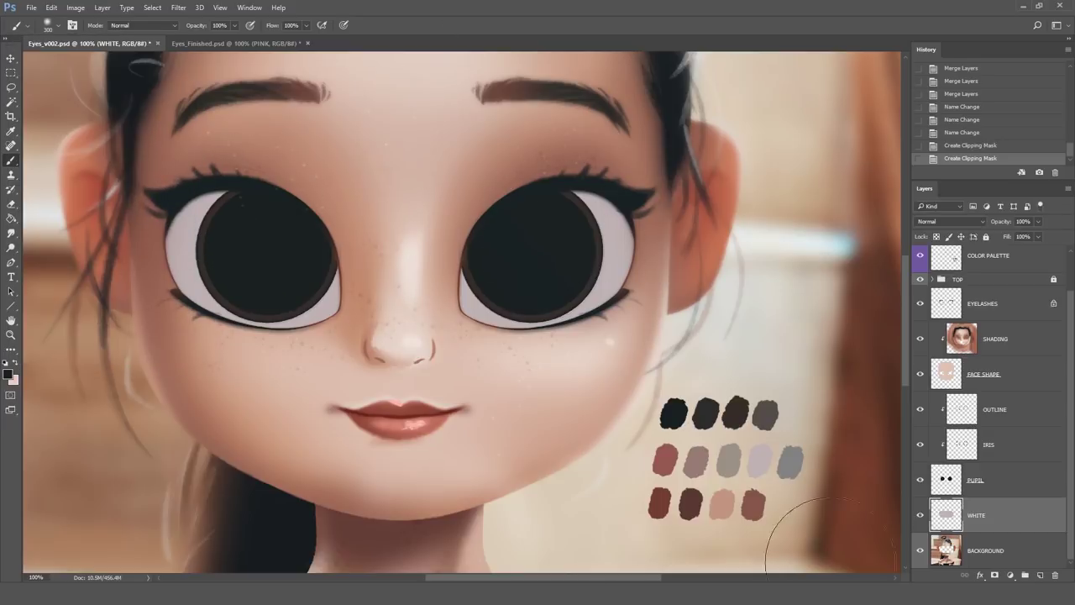
- Add two new layers above the WHITE layer, naming the lower one GRAY and the upper one PINK
left_click(1039, 575)
double_click(976, 480)
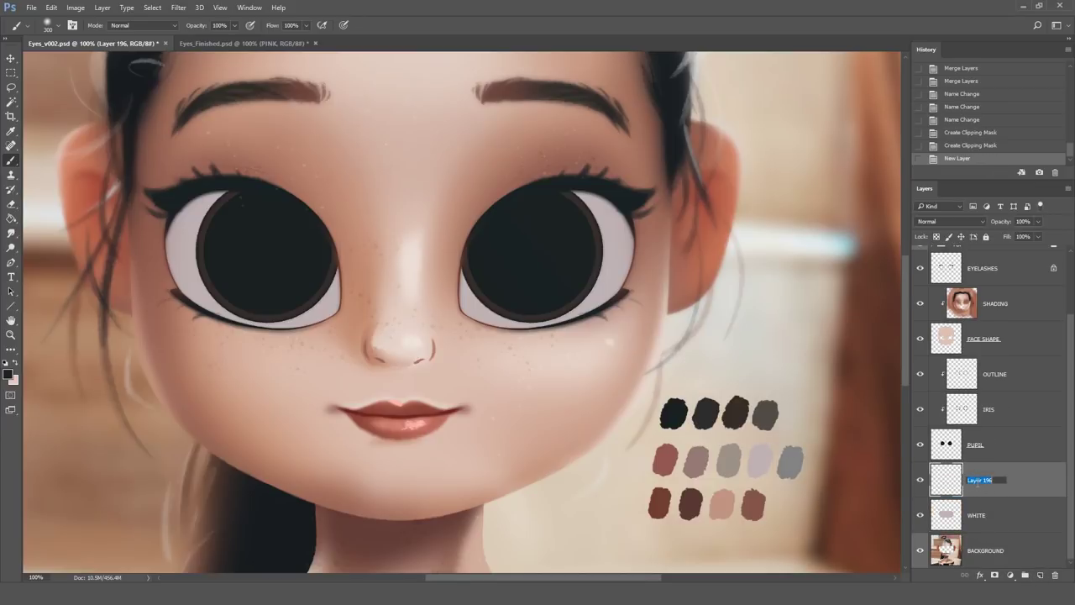
type("GRAY")
key("Return")
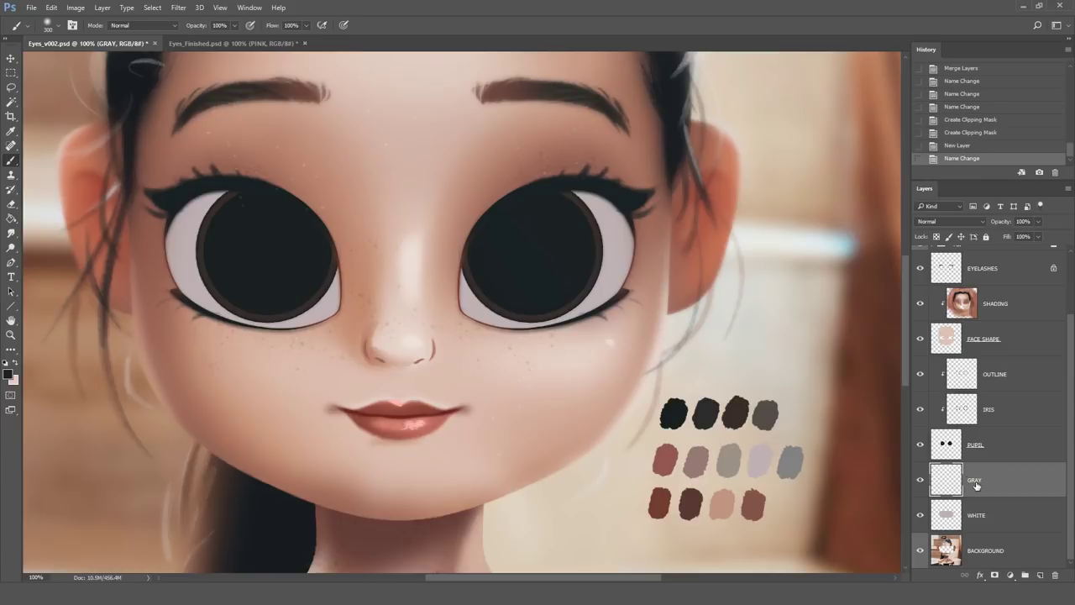
left_click(1041, 575)
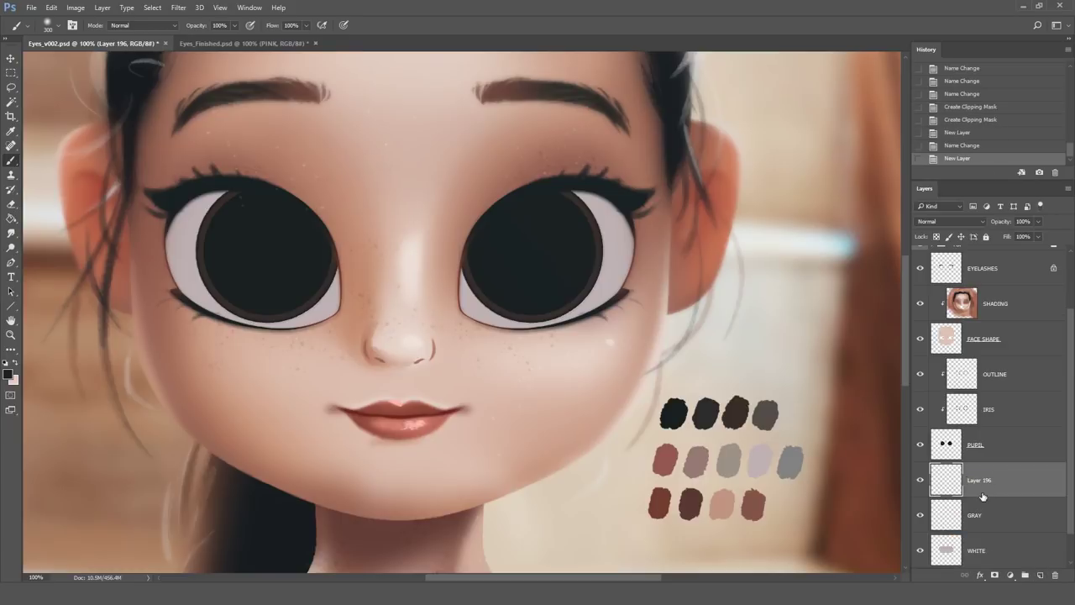
left_click(975, 476)
type("PINK")
key("Return")
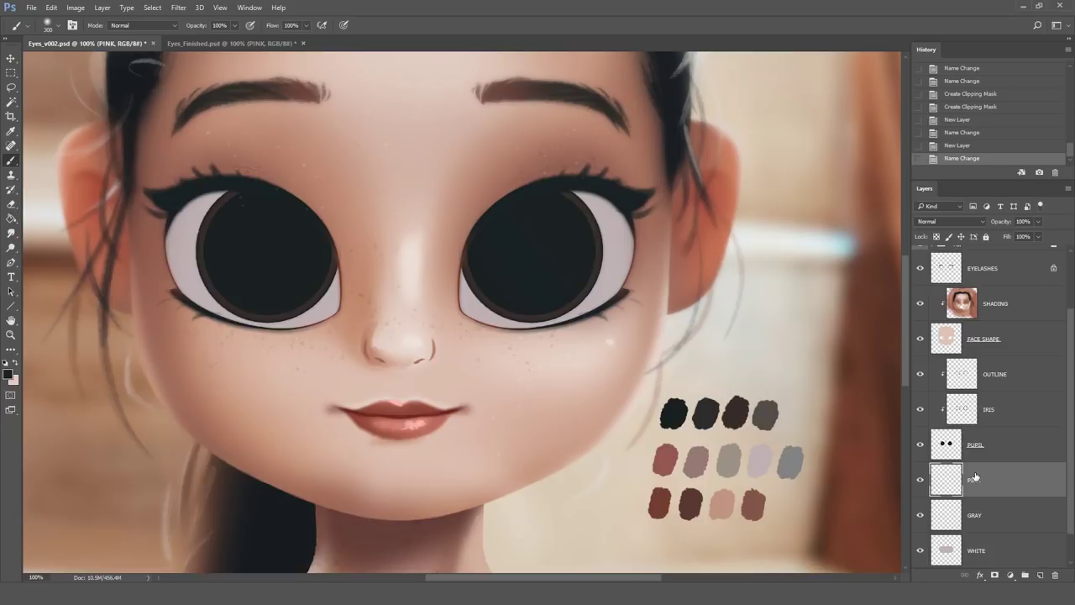
- Add three more layers above PINK, named RED, WHITE and BLACK from the lowest up
scroll(1036, 515, "down", 1)
left_click(1039, 576)
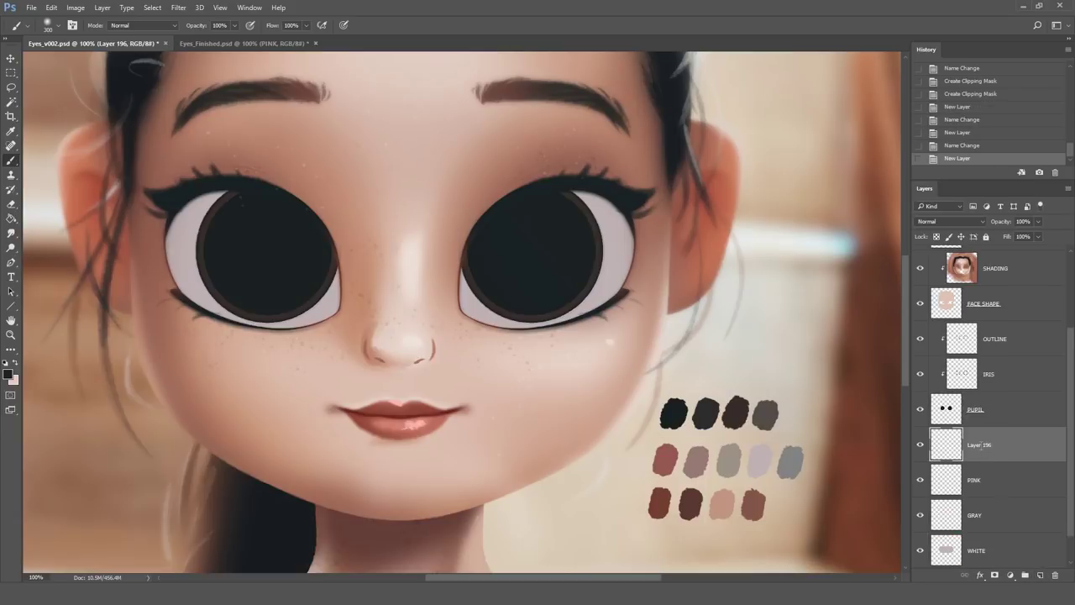
key("Return")
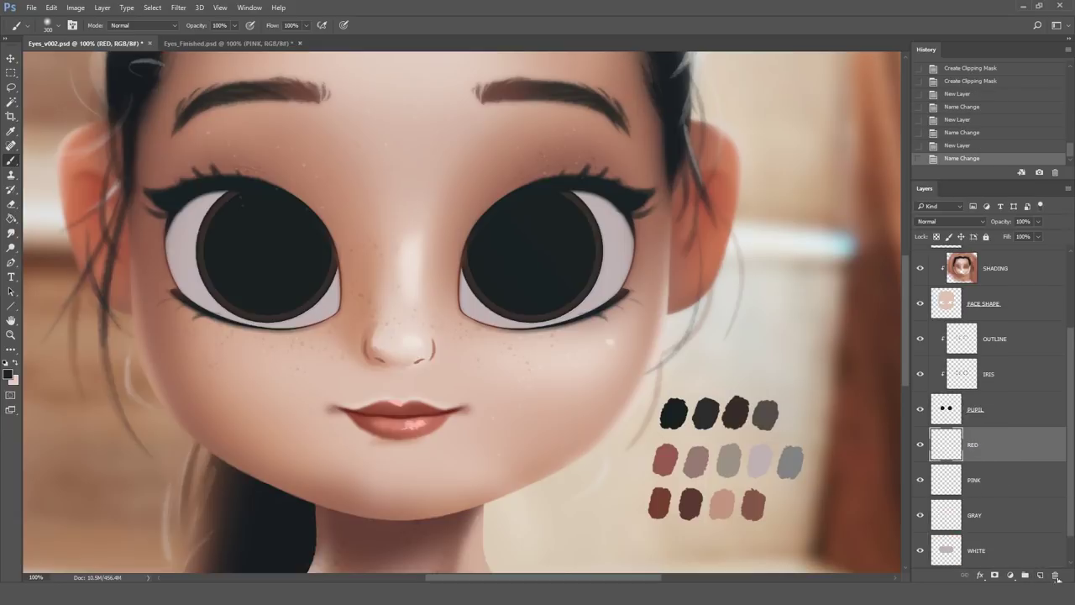
left_click(1042, 576)
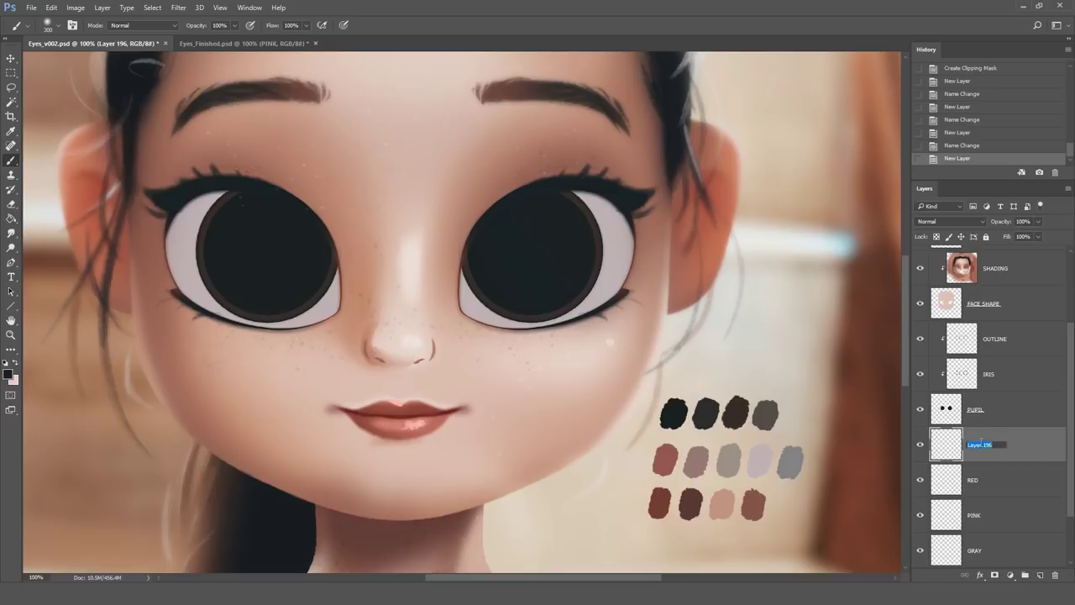
key("Return")
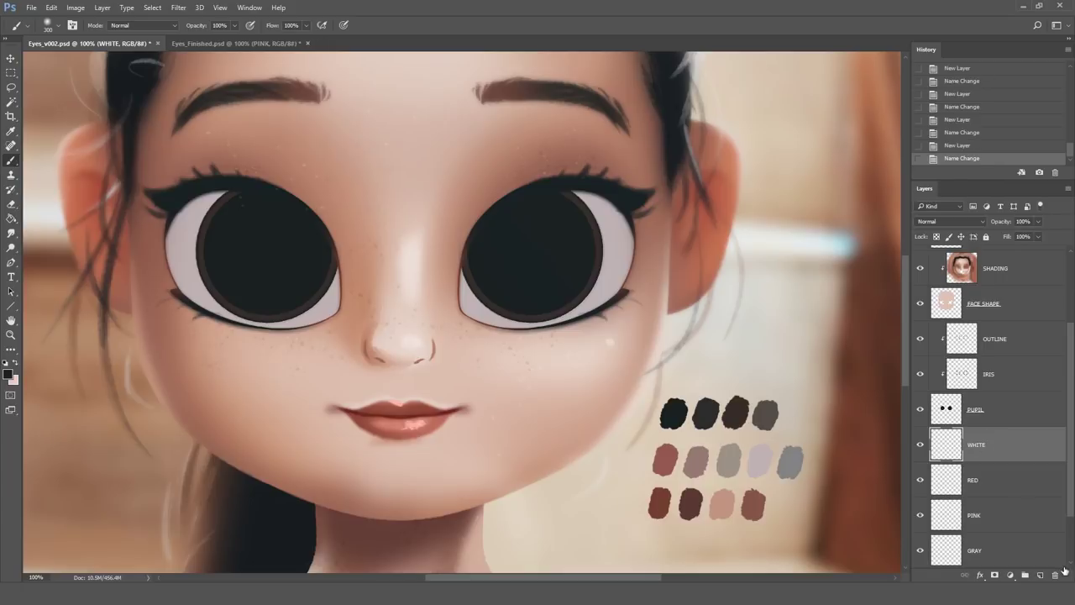
left_click(1039, 575)
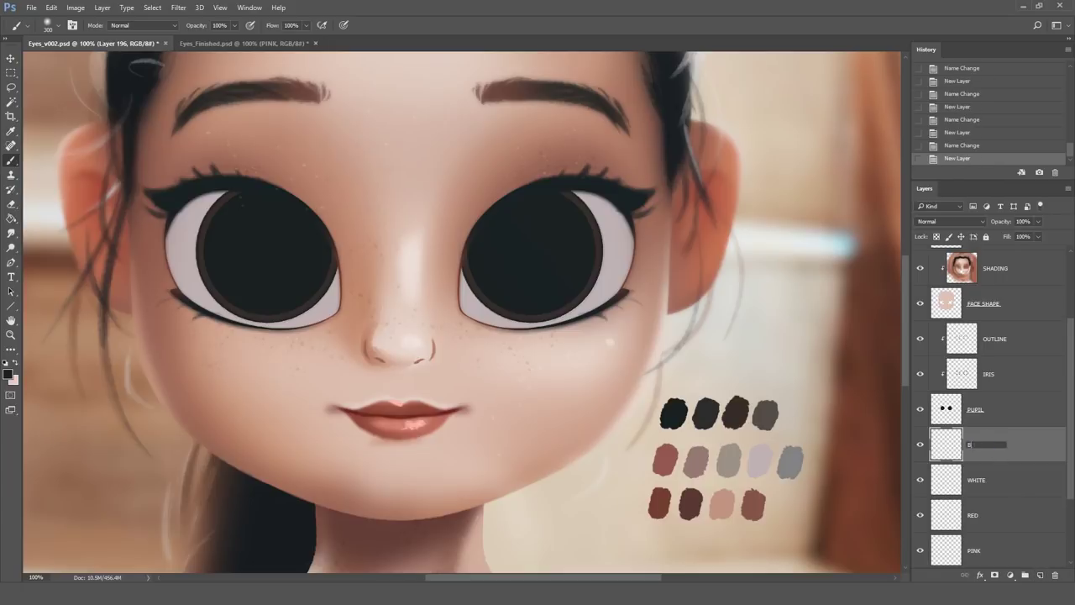
type("K")
key("Return")
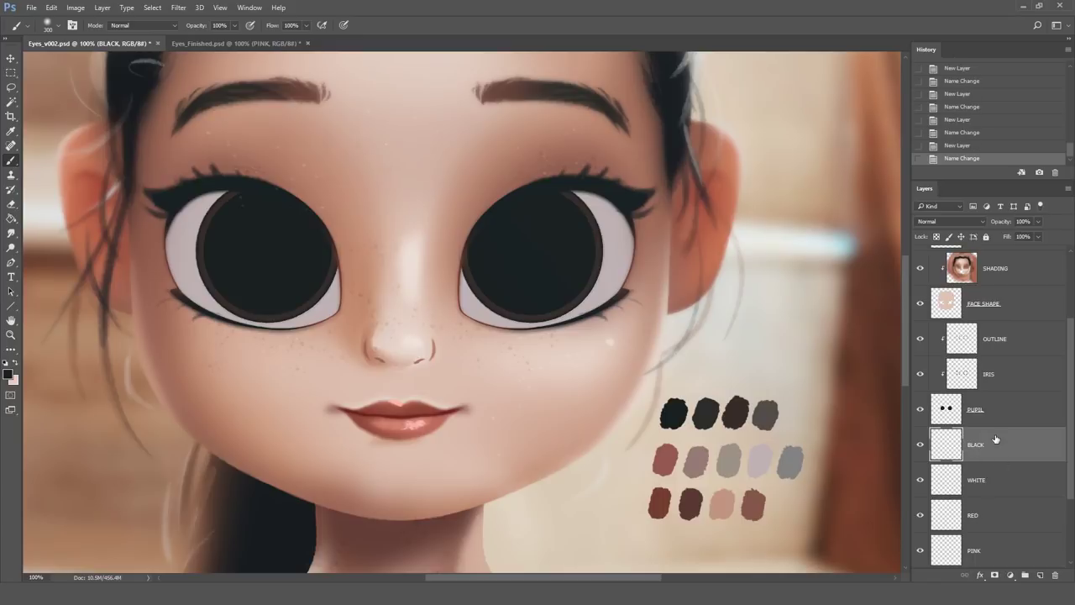
- Clip the GRAY, PINK, RED, upper WHITE and BLACK layers to the base WHITE layer
scroll(996, 438, "down", 3)
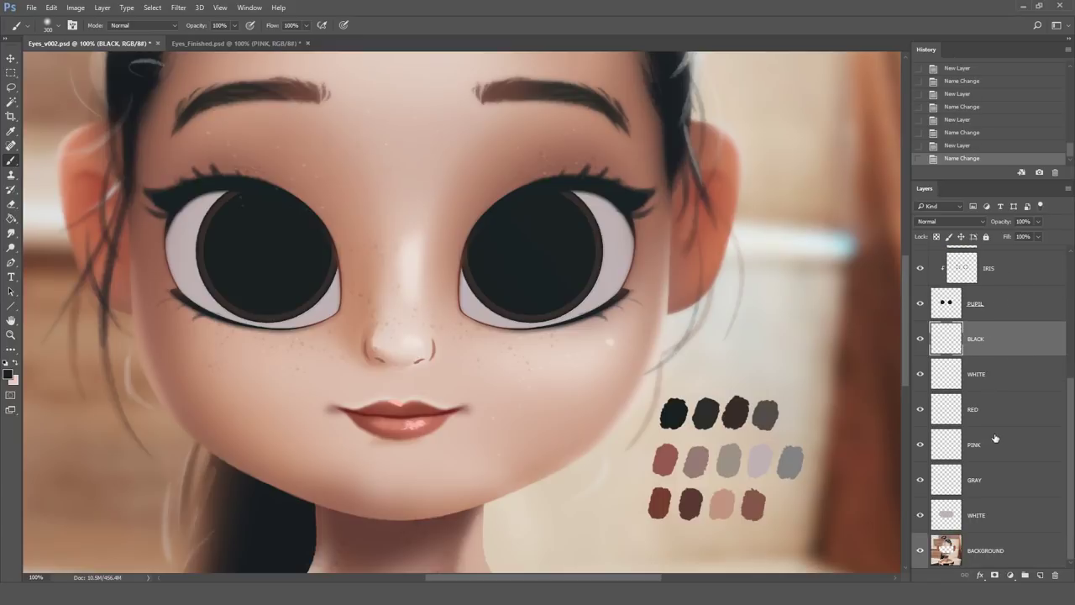
left_click(977, 481)
left_click(982, 494, "alt")
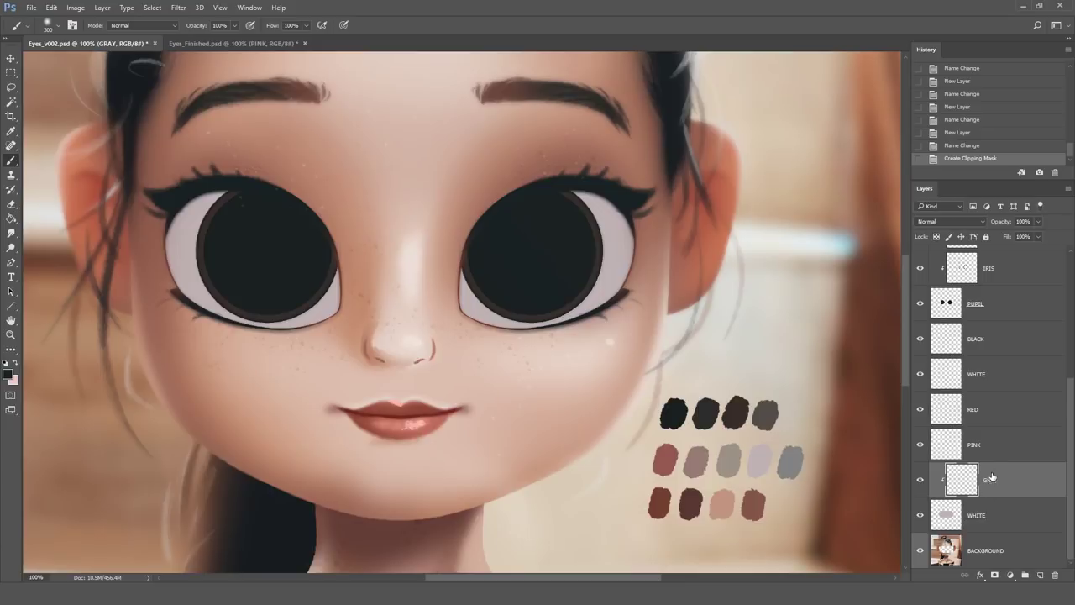
left_click(988, 459, "alt")
left_click(992, 424, "alt")
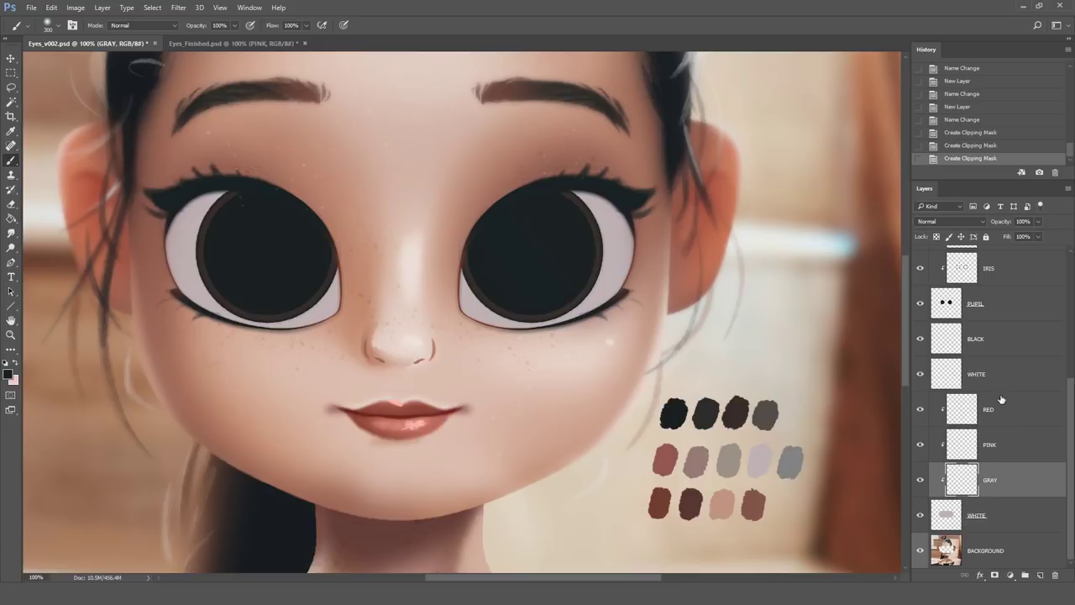
left_click(994, 388, "alt")
left_click(994, 352, "alt")
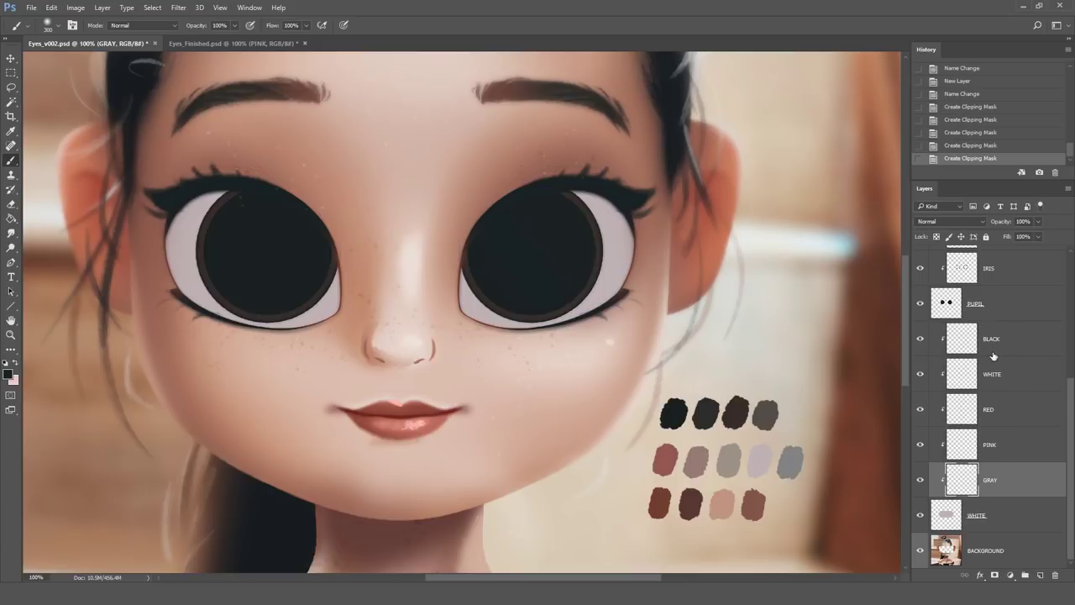
- Sample the gray palette swatch and shade the outer and inner parts of both eye whites on the GRAY layer
left_click(732, 441, "alt")
left_click(735, 456, "alt")
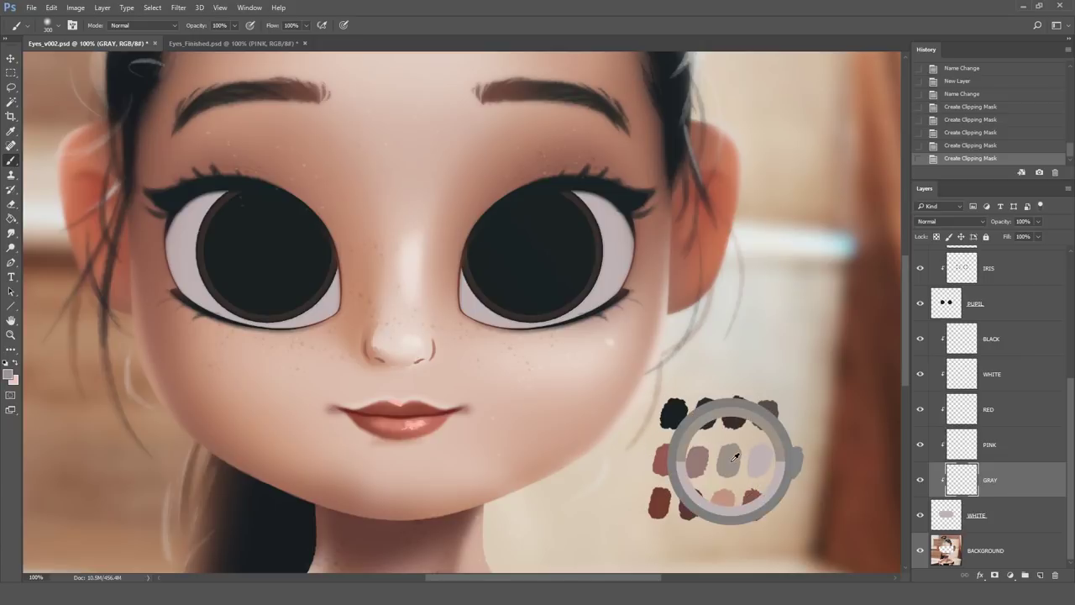
left_click_drag(243, 195, 233, 377)
left_click(159, 226)
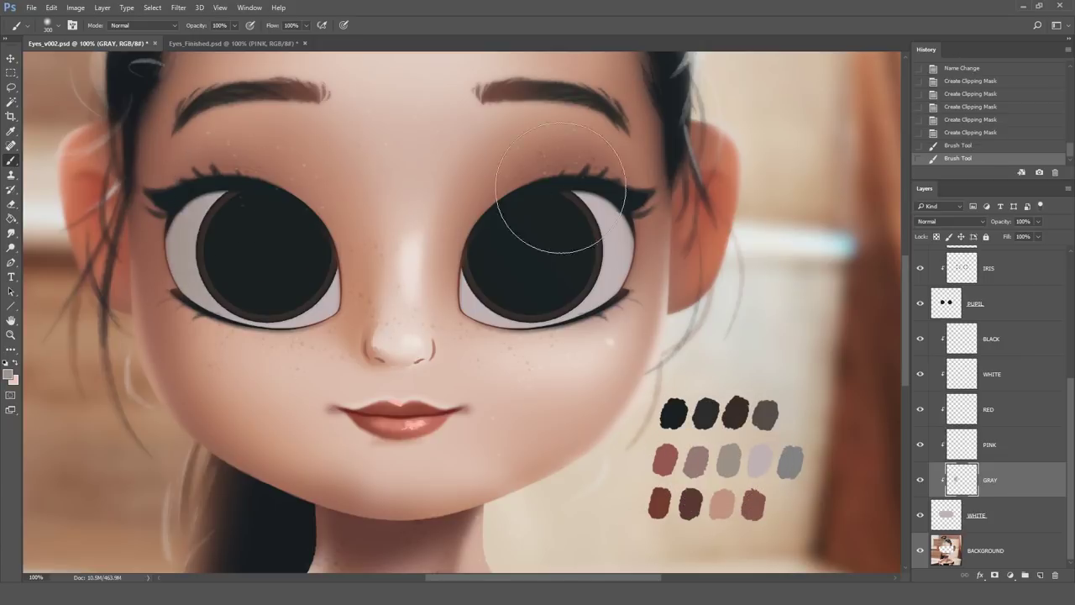
left_click(632, 190)
left_click(657, 189)
left_click(638, 186)
left_click(444, 316)
left_click(432, 305)
left_click(442, 289)
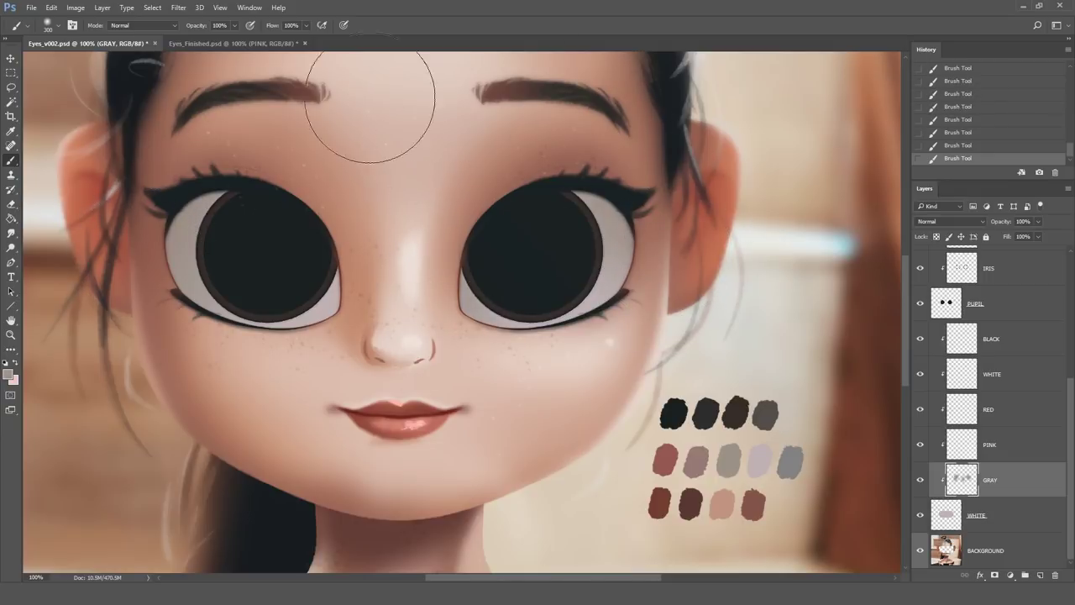
- On the PINK layer, brush the muted pink swatch color along the upper outer edges of both eye whites at 200 px
left_click(990, 447)
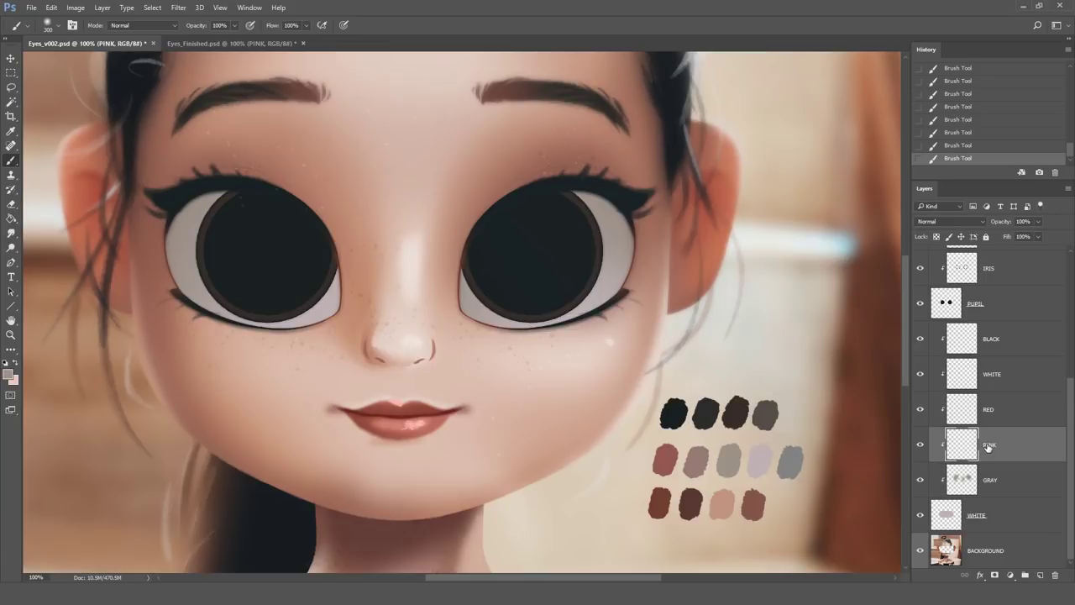
left_click(703, 461, "alt")
left_click(57, 27)
left_click(42, 150)
left_click(386, 17)
mouse_move(315, 189)
left_mouse_down()
mouse_move(306, 142)
mouse_move(196, 135)
left_mouse_up()
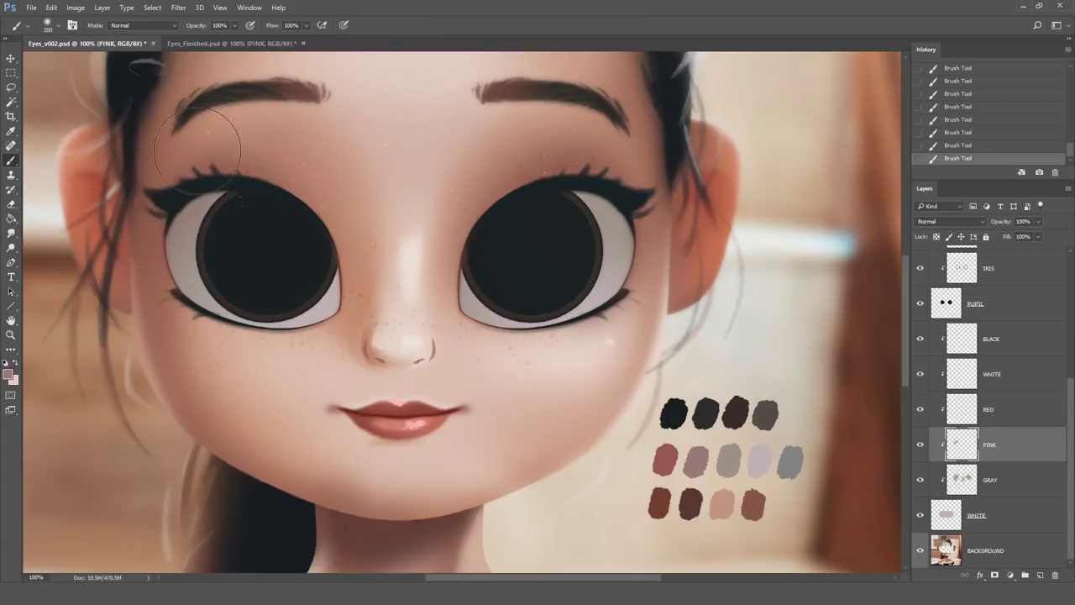
left_click_drag(557, 187, 668, 208)
left_click_drag(532, 187, 676, 226)
mouse_move(533, 181)
left_mouse_down()
mouse_move(572, 175)
mouse_move(556, 177)
left_mouse_up()
- Enlarge the brush to 300 px and tint the inner corners of both eye whites on the PINK layer
left_click(58, 25)
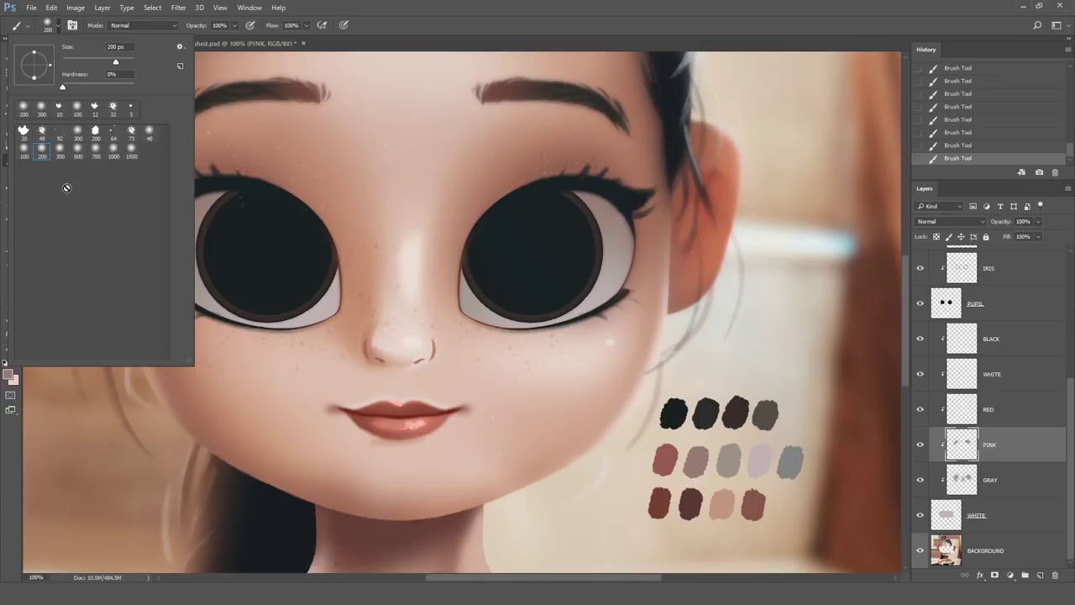
left_click(57, 152)
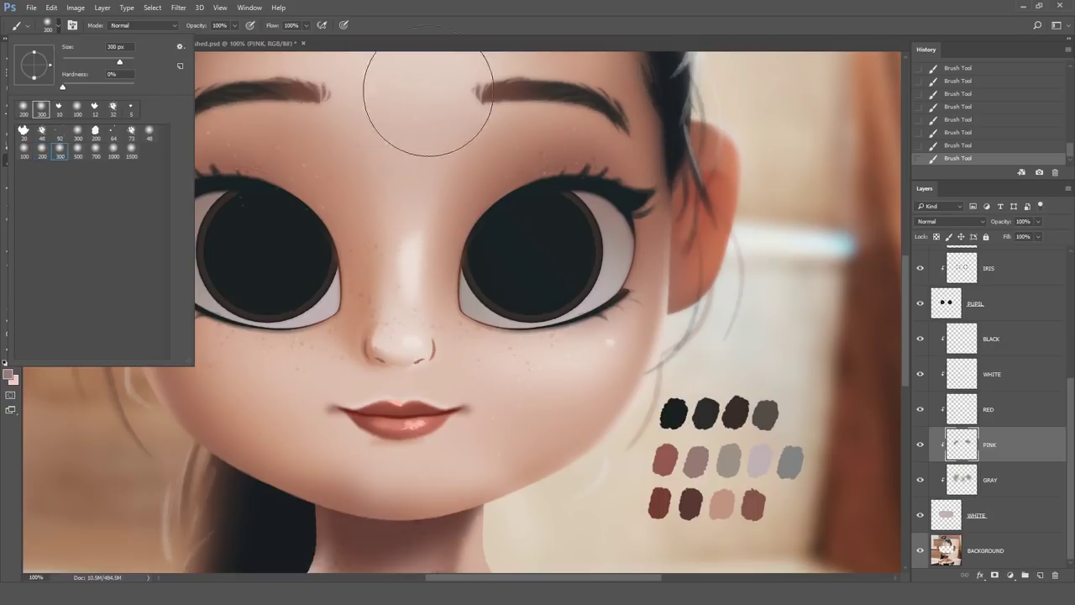
left_click(408, 131)
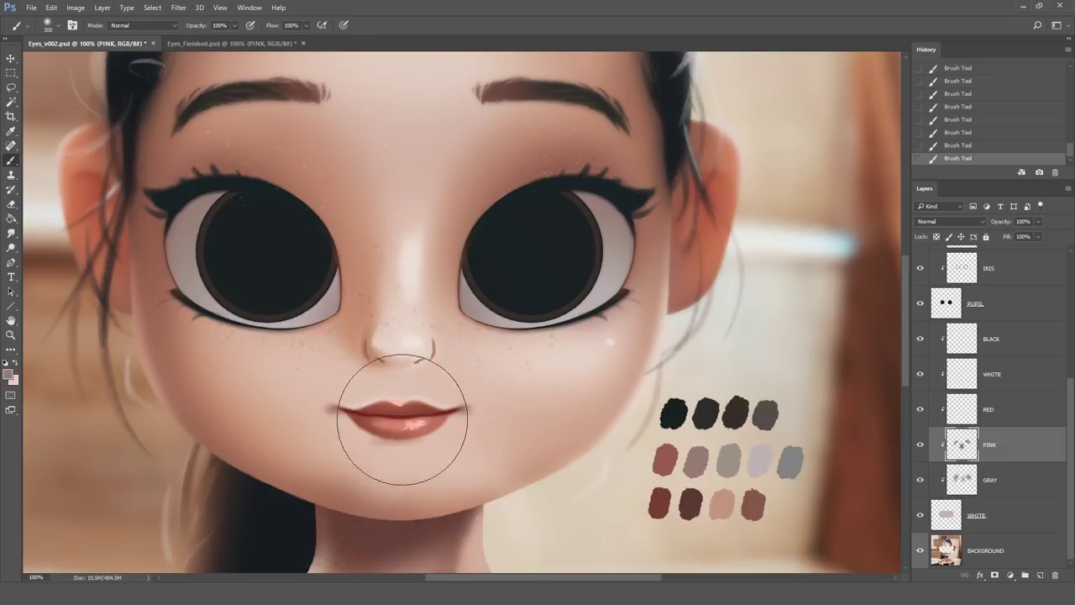
- On the RED layer, paint the red swatch color along the upper outer edges of both eye whites with a 150 px brush
left_click(998, 410)
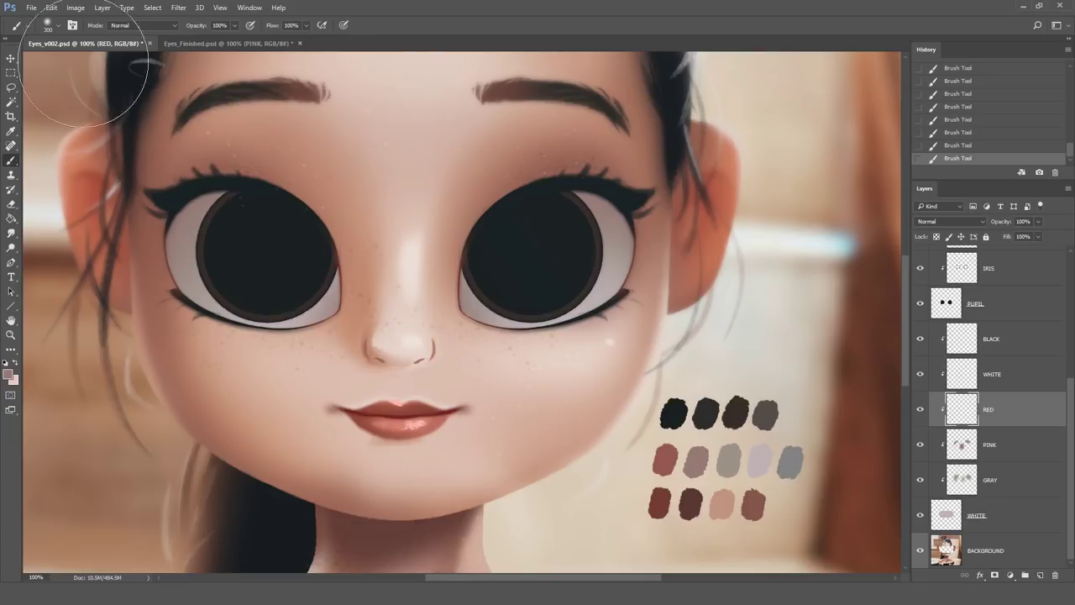
left_click(59, 26)
left_click(24, 149)
type("150")
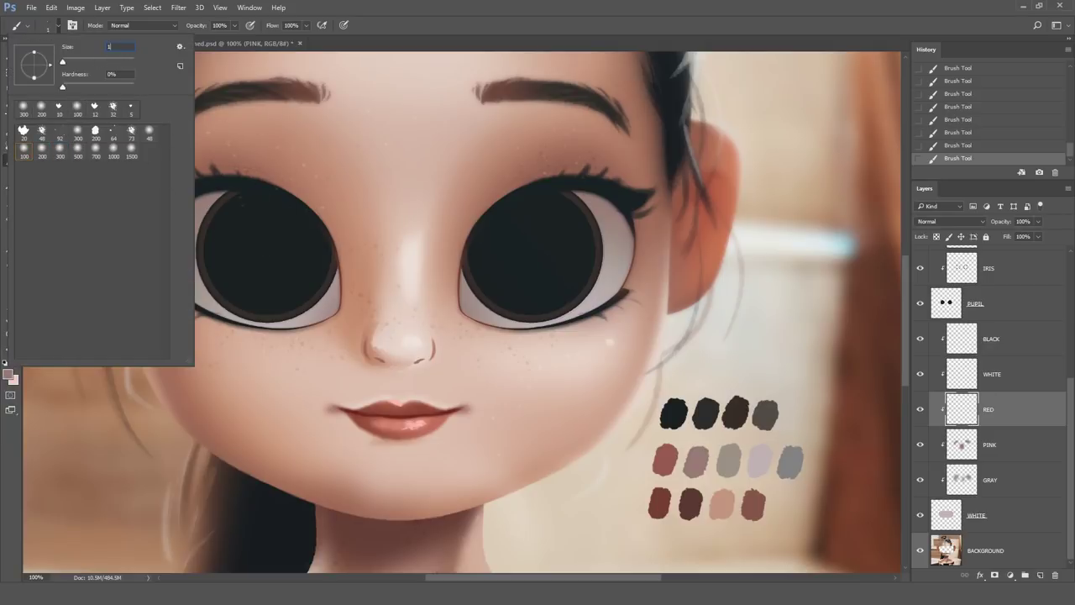
key("Return")
left_click(669, 458, "alt")
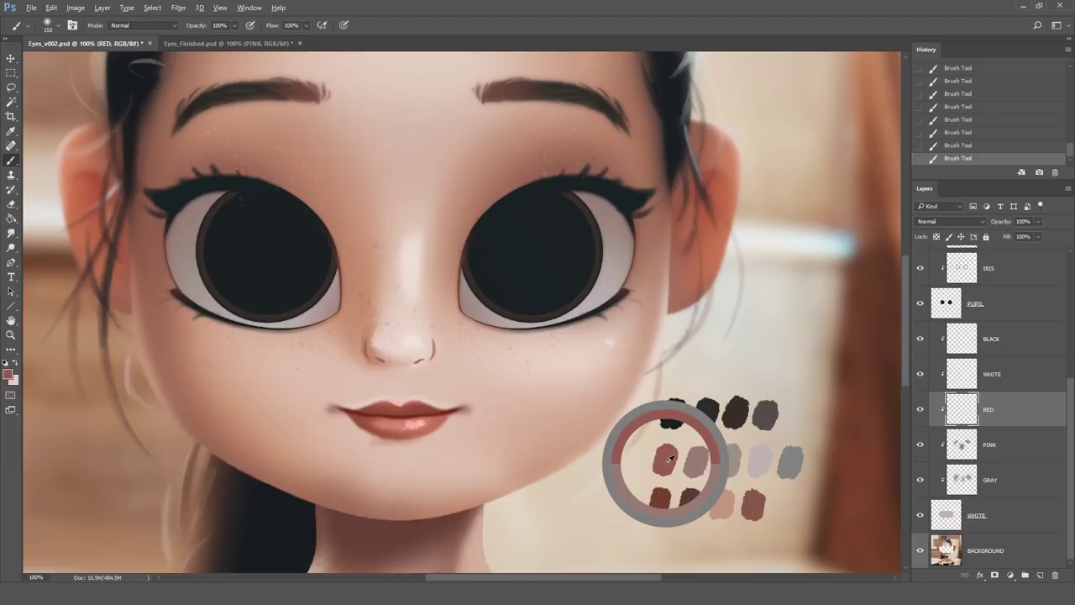
mouse_move(252, 163)
left_mouse_down()
mouse_move(207, 201)
mouse_move(141, 209)
left_mouse_up()
left_click_drag(284, 160, 141, 235)
left_click_drag(339, 151, 137, 275)
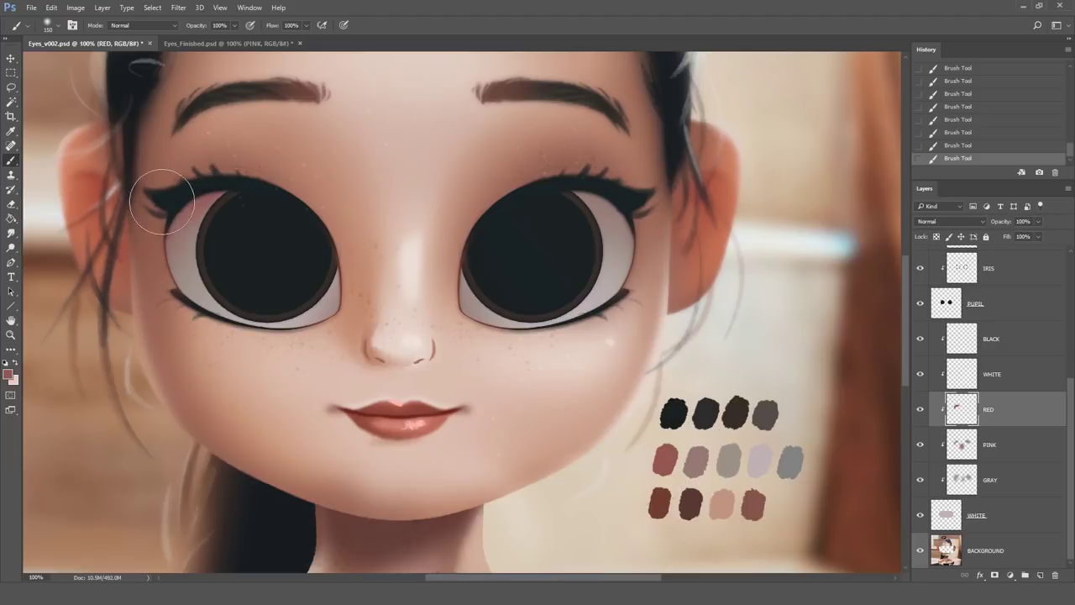
left_click(576, 178)
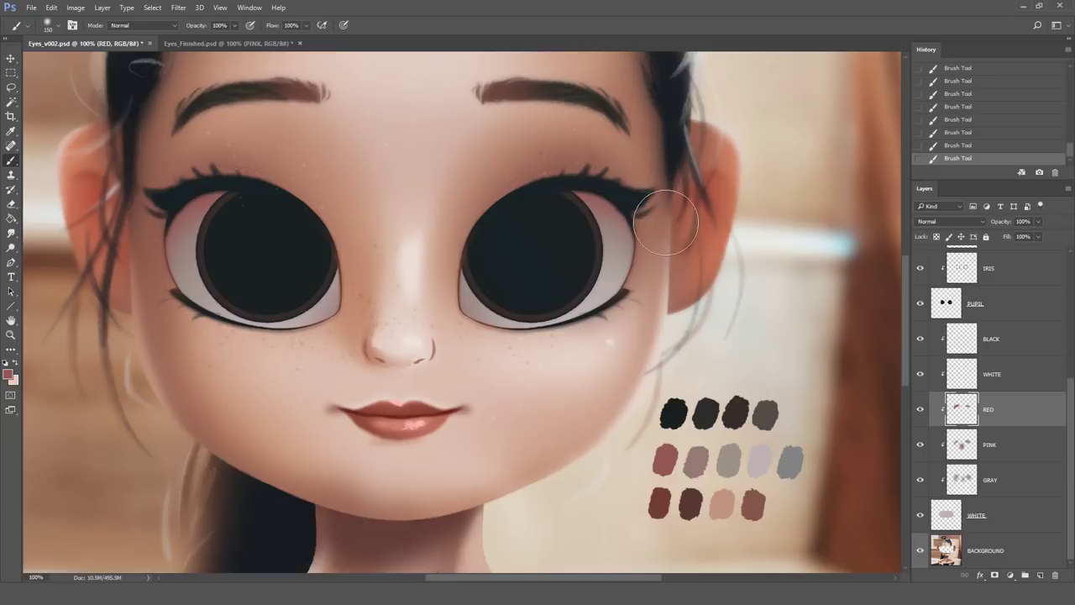
- Enlarge the brush to 300 px and add a red tint to the inner corners of both eye whites
left_click(53, 27)
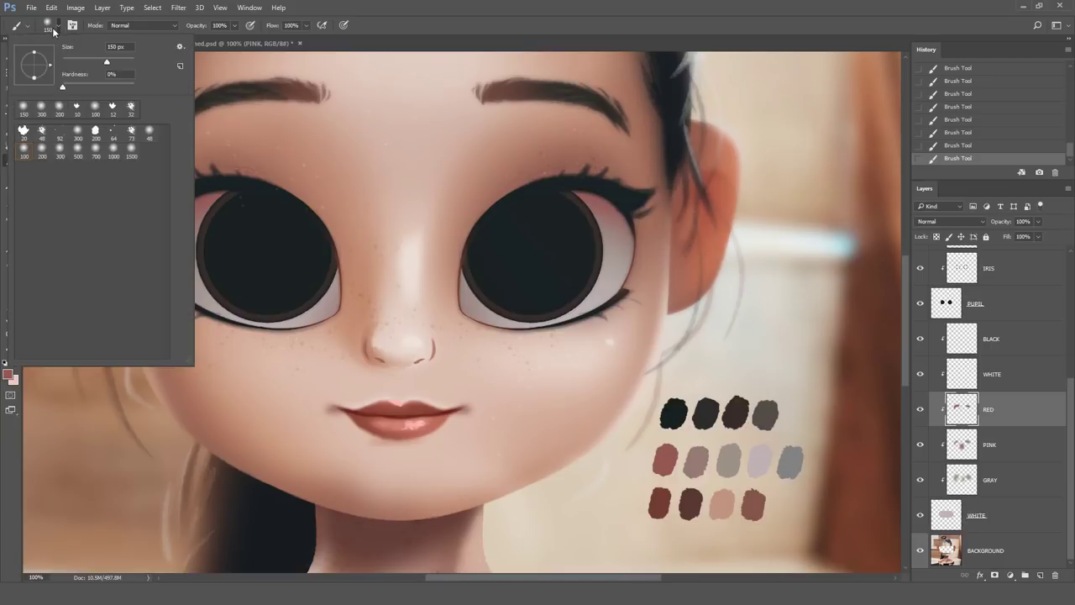
left_click(59, 150)
key("Return")
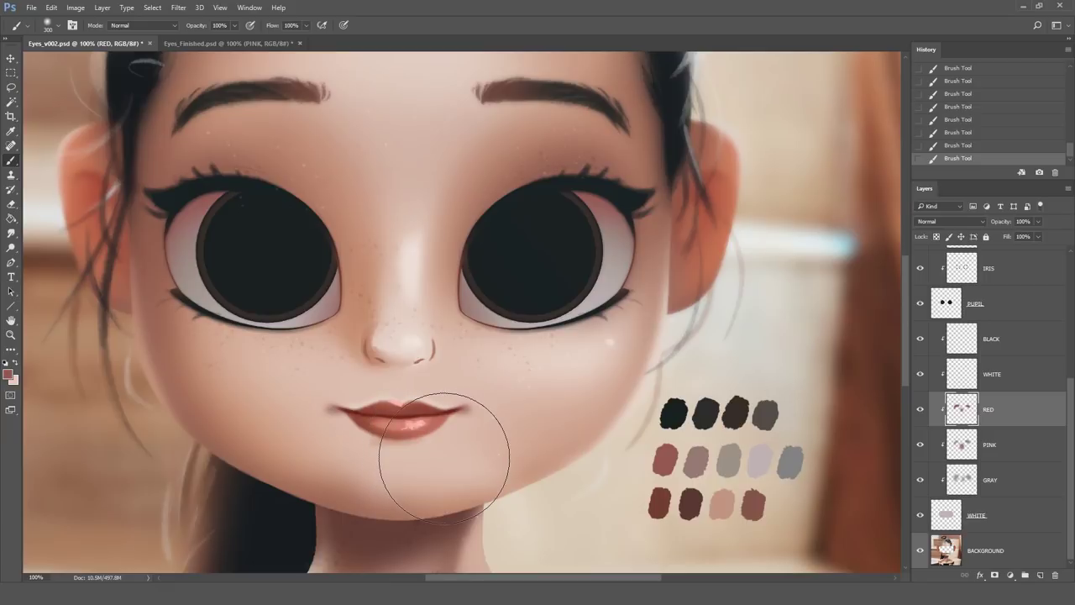
- On the WHITE layer, highlight both eye whites with a 200 px brush, using the sampled eye-white color lightened to #d2c6c5
left_click(991, 374)
left_click(59, 31)
left_click(46, 149)
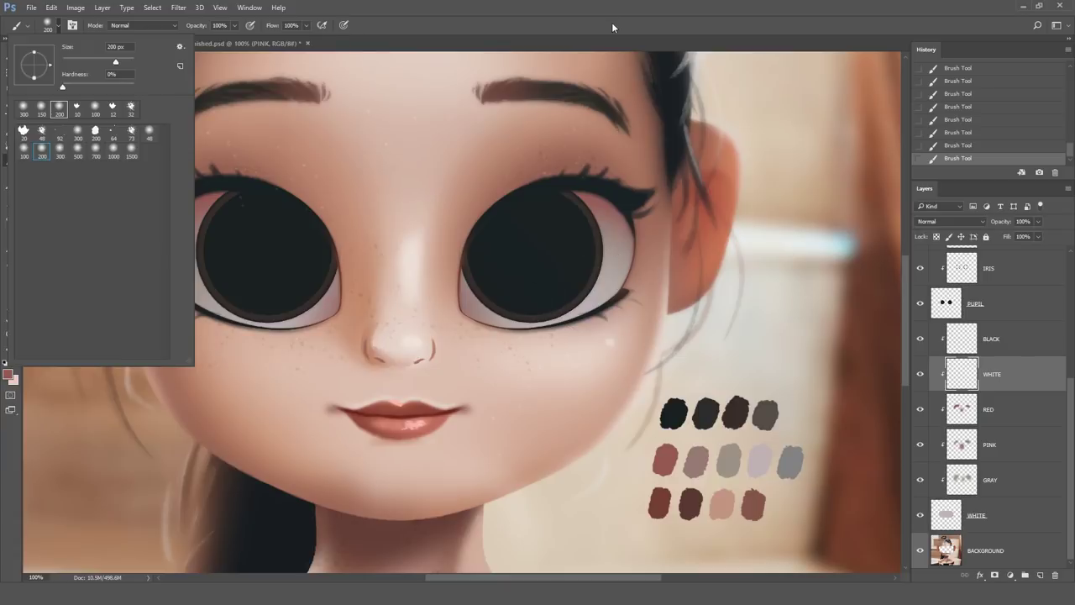
key("Return")
left_click(604, 278, "alt")
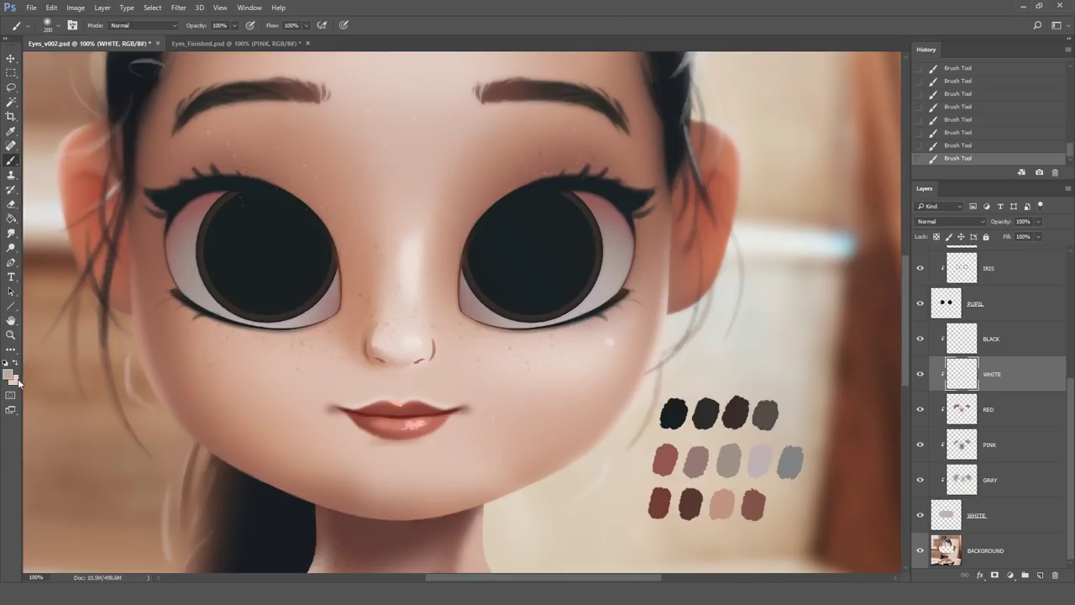
left_click(8, 375)
left_click(707, 236)
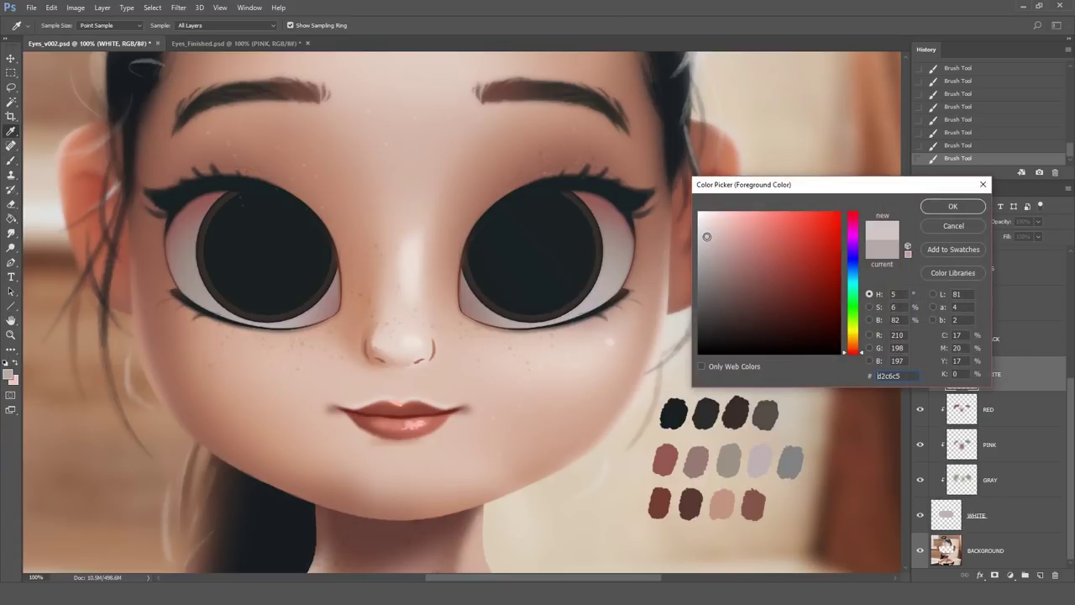
left_click(936, 207)
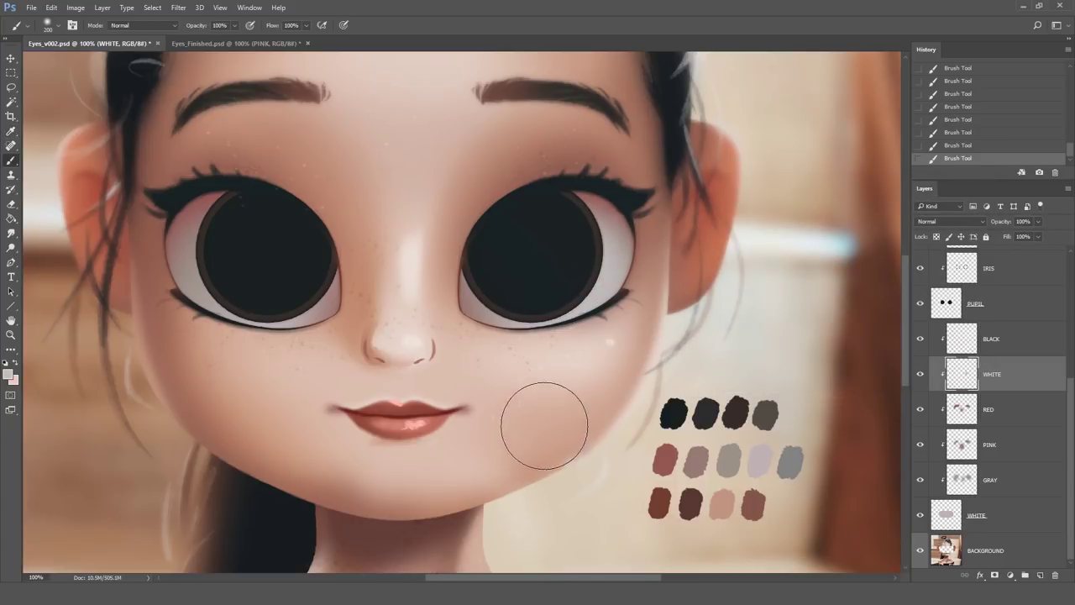
- Compare the eye whites without and with the last two highlight strokes
key("ctrl+alt+z")
key("ctrl+alt+z")
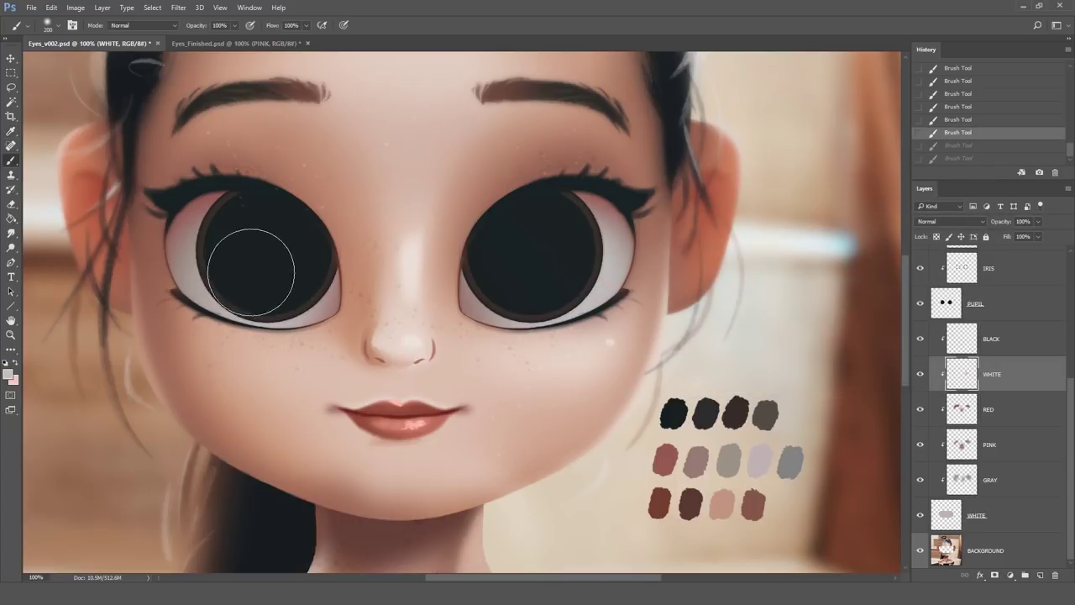
key("ctrl+shift+z")
key("ctrl+shift+z")
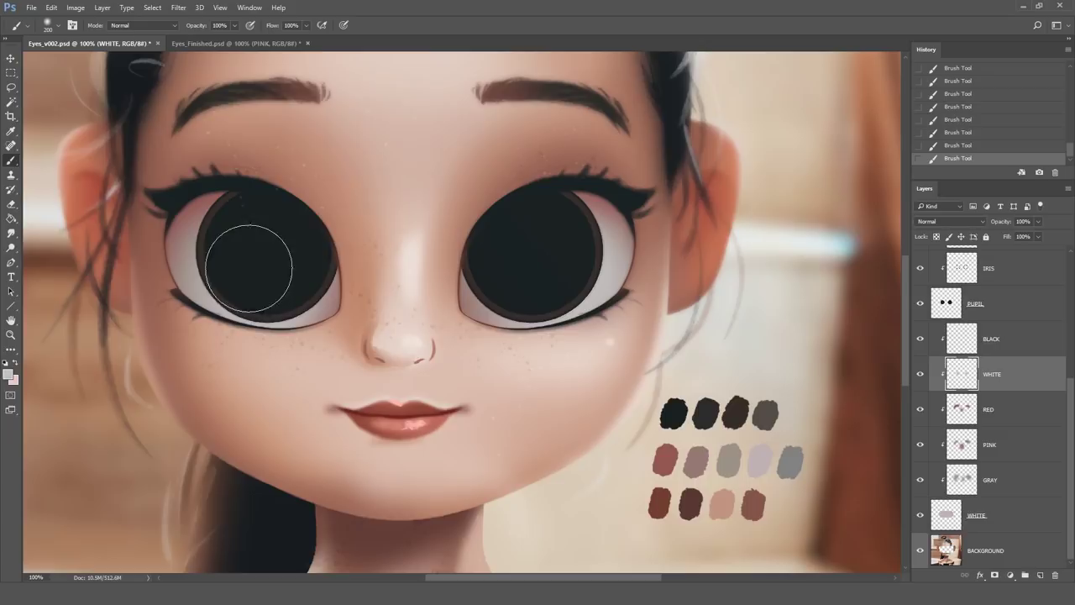
- On the BLACK layer, shade the upper edges of both eye whites with the black swatch color using a 70 px brush
left_click(993, 339)
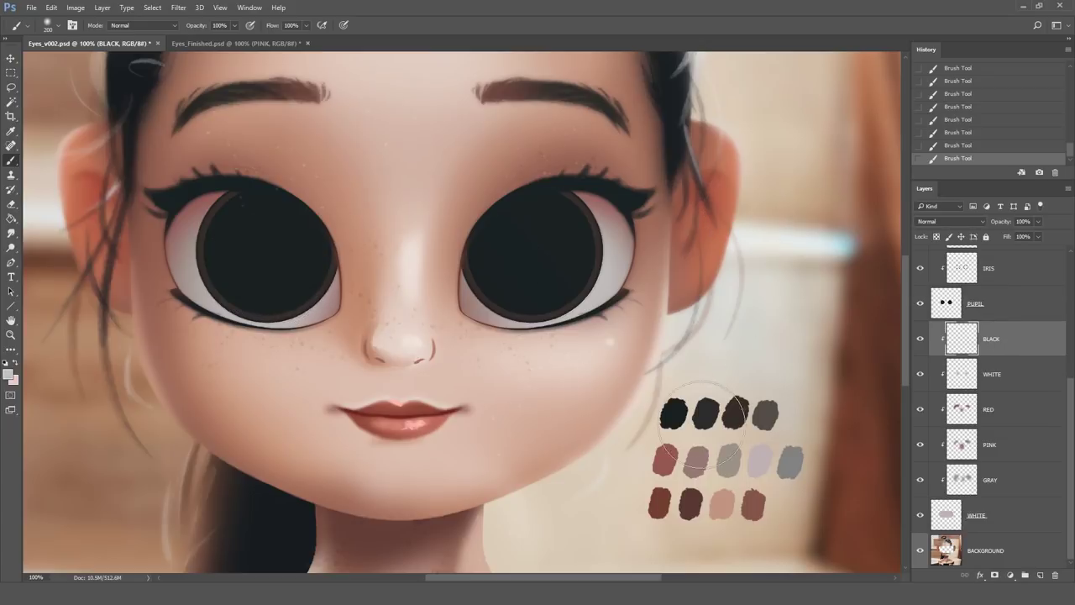
left_click(676, 411, "alt")
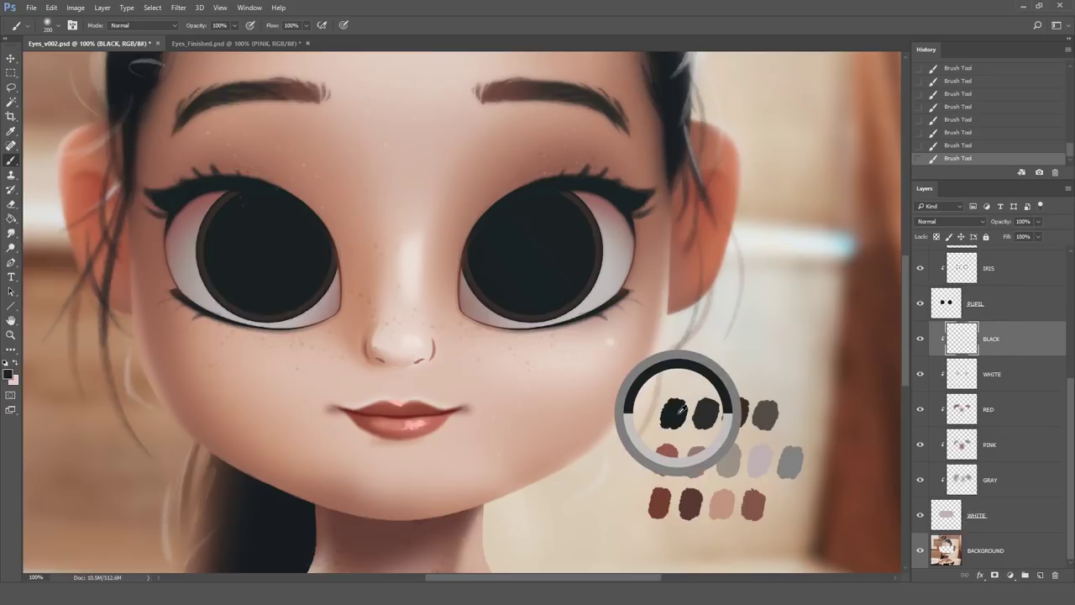
left_click(56, 26)
left_click(26, 151)
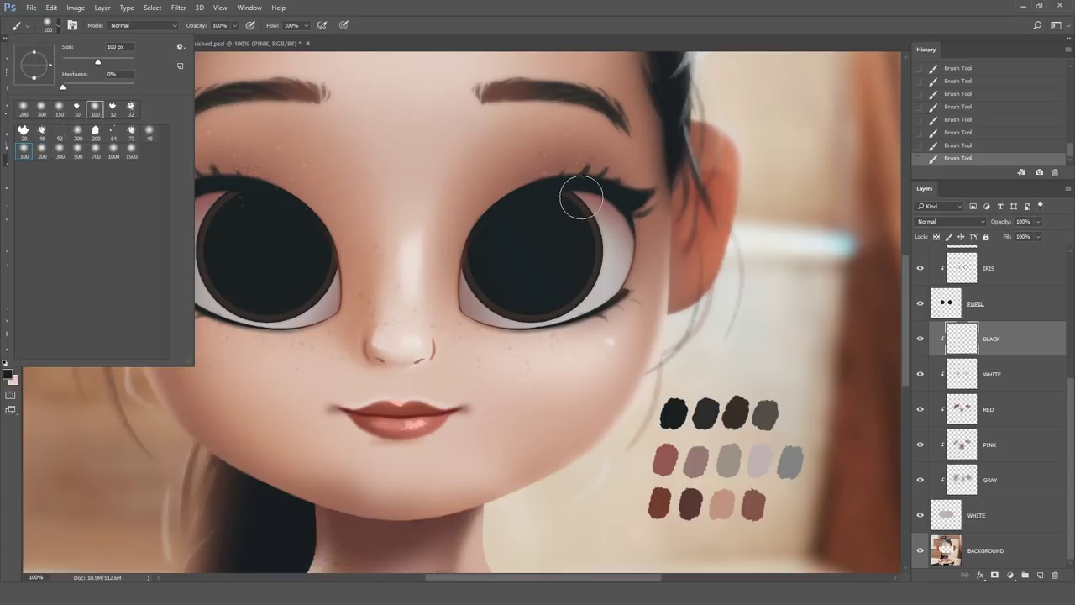
type("70")
key("Return")
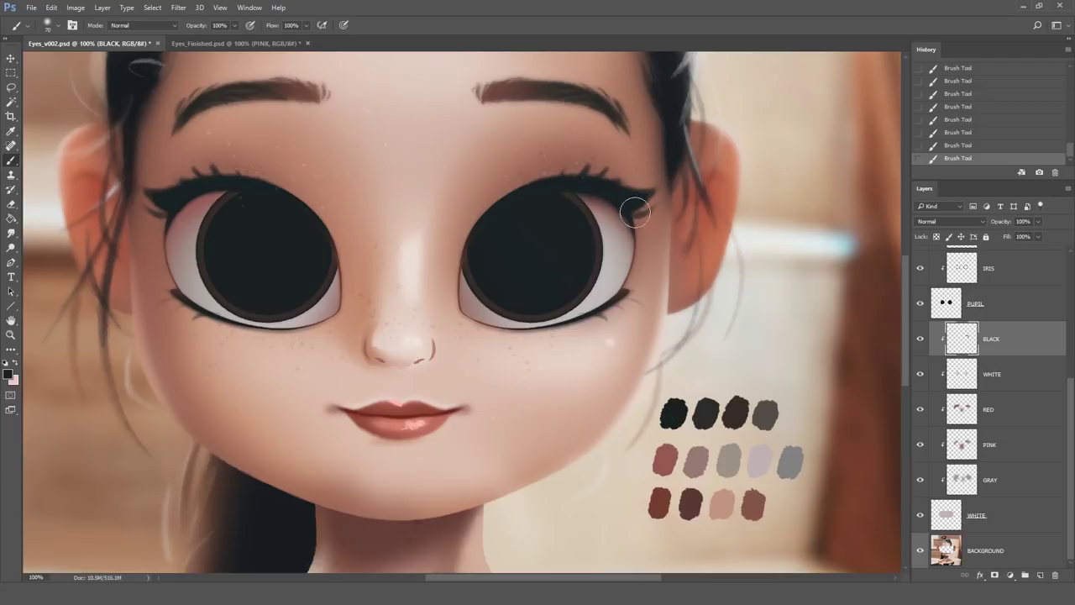
mouse_move(164, 231)
left_mouse_down()
mouse_move(215, 187)
mouse_move(175, 197)
mouse_move(299, 183)
left_mouse_up()
left_click_drag(198, 191, 287, 198)
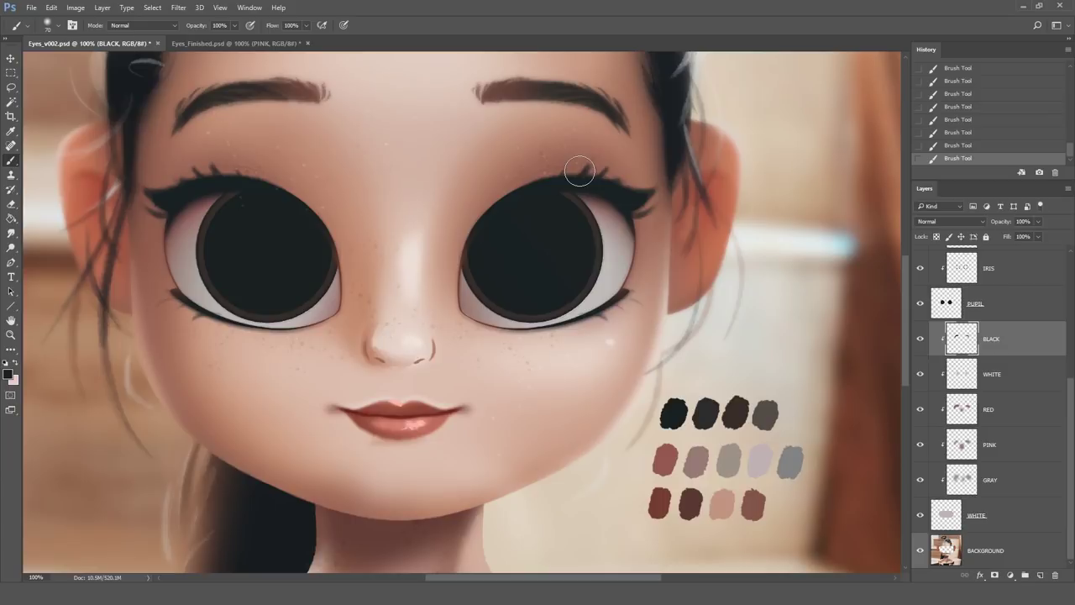
- Sample the near-black pupil color and lock the transparent pixels of the IRIS layer
left_click(549, 236, "alt")
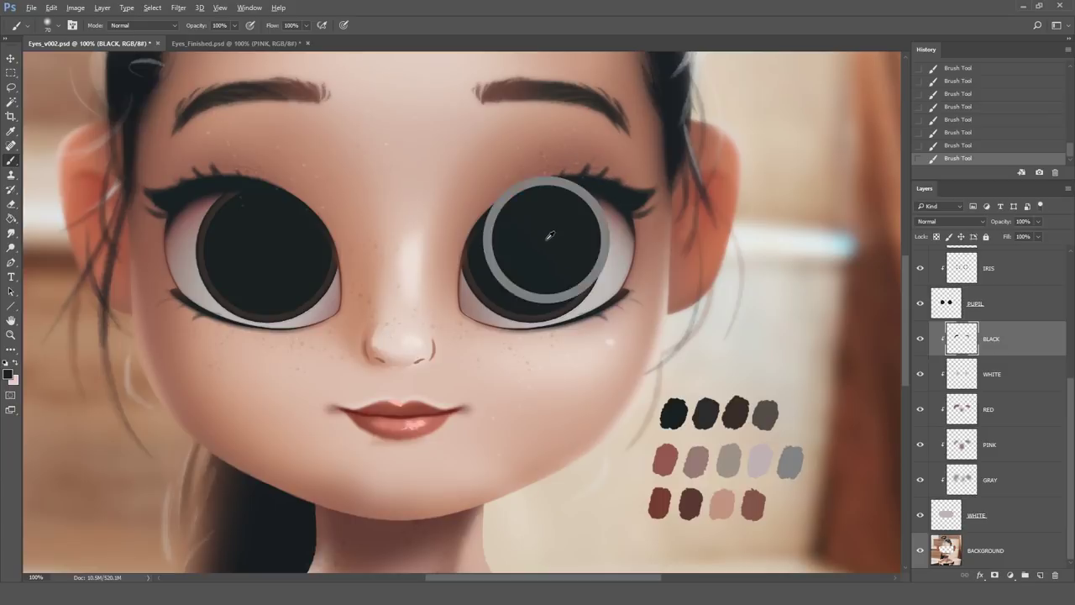
scroll(1008, 411, "up", 3)
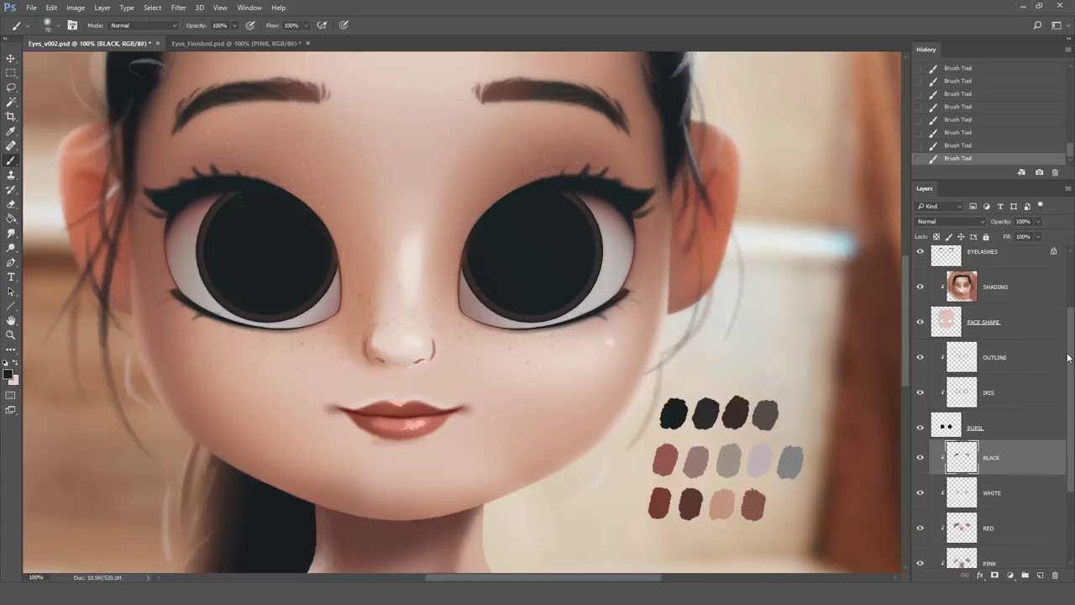
left_click(991, 391)
left_click(920, 395)
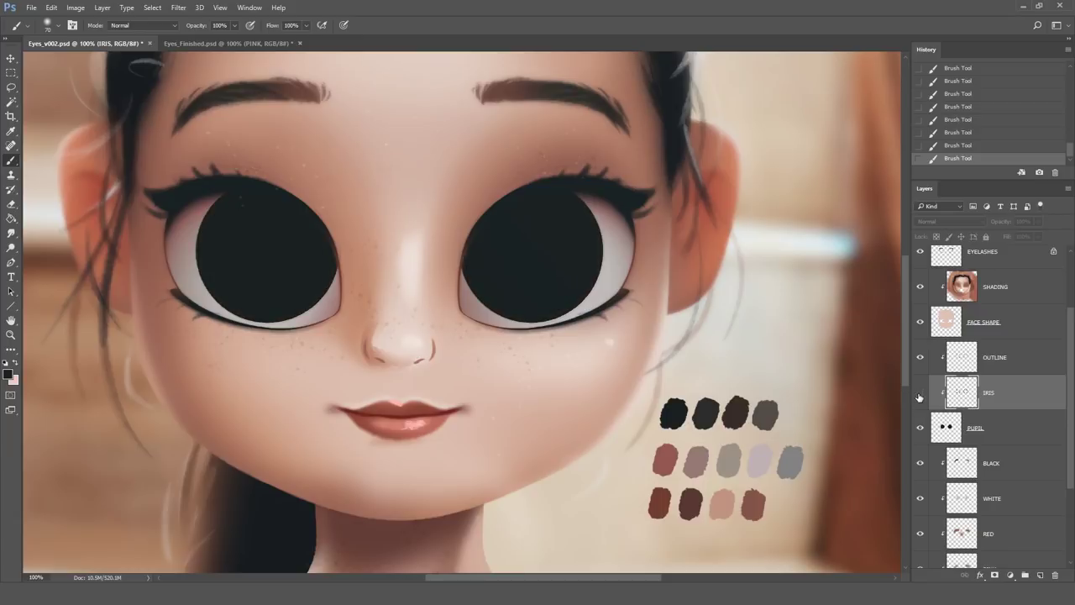
left_click(920, 395)
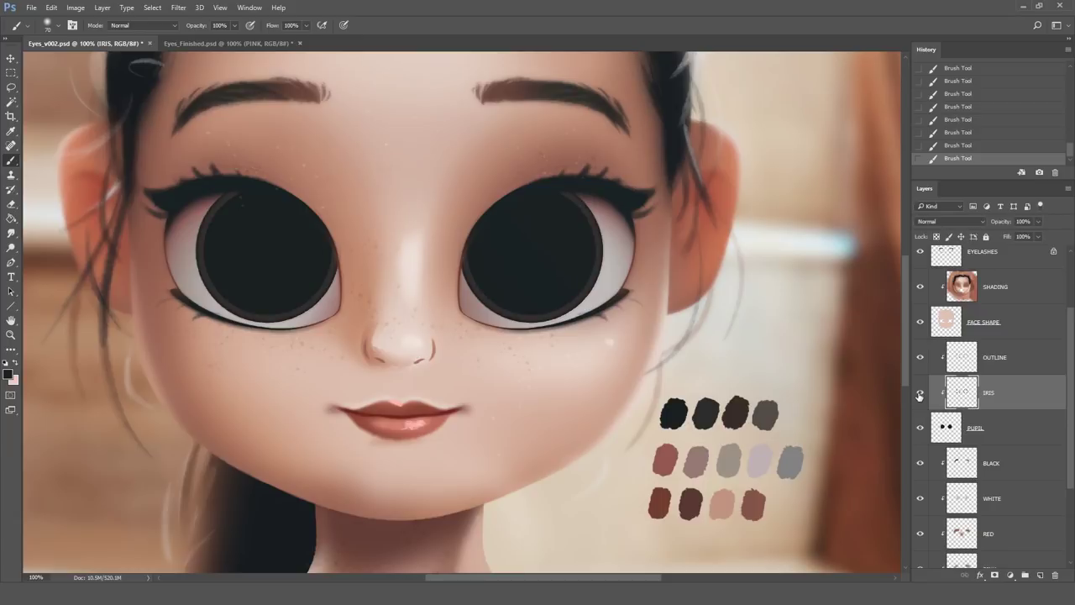
left_click(938, 237)
- Darken the upper and inner parts of both iris rings with the sampled pupil color at 70 px
mouse_move(225, 195)
left_mouse_down()
mouse_move(258, 194)
mouse_move(229, 200)
mouse_move(215, 190)
mouse_move(275, 224)
left_mouse_up()
left_click_drag(329, 255, 344, 292)
mouse_move(320, 236)
left_mouse_down()
mouse_move(352, 293)
mouse_move(355, 284)
left_mouse_up()
left_click_drag(478, 228, 436, 300)
left_click_drag(499, 204, 546, 205)
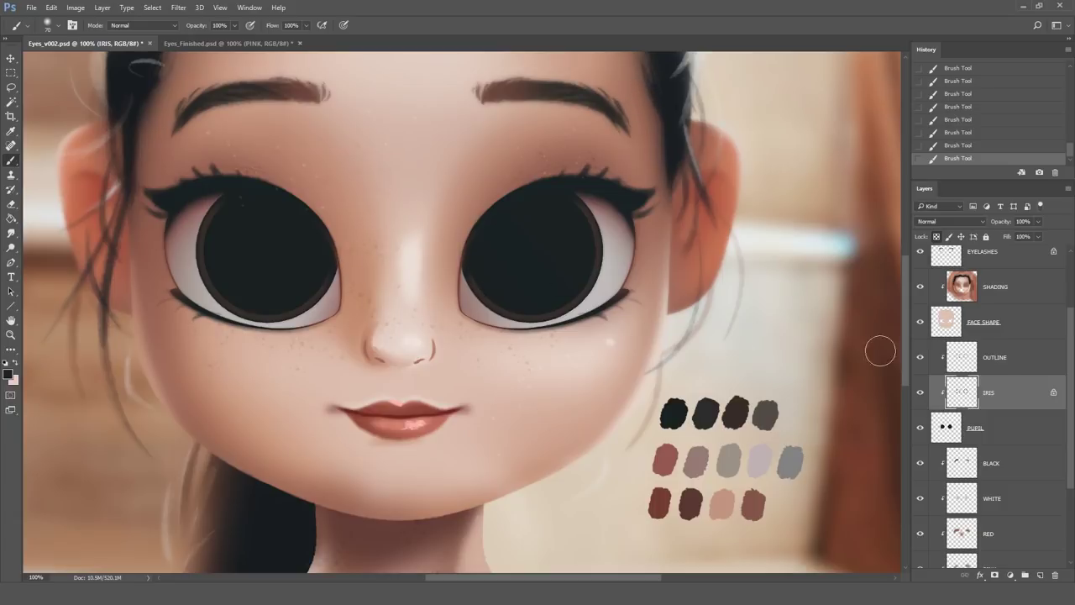
scroll(1070, 363, "up", 3)
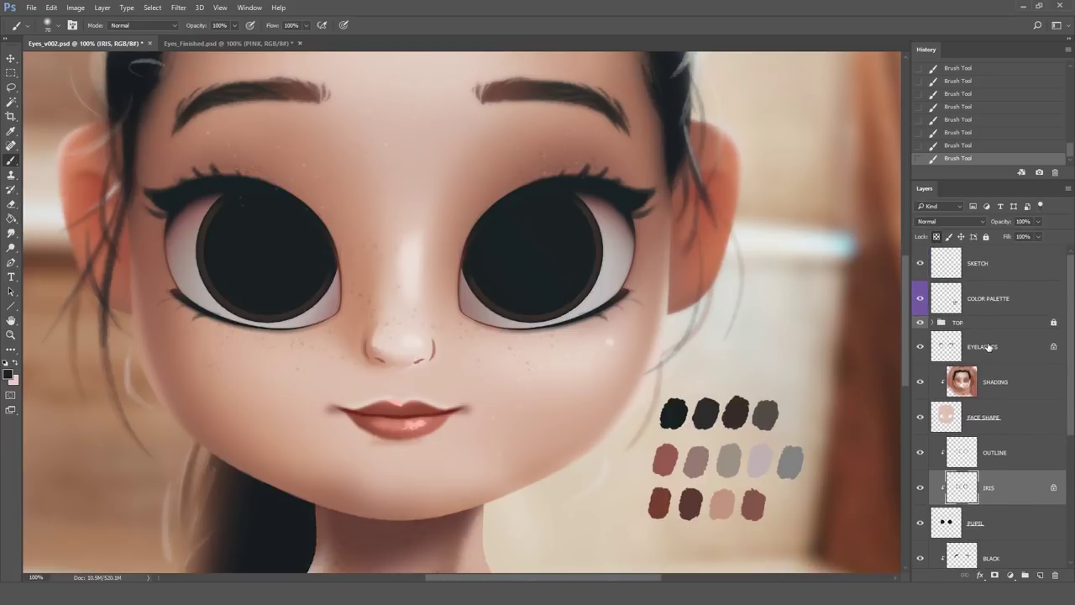
left_click(988, 347)
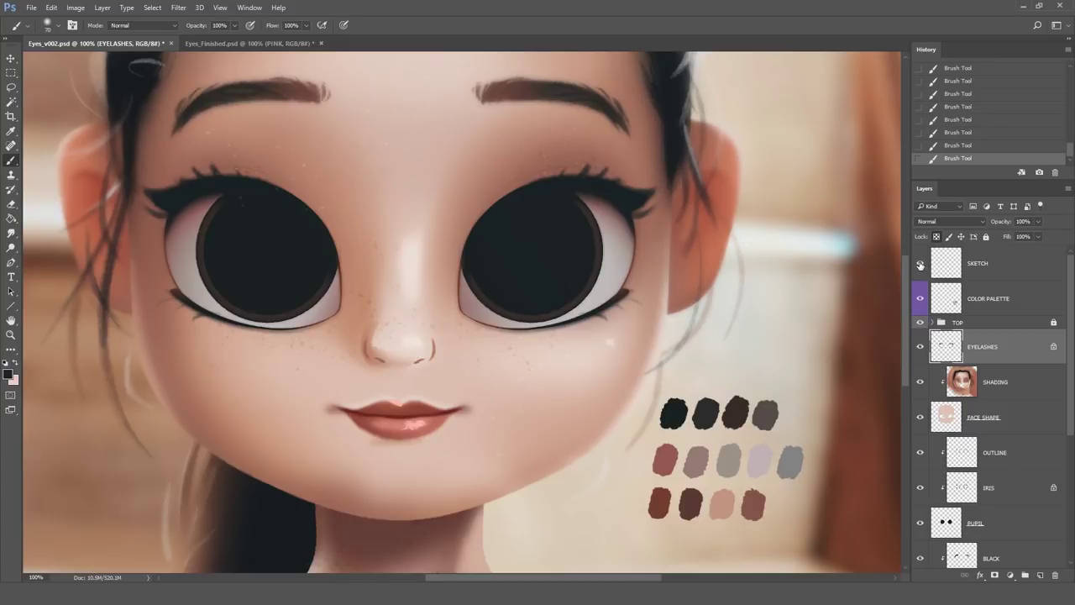
scroll(1068, 335, "down", 3)
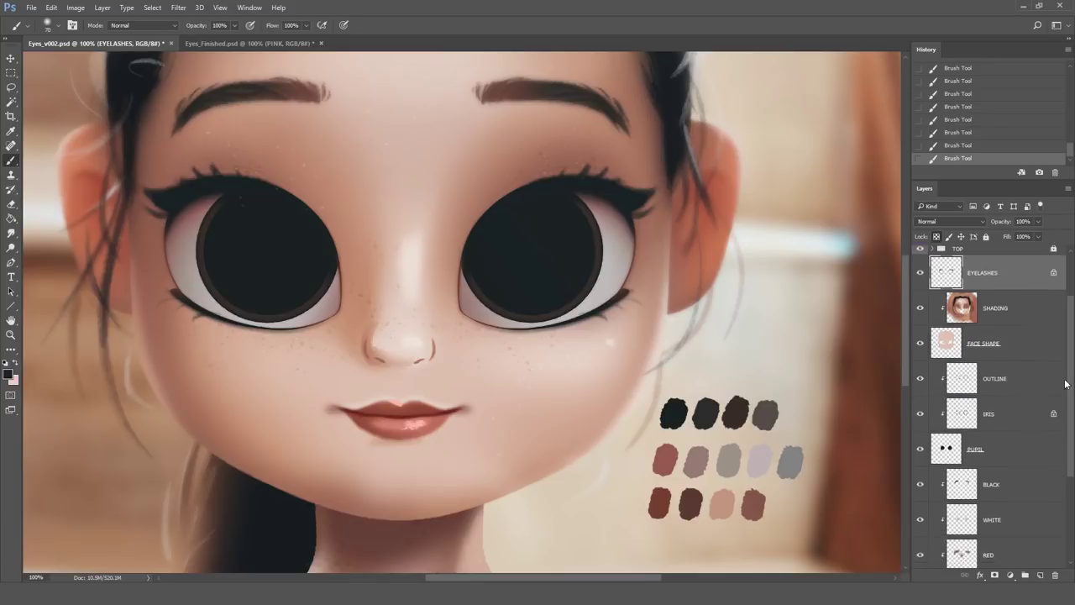
- Duplicate the PUPIL layer
left_click(982, 434)
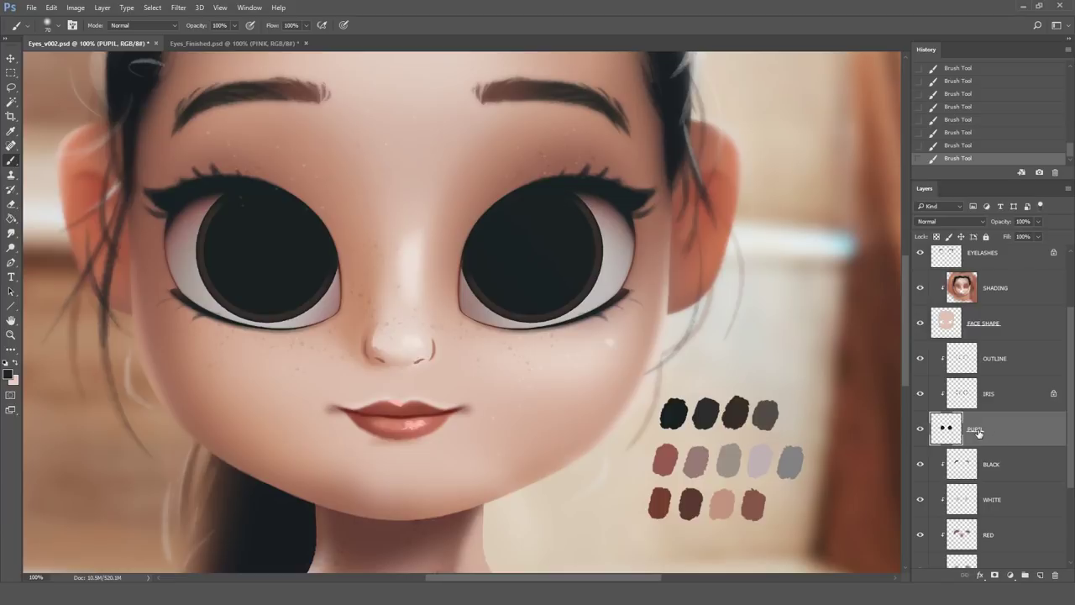
left_click_drag(979, 443, 1043, 576)
left_click_drag(1042, 576, 1043, 575)
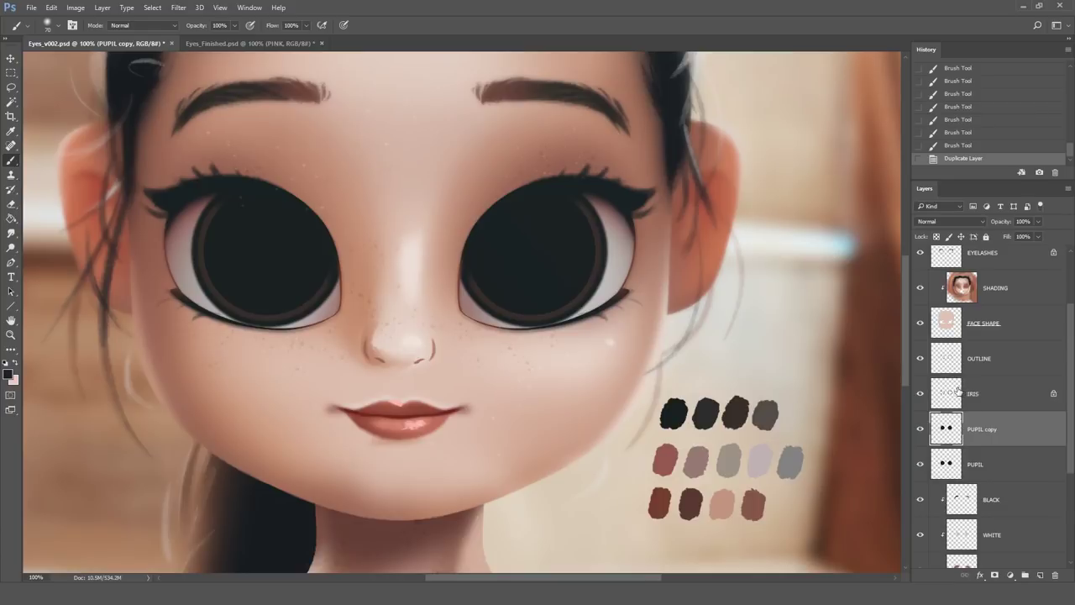
- Place the PUPIL copy below the original and clip the IRIS and OUTLINE layers to the PUPIL layer again
left_click_drag(973, 429, 973, 483)
left_click(976, 428)
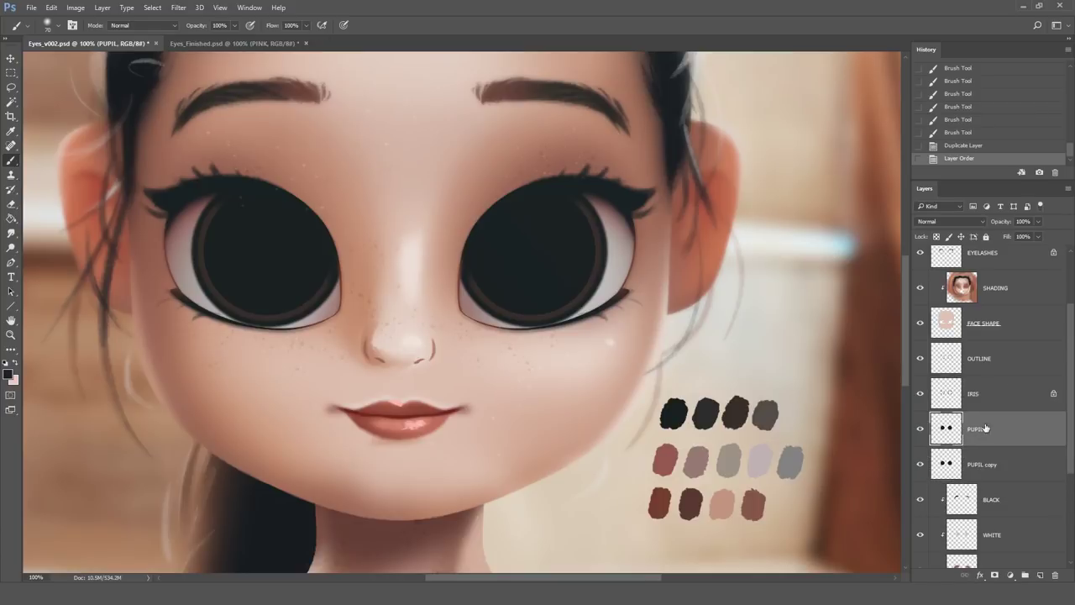
left_click(996, 411, "alt")
left_click(997, 375, "alt")
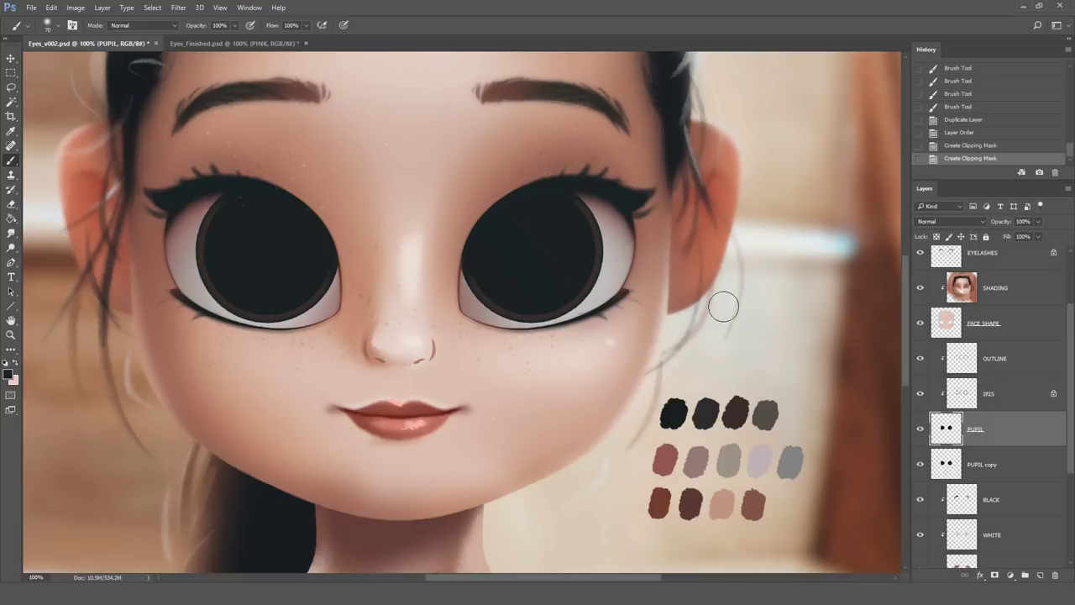
- Rename the duplicated pupil layer as PUPIL WHITE OUTLINE
double_click(976, 467)
left_click_drag(985, 465, 1016, 469)
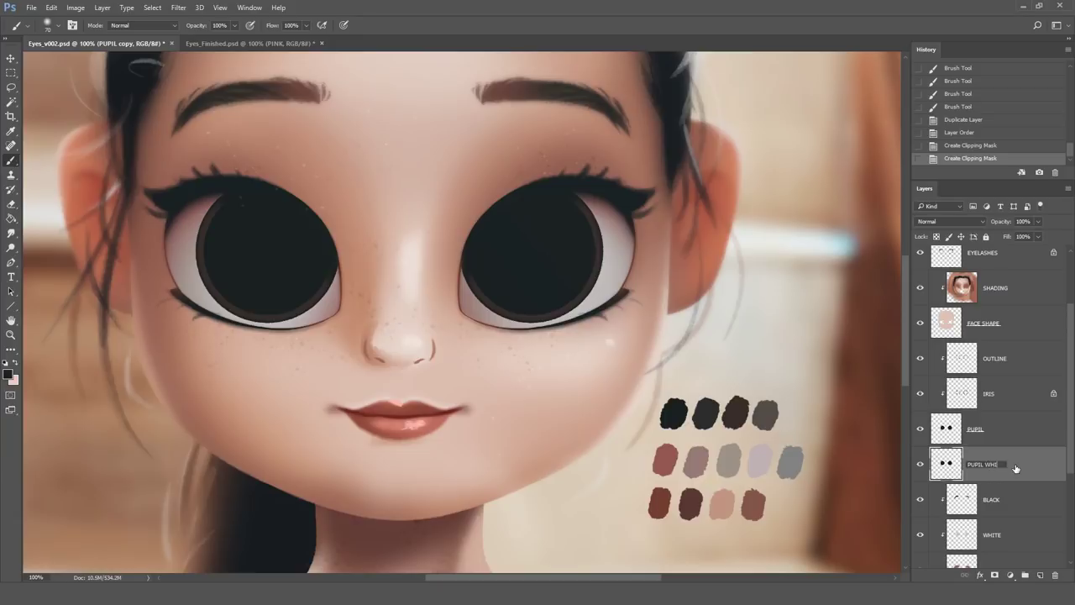
key("Return")
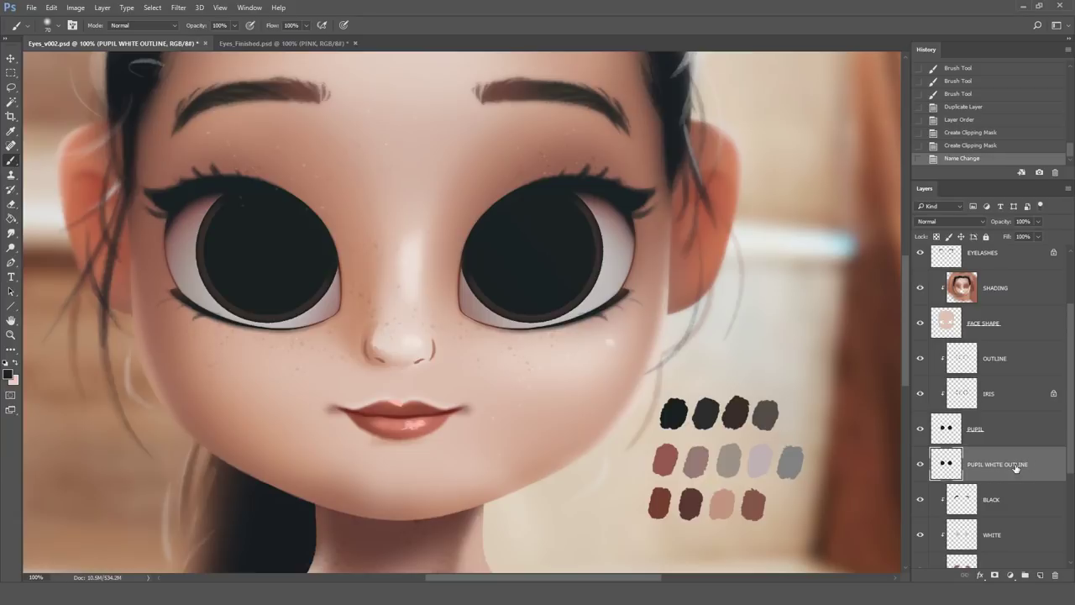
- Turn the PUPIL WHITE OUTLINE layer white with a Hue/Saturation adjustment, setting Lightness to +100
left_click(76, 7)
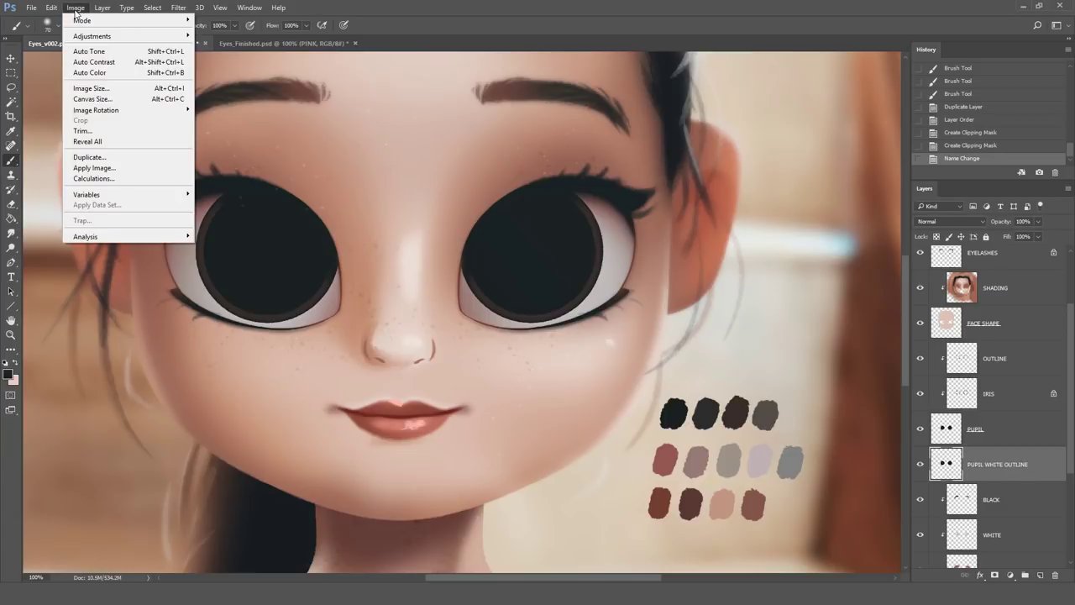
mouse_move(98, 35)
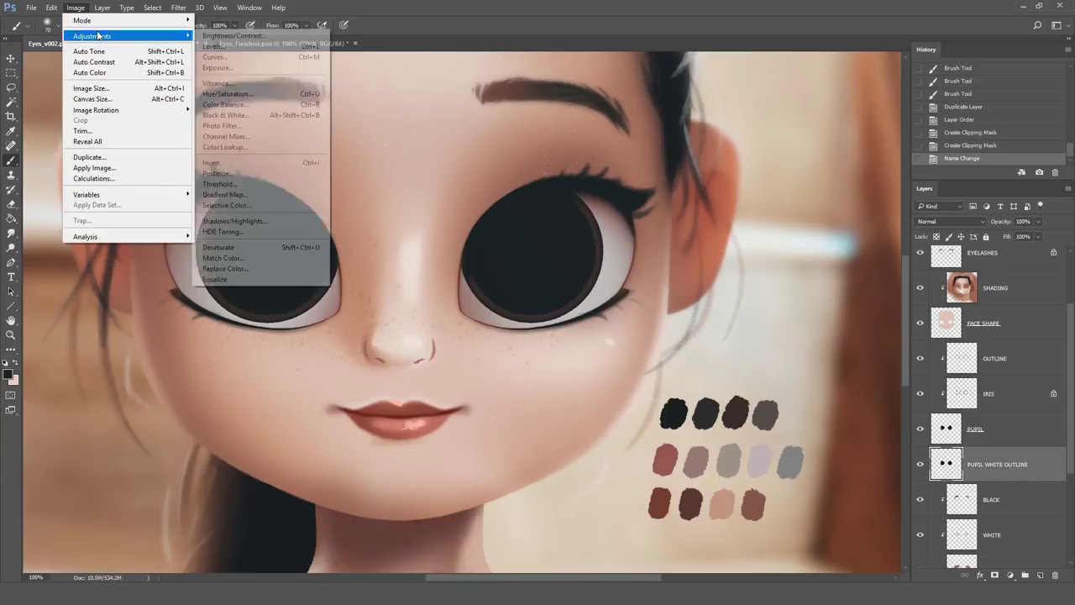
left_click(231, 94)
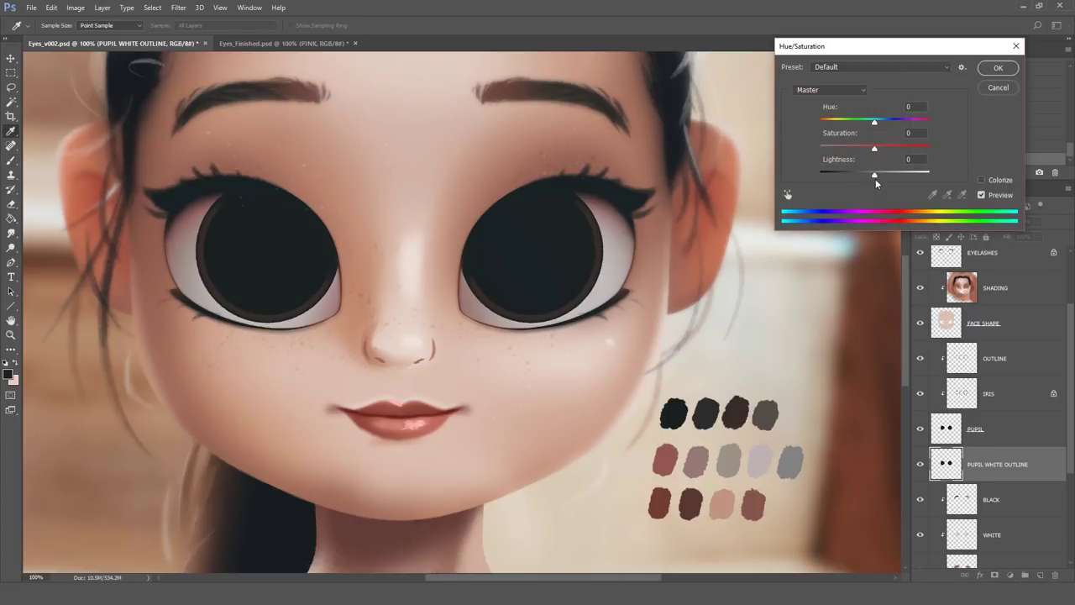
left_click_drag(874, 175, 957, 175)
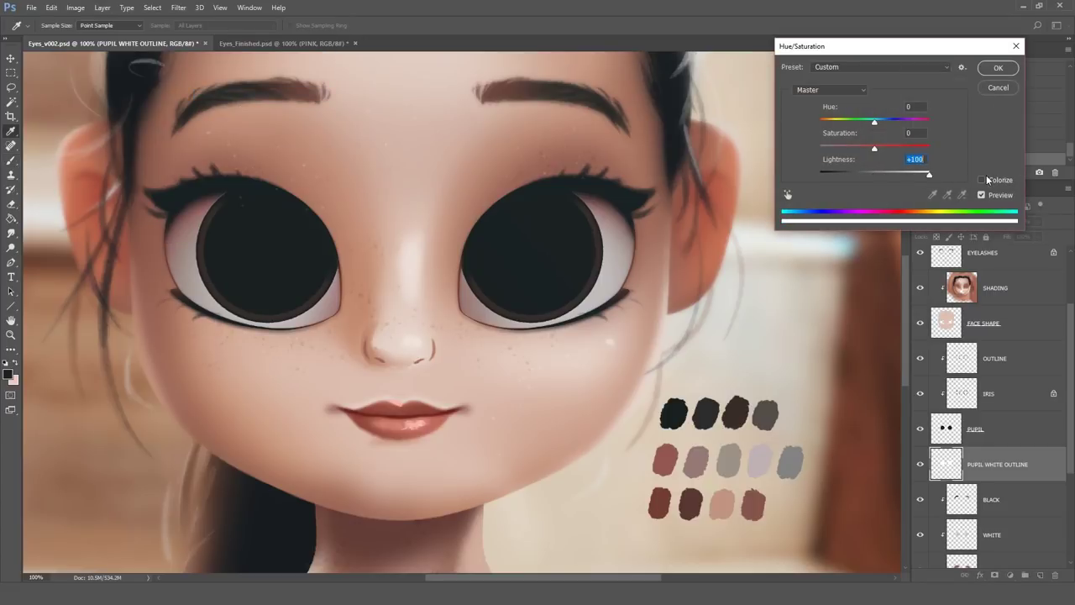
left_click(998, 68)
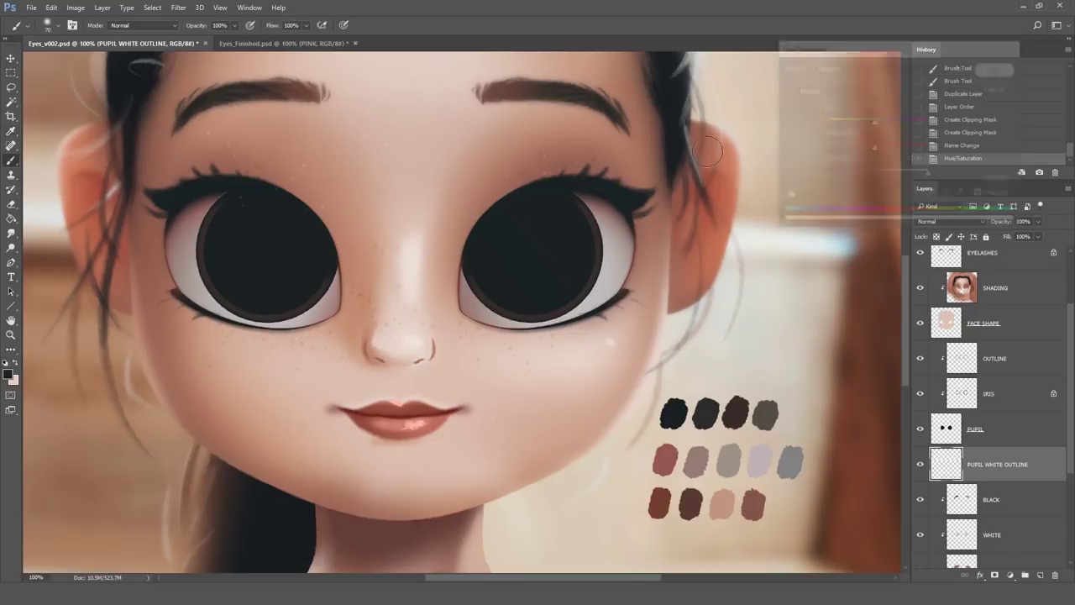
- Soften the PUPIL WHITE OUTLINE layer with a Gaussian Blur
left_click(11, 57)
mouse_move(594, 279)
left_mouse_down()
mouse_move(627, 288)
mouse_move(605, 264)
mouse_move(591, 300)
mouse_move(614, 275)
left_mouse_up()
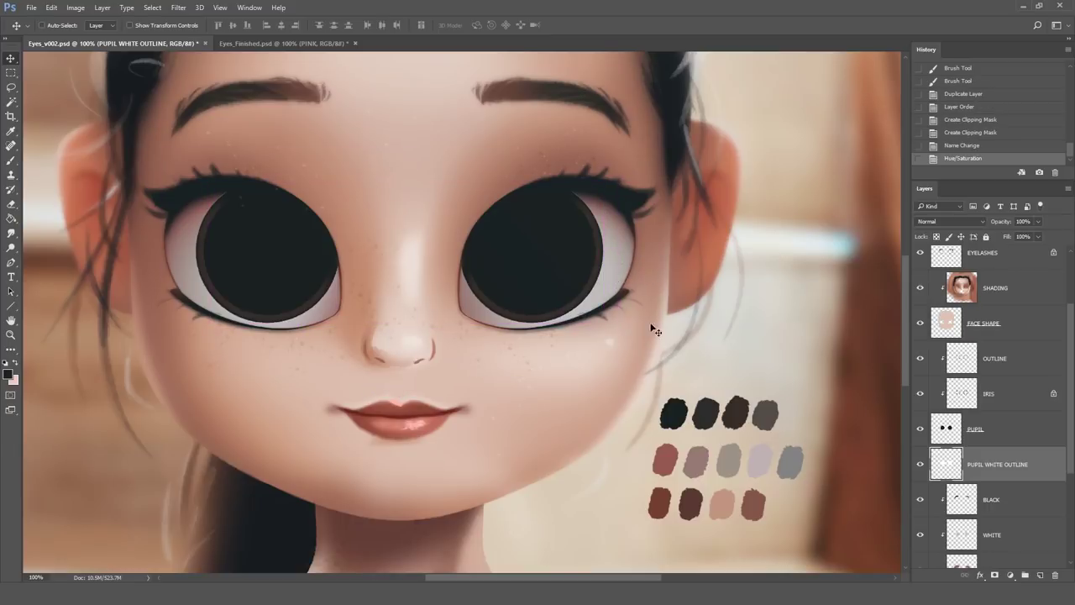
left_click(180, 10)
mouse_move(183, 132)
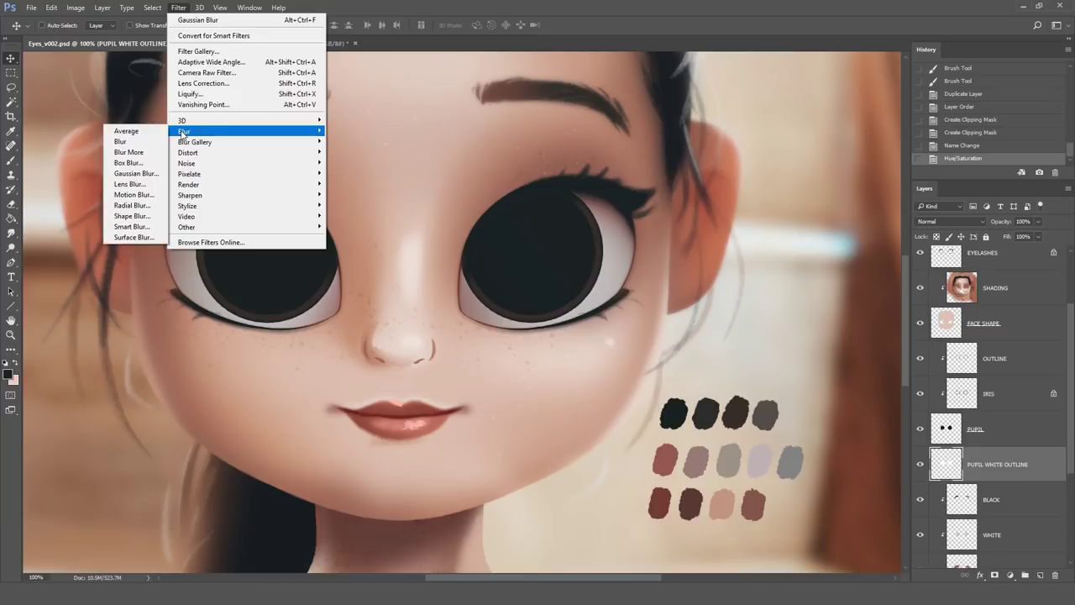
left_click(127, 176)
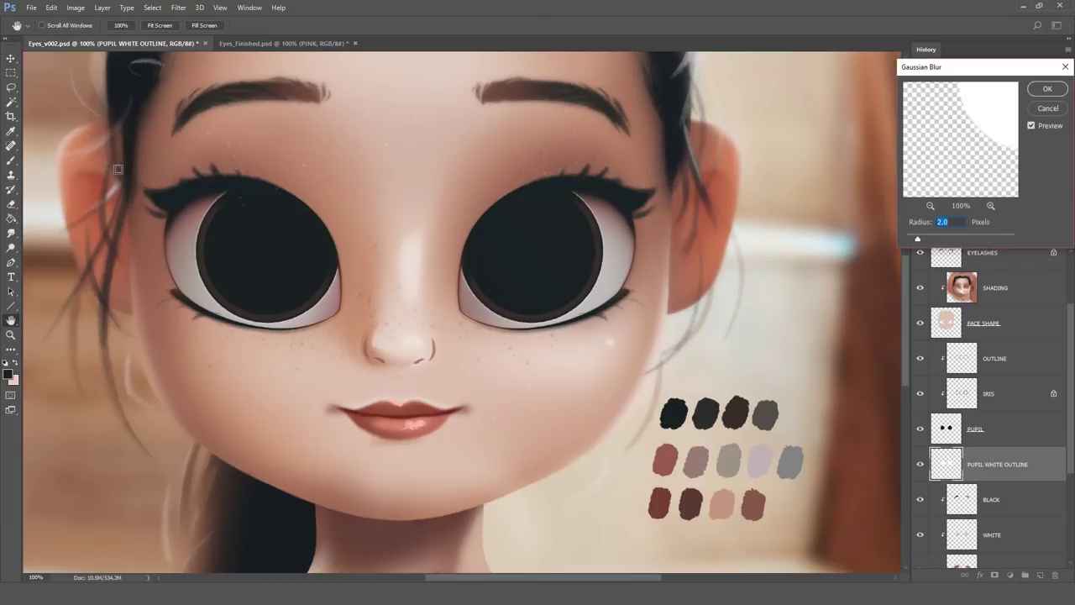
left_click_drag(938, 222, 917, 225)
key("shift+Up")
left_click(1044, 91)
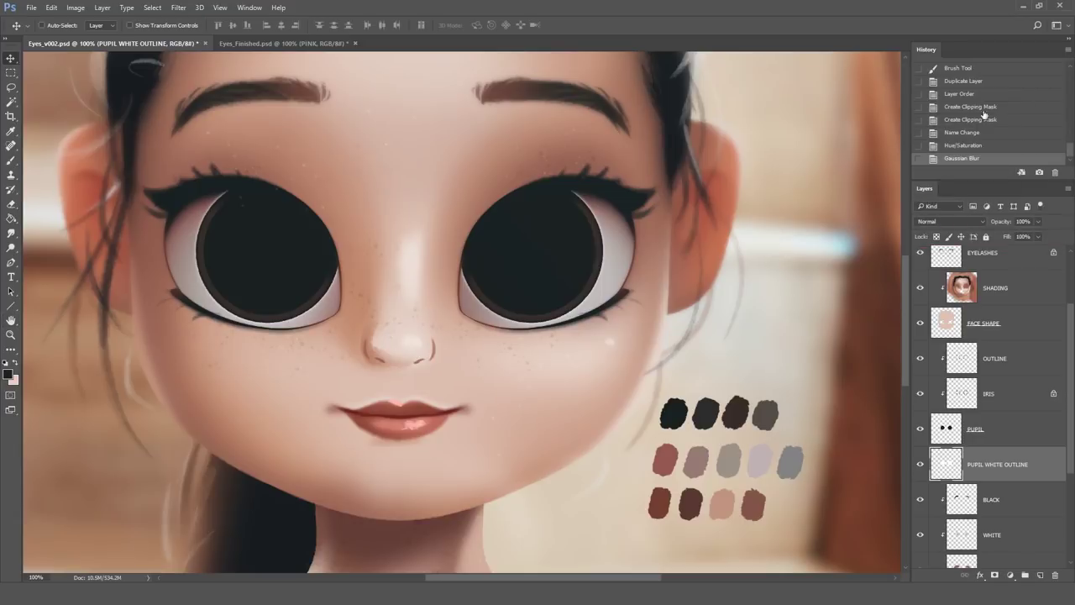
- Set the PUPIL WHITE OUTLINE layer's blend mode to Soft Light and compare the eyes with the layer hidden and shown
left_click(952, 220)
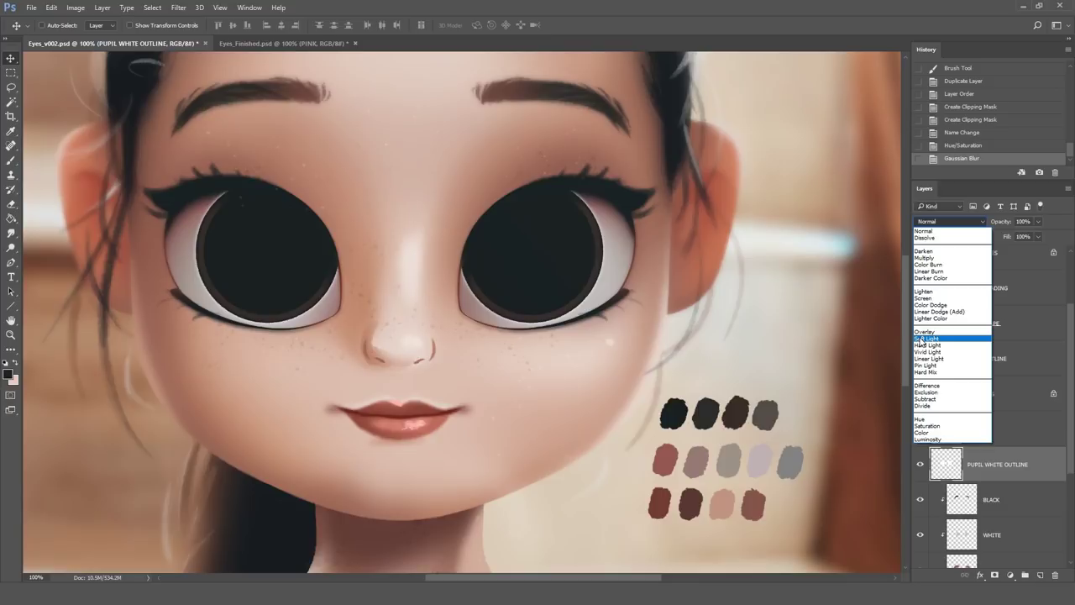
left_click(922, 340)
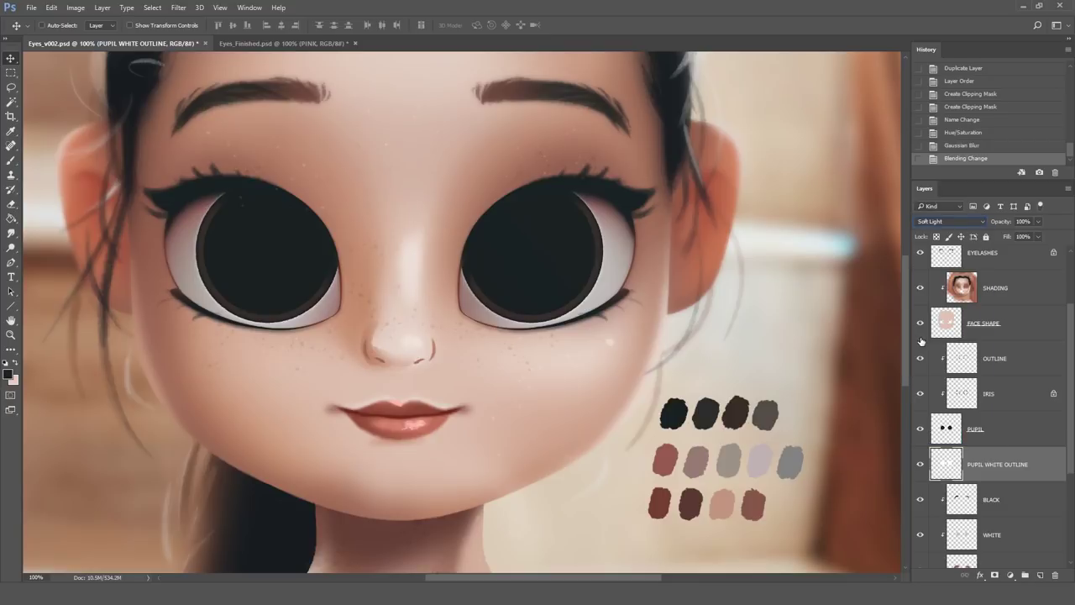
left_click(921, 467)
left_click(921, 467)
left_click(921, 467)
left_click(920, 467)
- On the IRIS layer, paint the lower rims of both irises in the palette's grey-brown with the textured brush at 70 px
left_click(1001, 396)
left_click(920, 394)
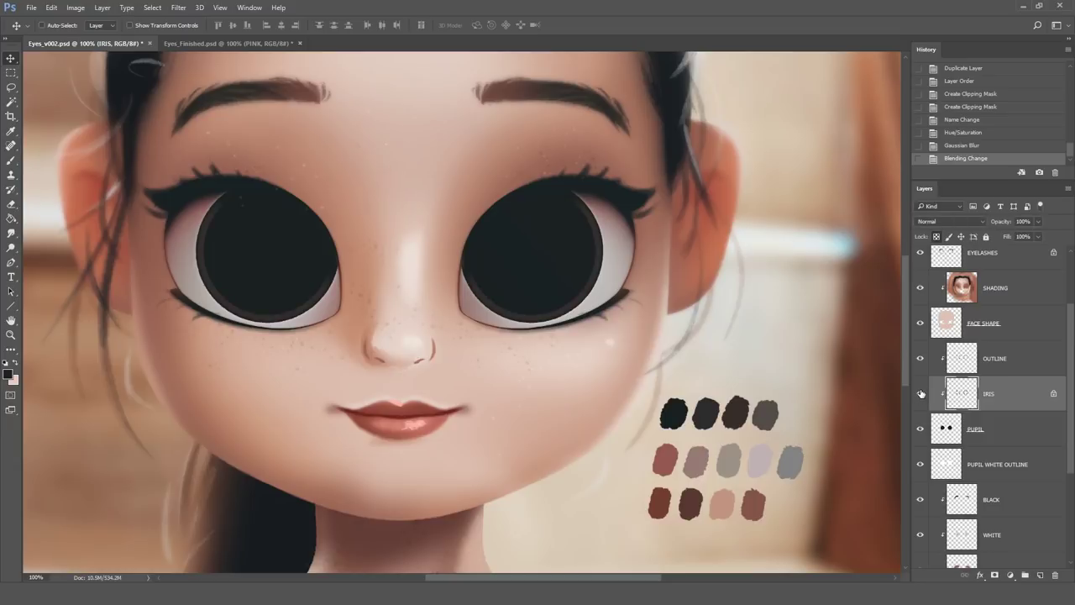
left_click(10, 160)
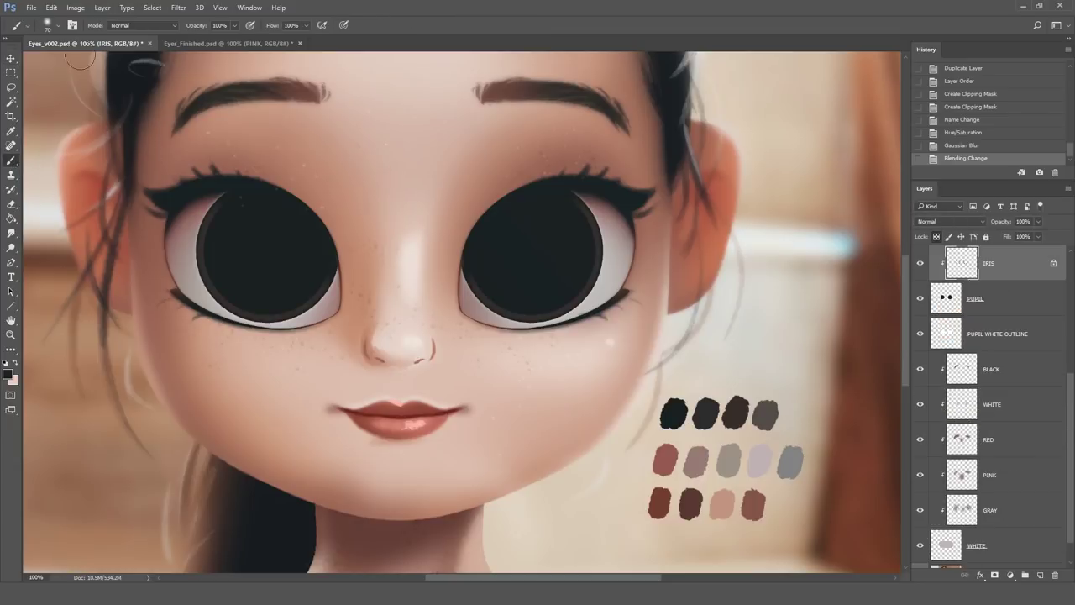
left_click(60, 26)
left_click(41, 131)
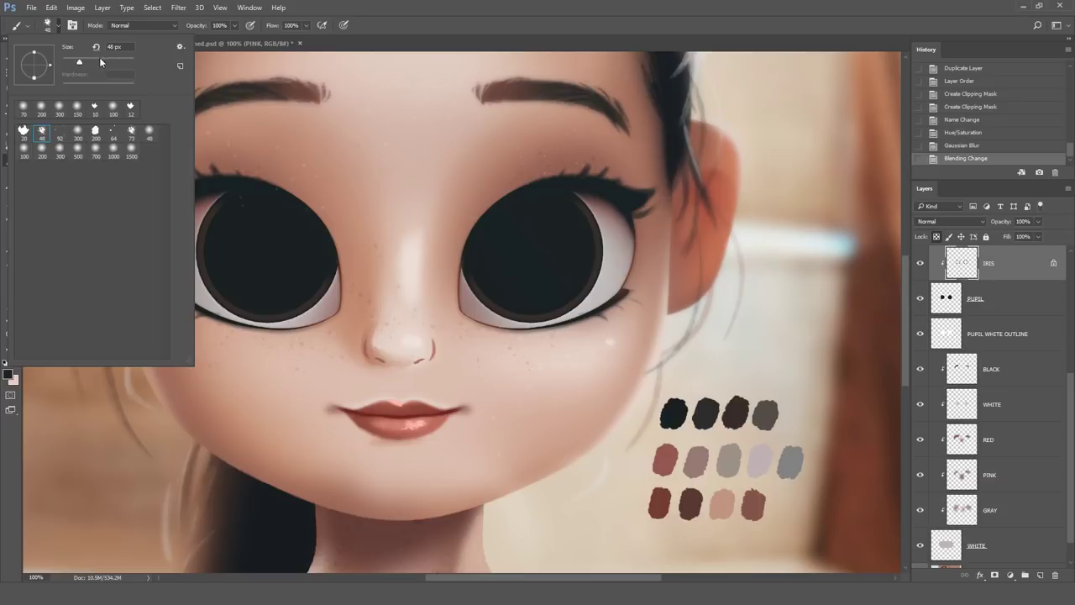
double_click(124, 46)
type("70")
key("Return")
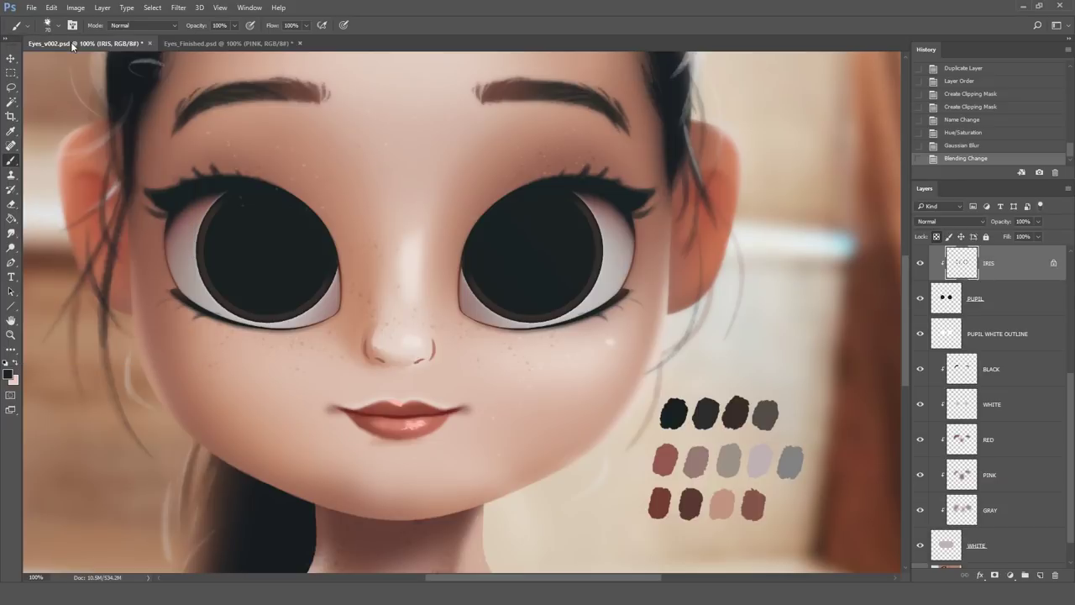
left_click(772, 411, "alt")
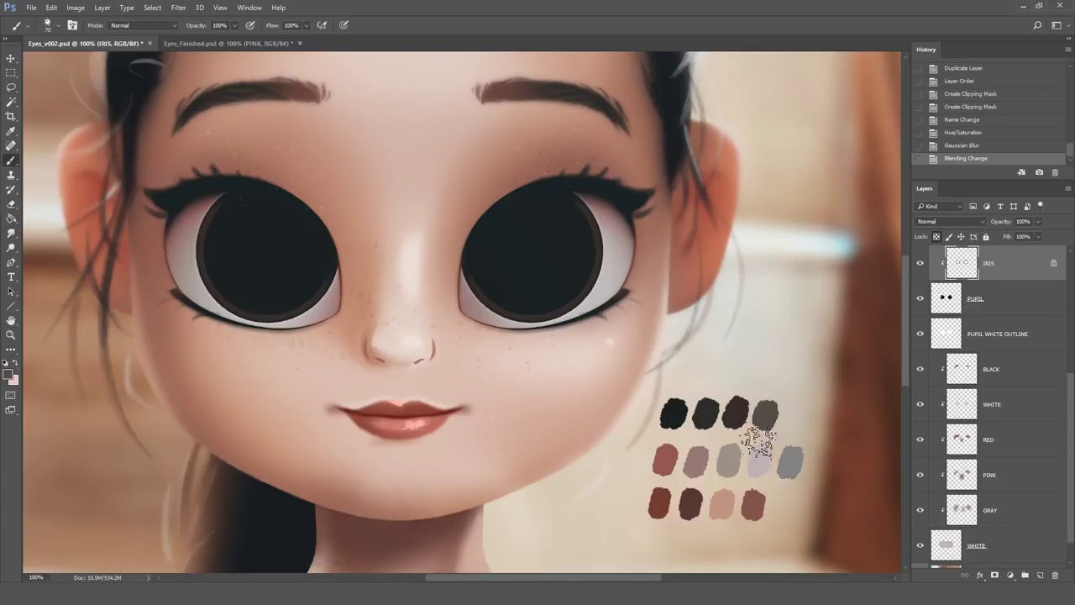
mouse_move(591, 255)
left_mouse_down()
mouse_move(552, 304)
mouse_move(578, 299)
mouse_move(583, 313)
left_mouse_up()
left_click_drag(324, 281, 289, 316)
left_click_drag(274, 317, 259, 315)
- Blend the iris rim shading on the IRIS layer with the soft round 100 px brush
left_click(51, 25)
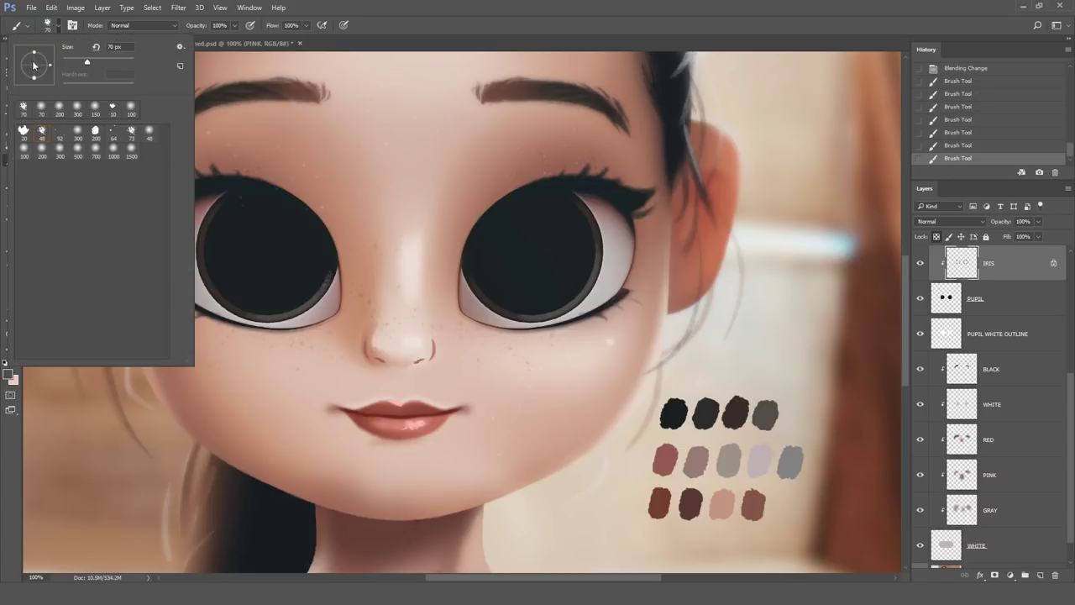
left_click(26, 151)
left_click(319, 242)
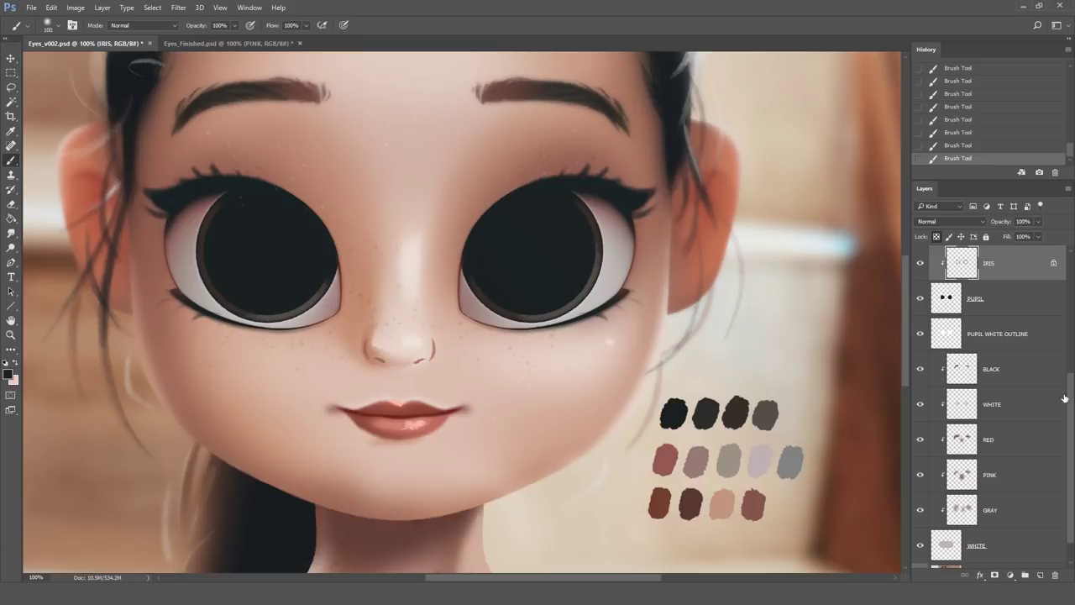
- Add a new clipped layer directly above SHADING and name it EYELIDS
scroll(1071, 460, "down", 1)
scroll(1061, 437, "up", 8)
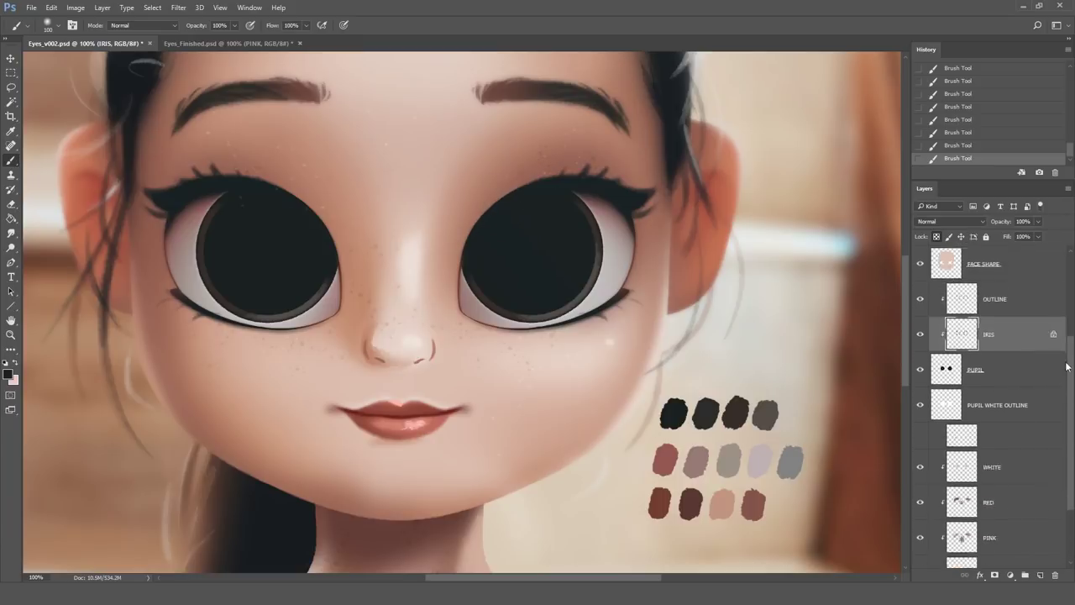
left_click(992, 383)
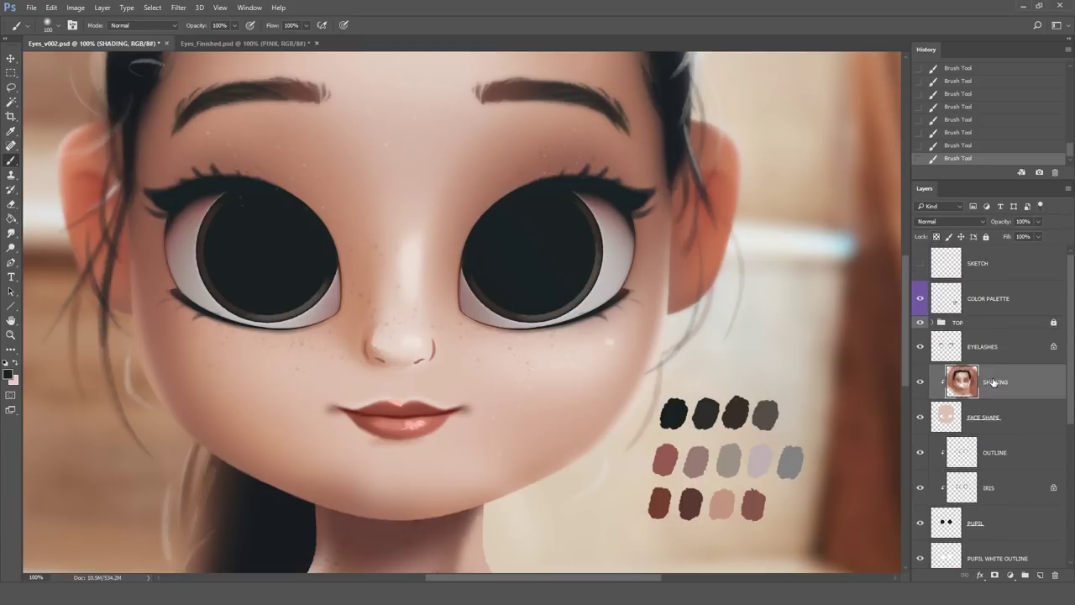
left_click(1041, 575)
double_click(986, 384)
type("EYELIDS")
key("Return")
mouse_move(994, 382)
left_mouse_down()
mouse_move(995, 432)
mouse_move(987, 380)
left_mouse_up()
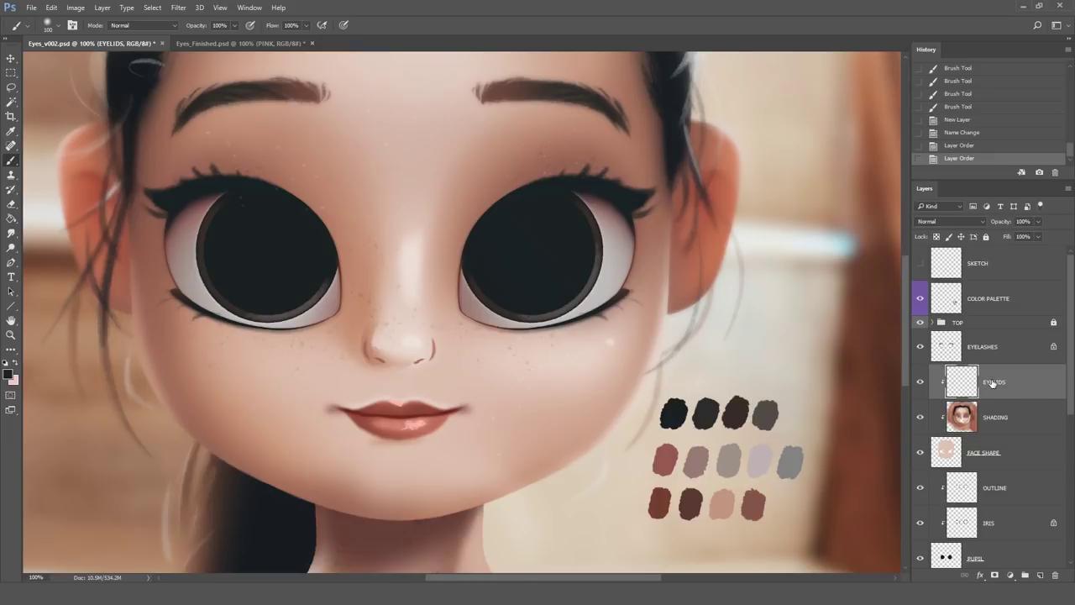
- Set the textured brush to 28 px and sample the dark brown swatch from the bottom row of the painted palette
left_click(58, 28)
left_click(41, 130)
left_click_drag(124, 47, 71, 42)
type("28")
key("Return")
left_click(691, 502, "alt")
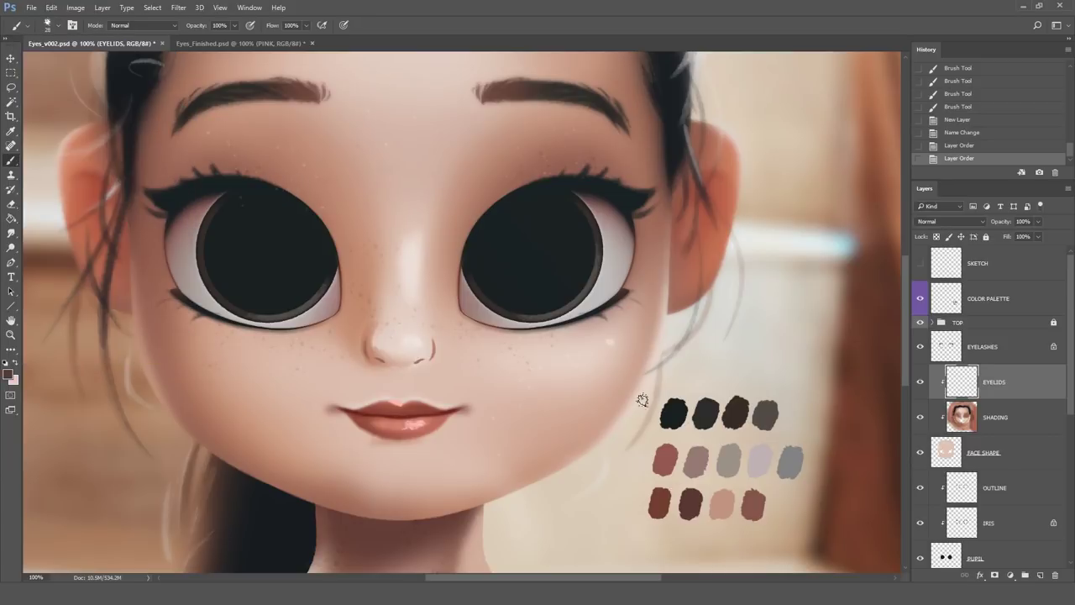
- Show the SKETCH layer and lower its opacity to about 46%
left_click(920, 263)
left_click(1000, 263)
left_click_drag(1038, 221, 1022, 236)
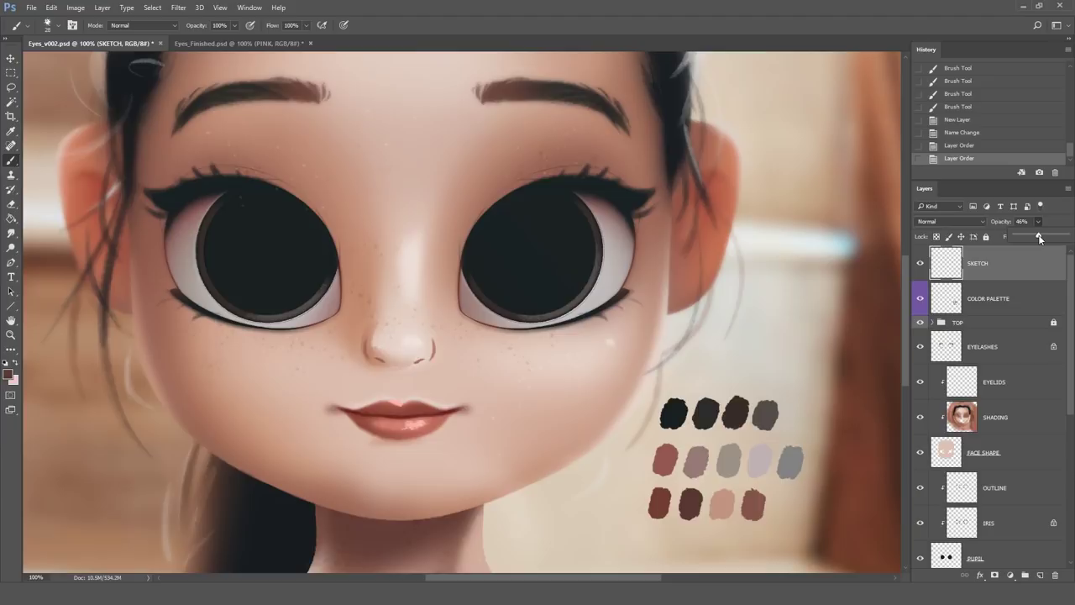
left_click_drag(1041, 240, 1038, 238)
- On the EYELIDS layer, paint a dark brown eyelid band along the upper edge of the left eye
left_click(999, 383)
mouse_move(176, 228)
left_mouse_down()
mouse_move(172, 244)
mouse_move(185, 206)
mouse_move(227, 175)
mouse_move(294, 194)
left_mouse_up()
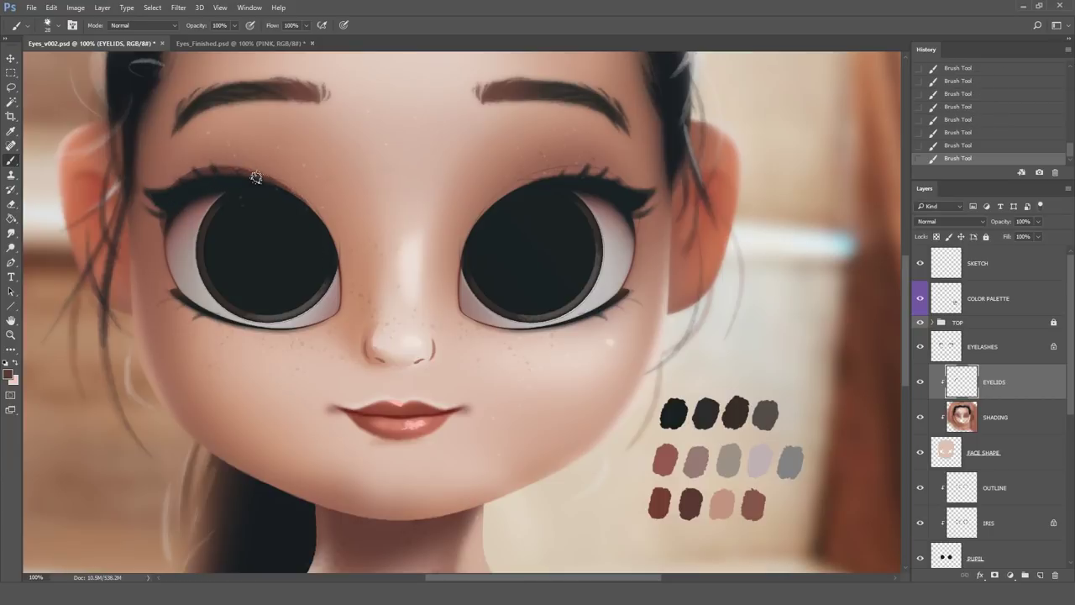
left_click_drag(259, 179, 318, 213)
- Duplicate the EYELIDS layer, flip the copy horizontally and align it above the right eye
left_click_drag(1001, 384, 1042, 576)
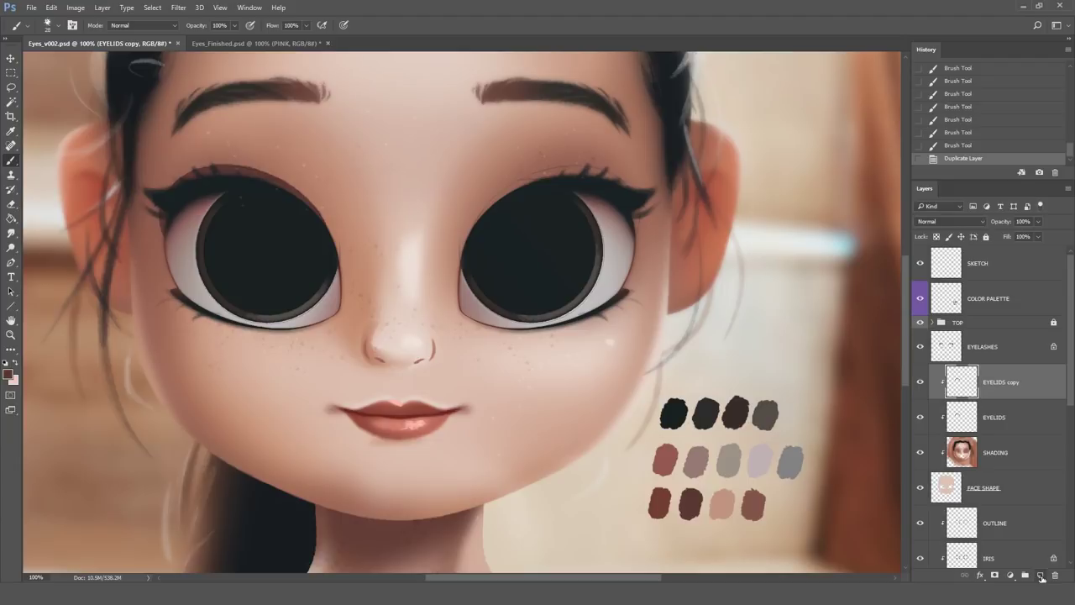
left_click(52, 7)
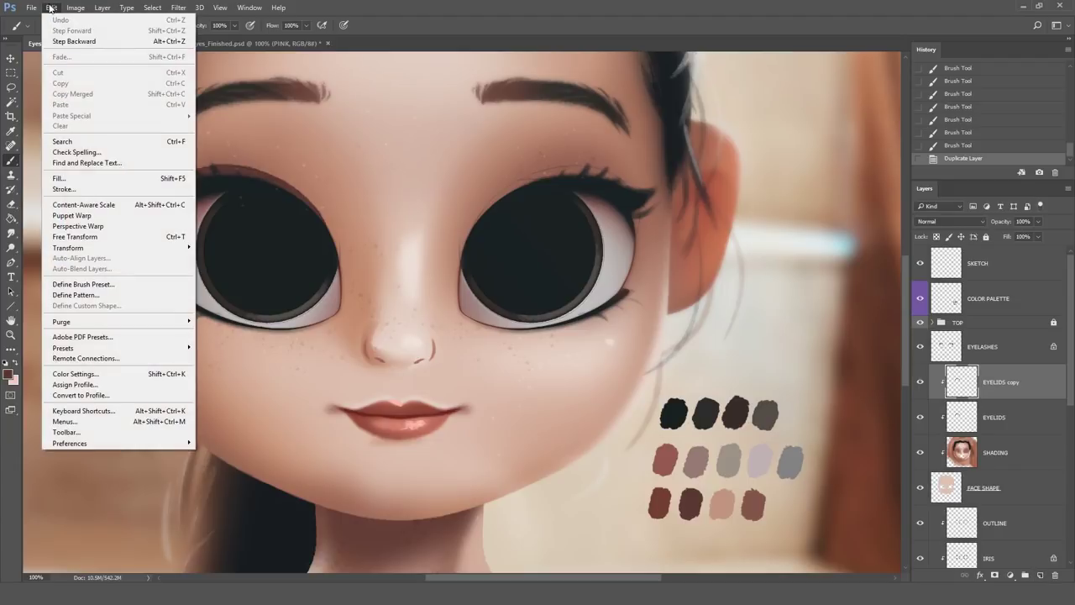
mouse_move(116, 250)
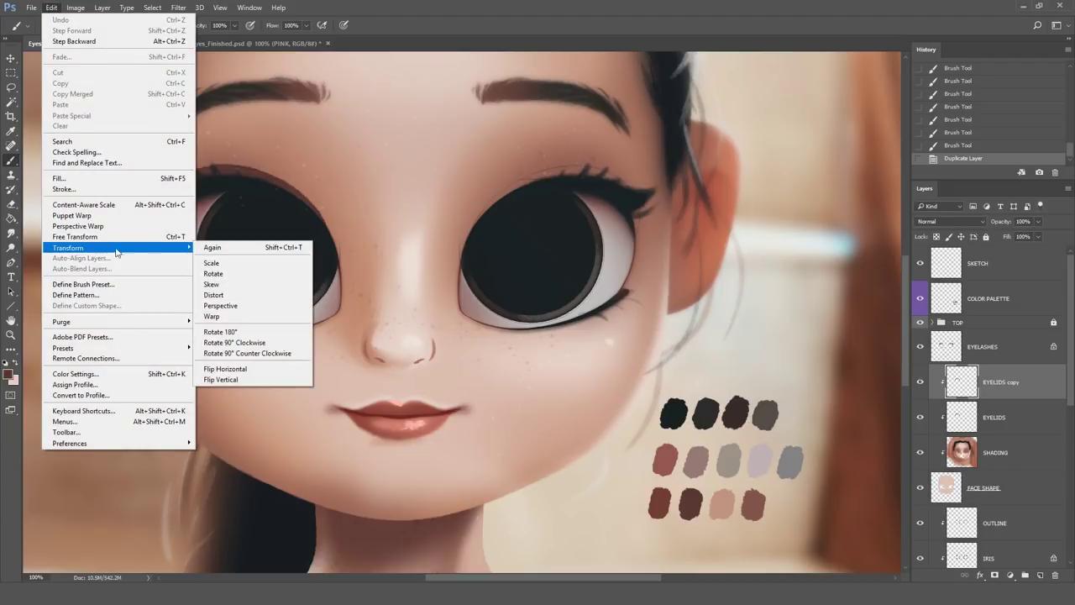
left_click(227, 369)
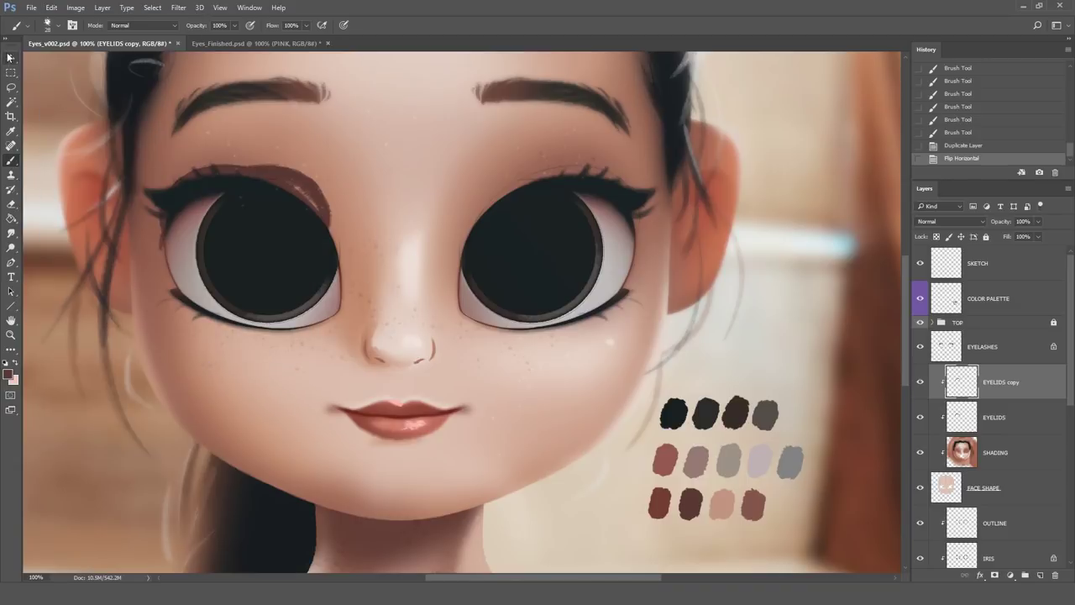
key("v")
left_click_drag(273, 276, 583, 271)
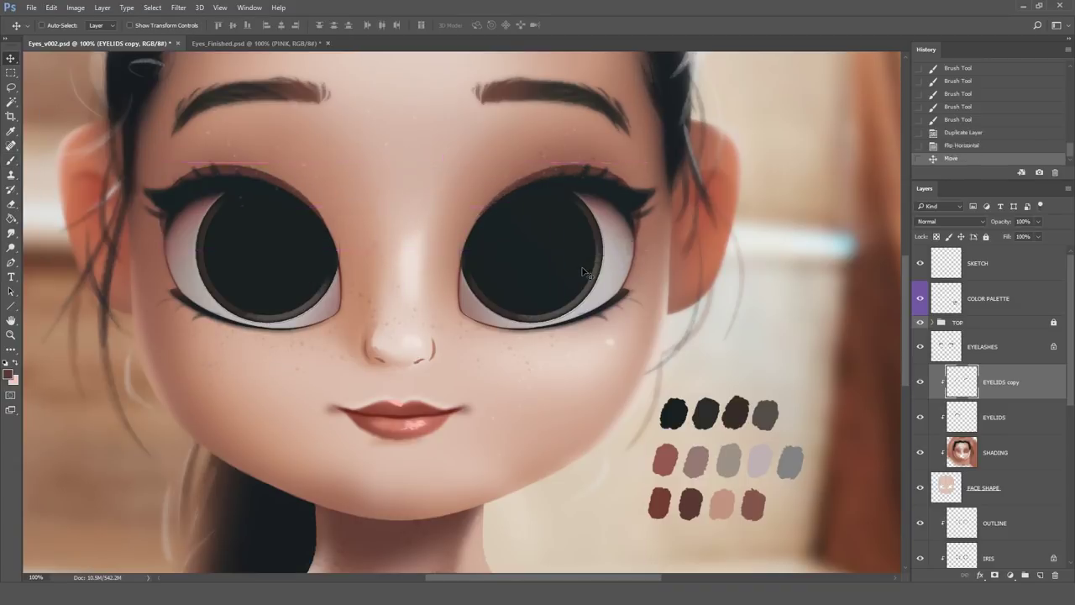
key("Left")
- Merge the EYELIDS layer with its copy and name the merged layer EYELIDS
left_click(994, 416, "shift")
right_click(997, 417)
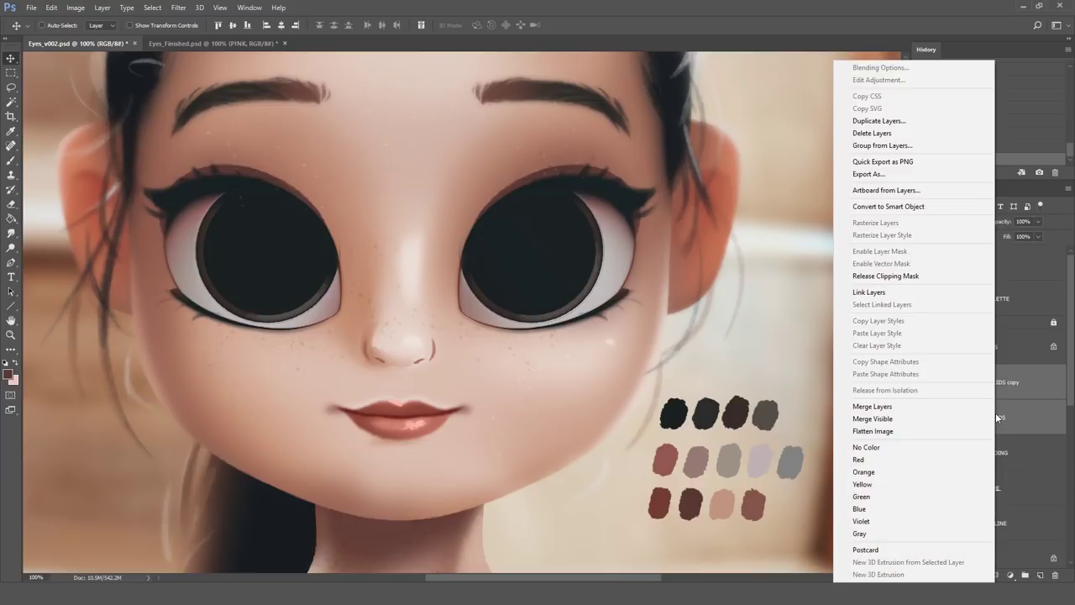
left_click(882, 409)
double_click(1010, 383)
left_click_drag(1006, 382, 1028, 383)
key("BackSpace")
key("Return")
- Check the eyelids with their layer hidden and shown, then hide SKETCH and lock the EYELIDS layer's transparent pixels
left_click(920, 382)
left_click(920, 382)
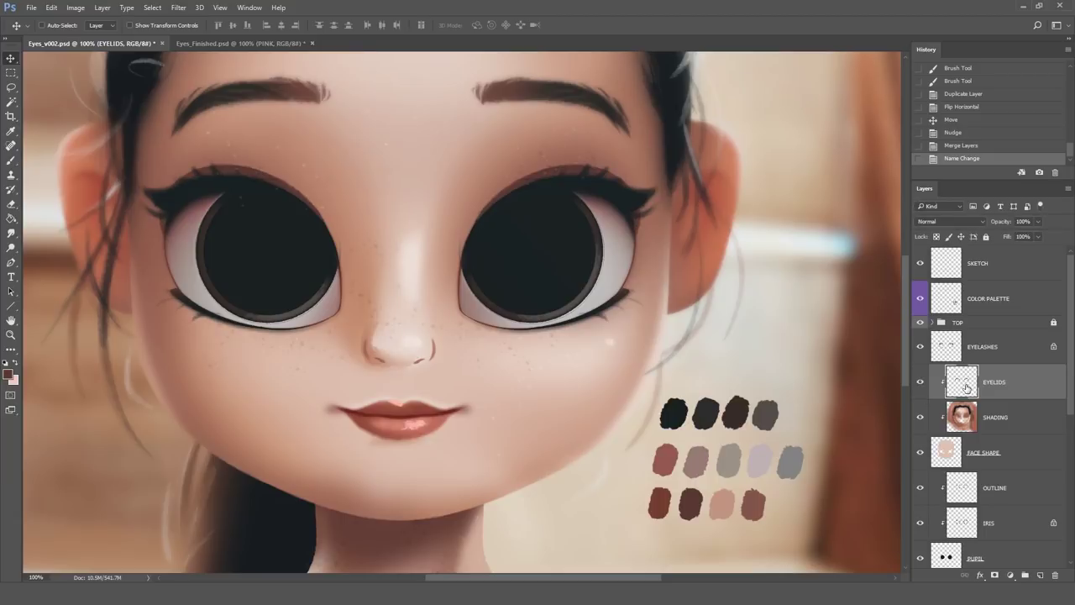
left_click(921, 264)
left_click(937, 237)
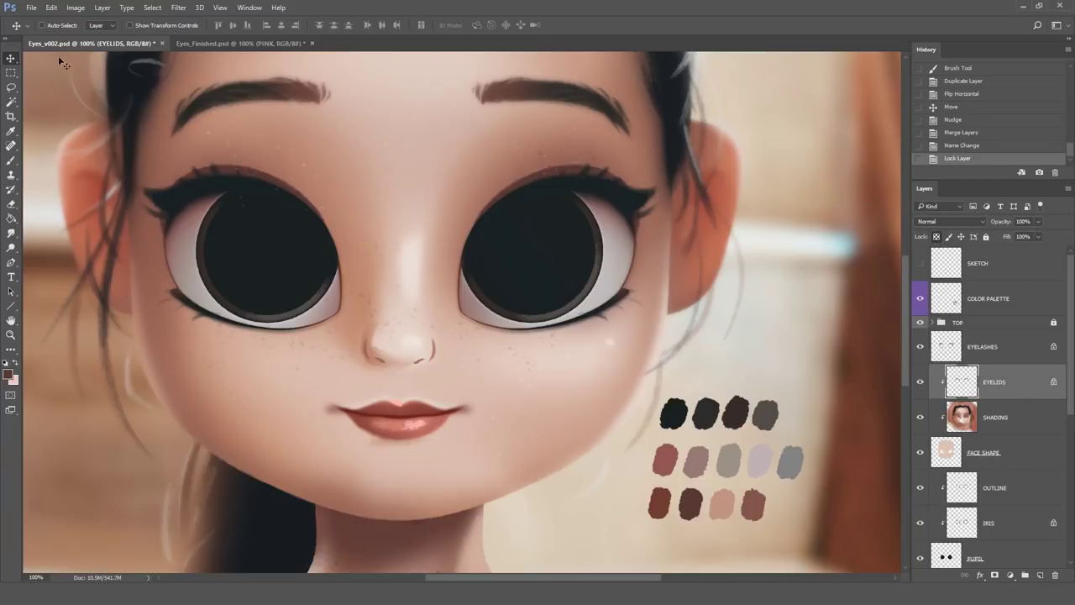
- Lighten the inner parts of both eyelids with the palette's peach colour, using the soft round 300 px brush
left_click(11, 160)
left_click(53, 25)
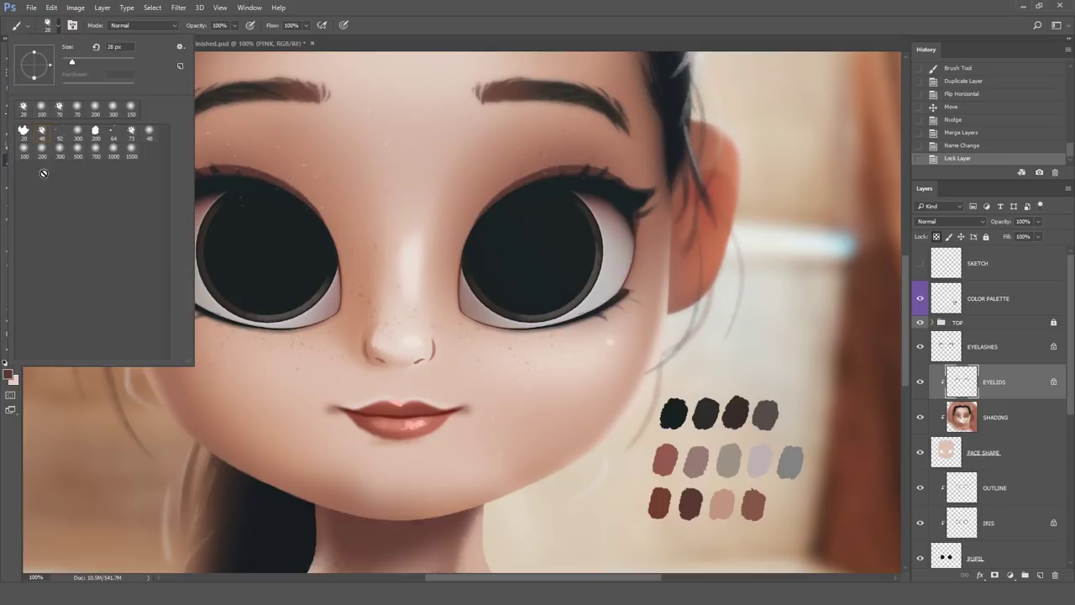
left_click(59, 150)
left_click(431, 24)
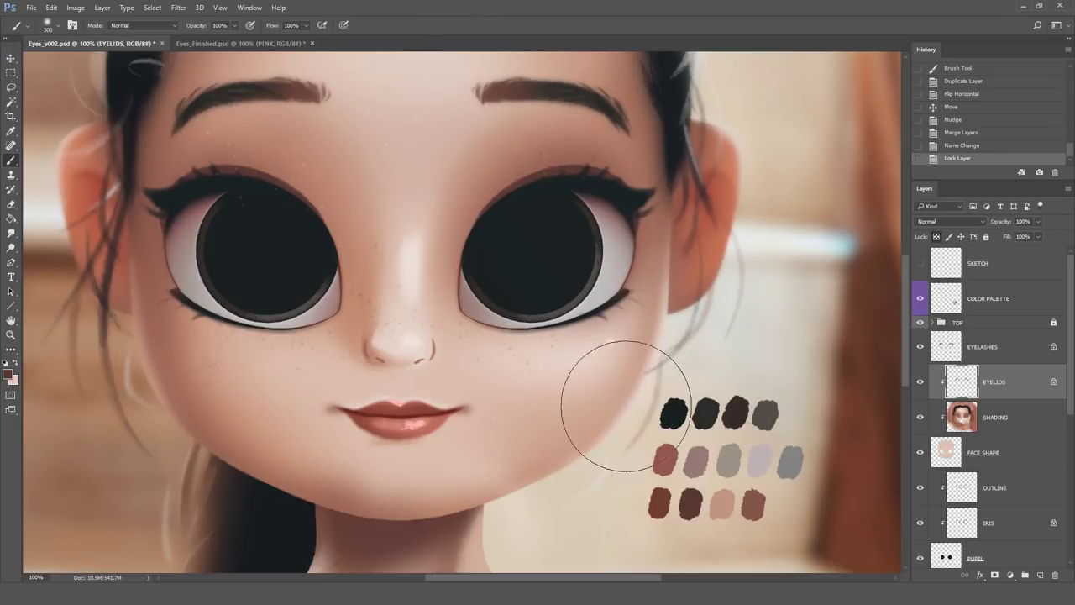
left_click(724, 502, "alt")
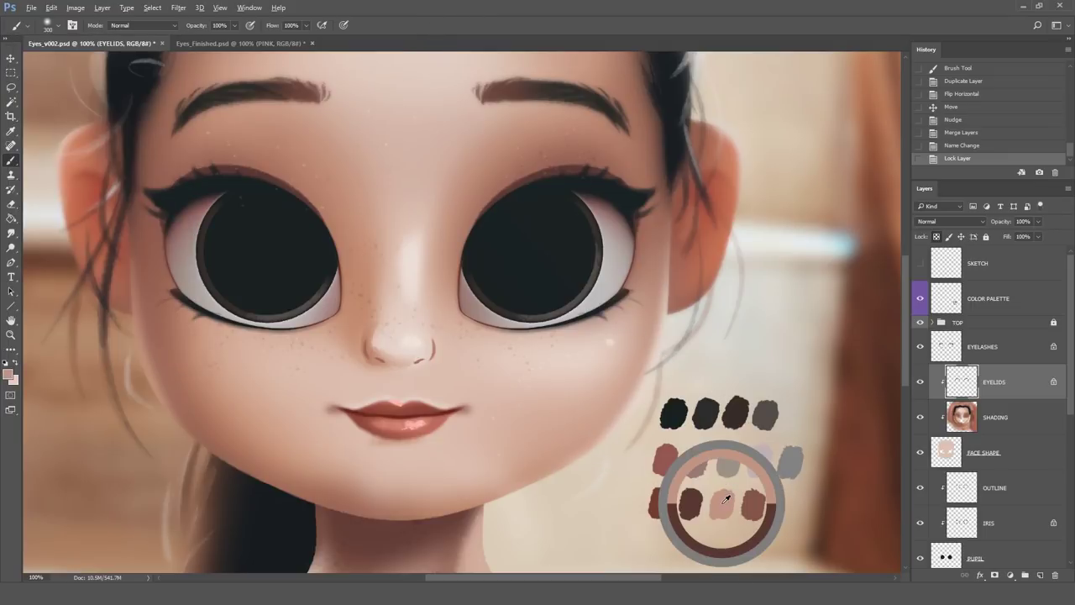
mouse_move(509, 194)
left_mouse_down()
mouse_move(509, 207)
mouse_move(506, 183)
mouse_move(509, 204)
mouse_move(470, 239)
left_mouse_up()
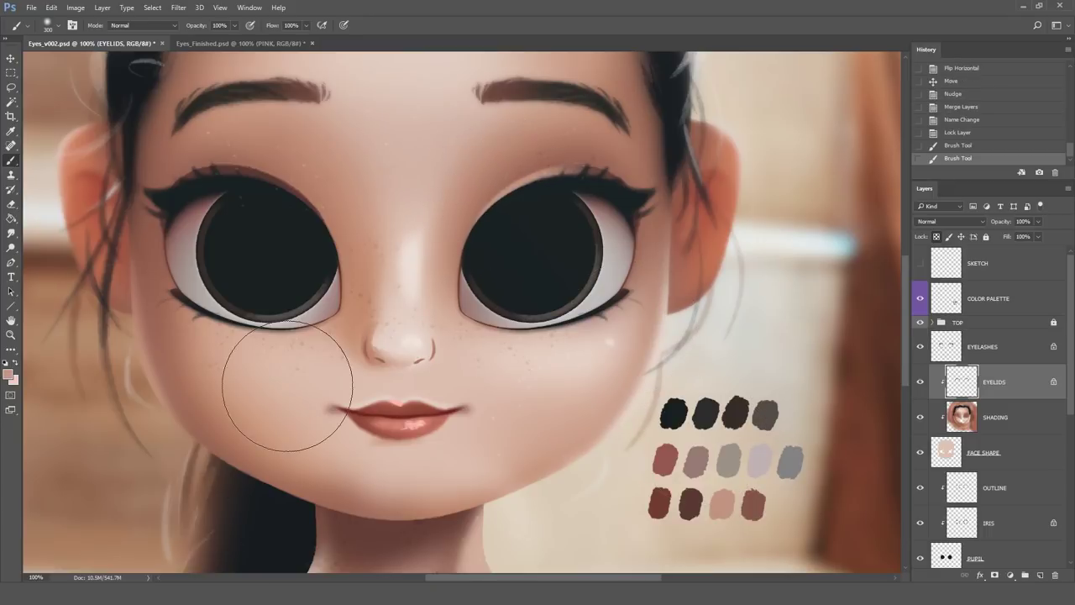
left_click(318, 202)
left_click(465, 202)
left_click(476, 214)
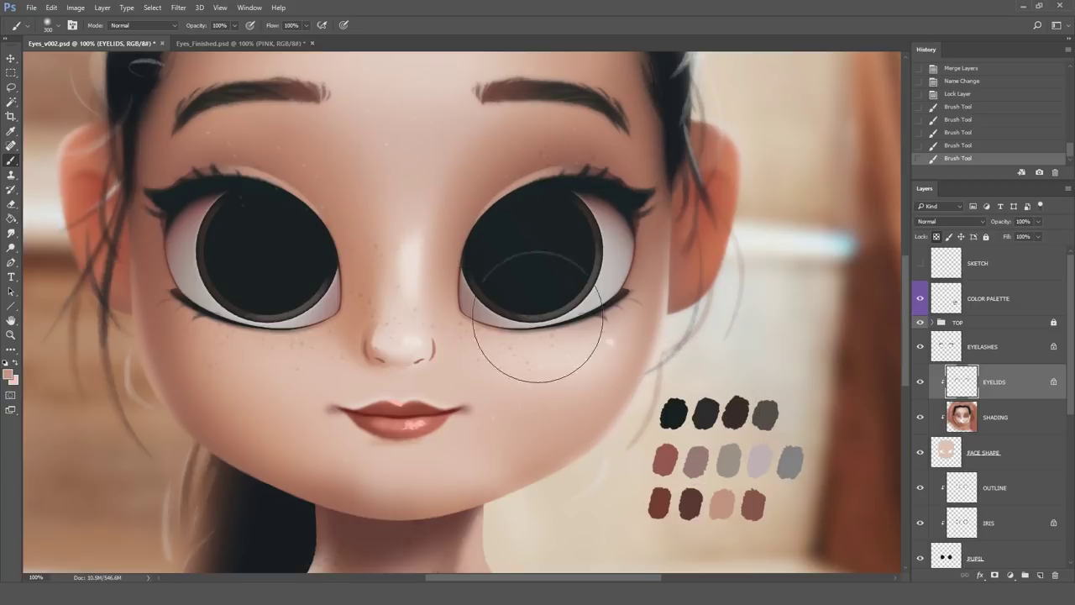
- Set a soft round brush to 52 px and add a new layer named EYESHADOWS above SHADING
left_click(60, 24)
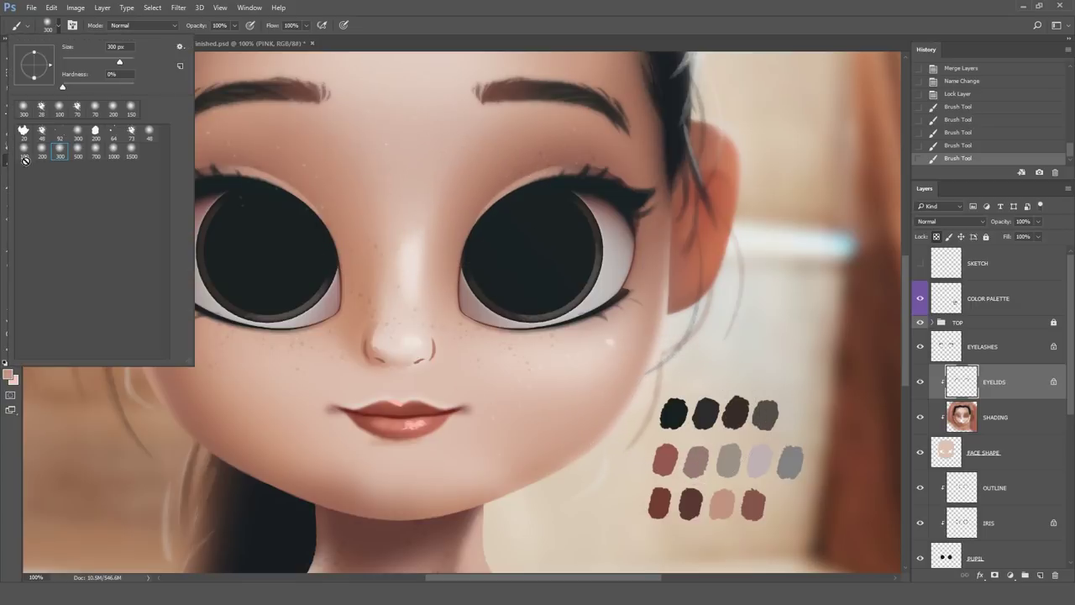
left_click(148, 132)
type("52")
key("Return")
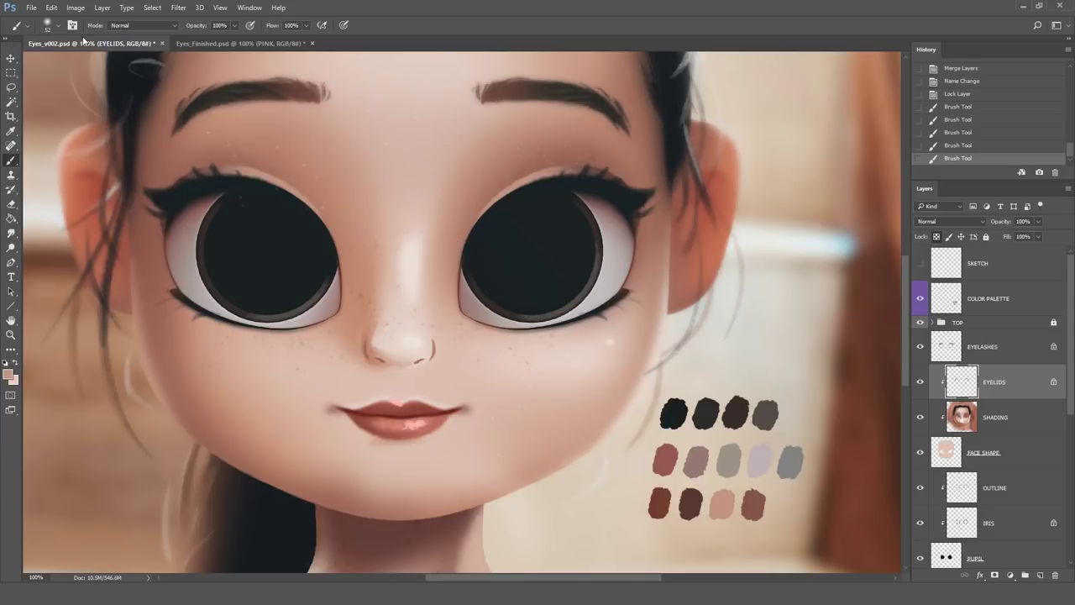
left_click(988, 416)
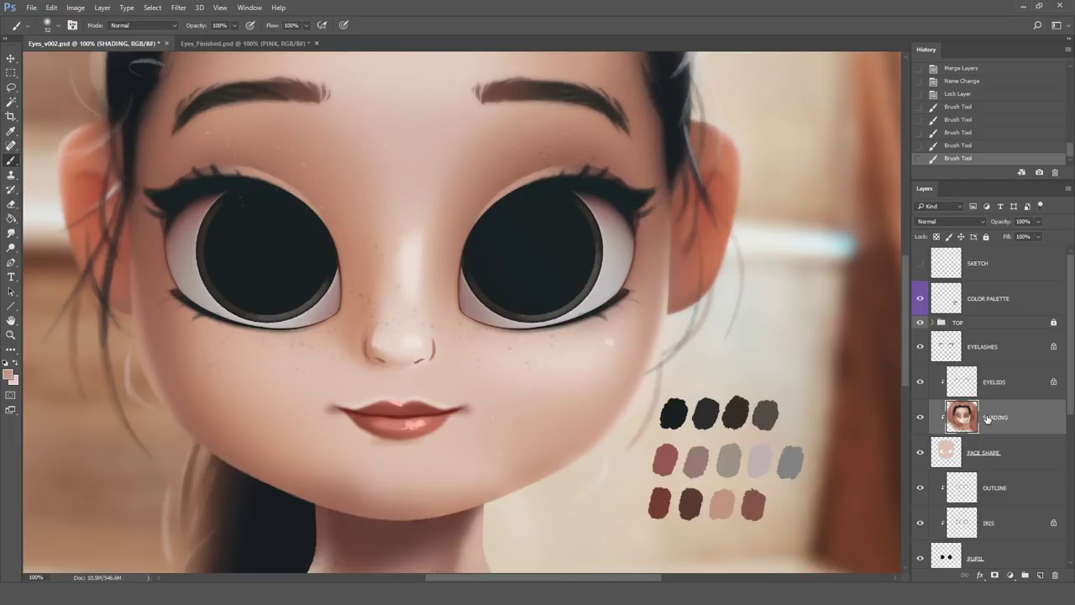
left_click(1040, 576)
double_click(996, 418)
type("EYESHADOWS")
key("Return")
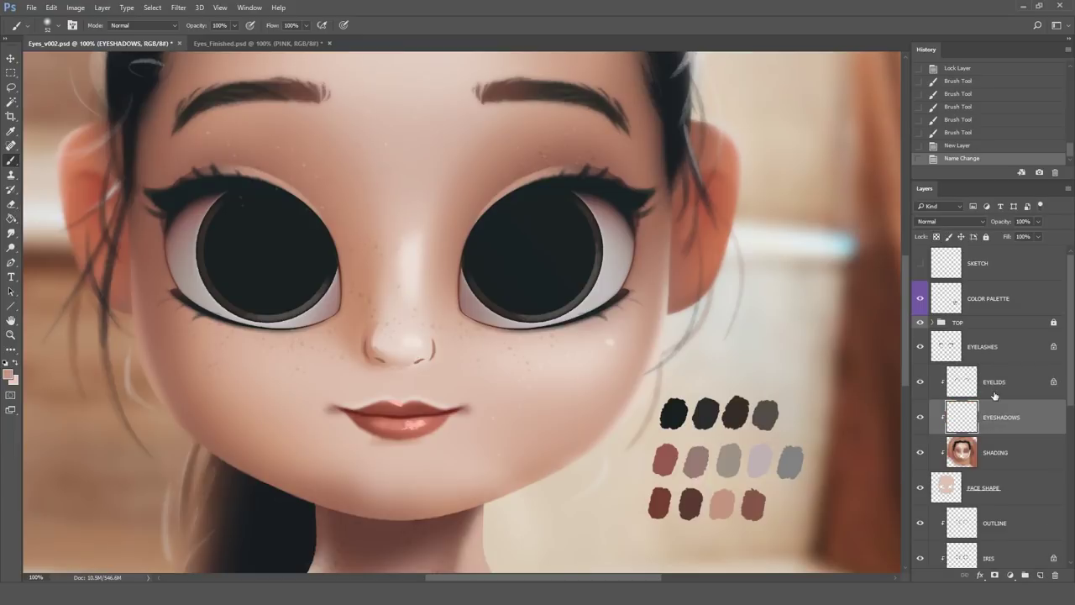
- Paint soft shadow around the right eye on the EYESHADOWS layer with the reddish-brown swatch from the palette's bottom row
left_click(756, 504, "alt")
mouse_move(475, 307)
left_mouse_down()
mouse_move(532, 190)
mouse_move(529, 208)
mouse_move(541, 215)
left_mouse_up()
mouse_move(586, 168)
left_mouse_down()
mouse_move(642, 228)
mouse_move(612, 267)
left_mouse_up()
mouse_move(600, 189)
left_mouse_down()
mouse_move(628, 226)
mouse_move(613, 304)
left_mouse_up()
left_click_drag(631, 259, 569, 321)
- Paint matching soft shadow around the left eye and compare the face with the EYESHADOWS layer hidden and shown
scroll(991, 403, "down", 3)
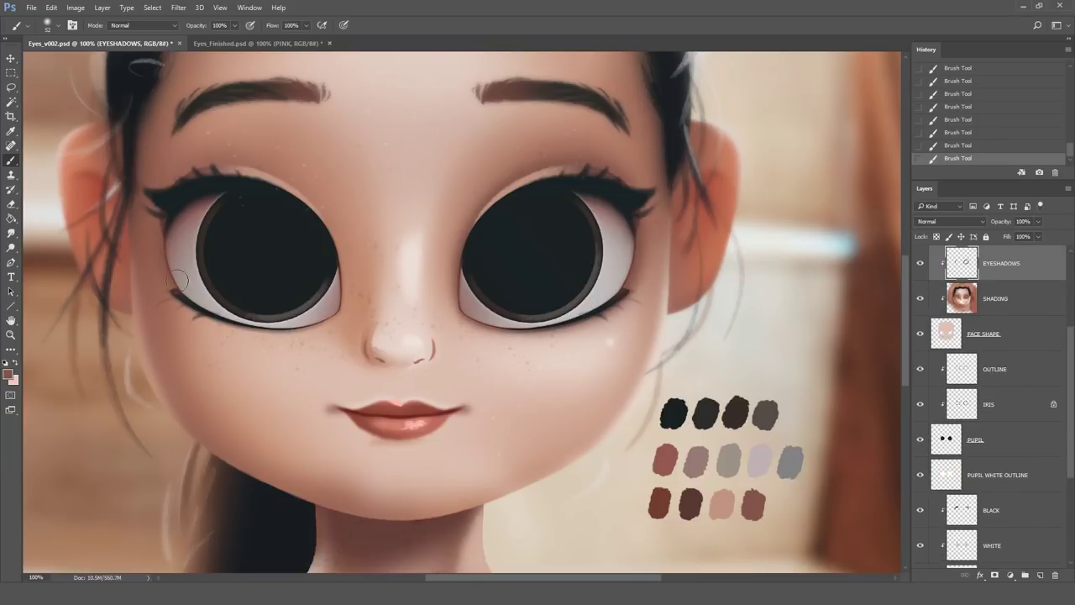
left_click_drag(180, 181, 245, 199)
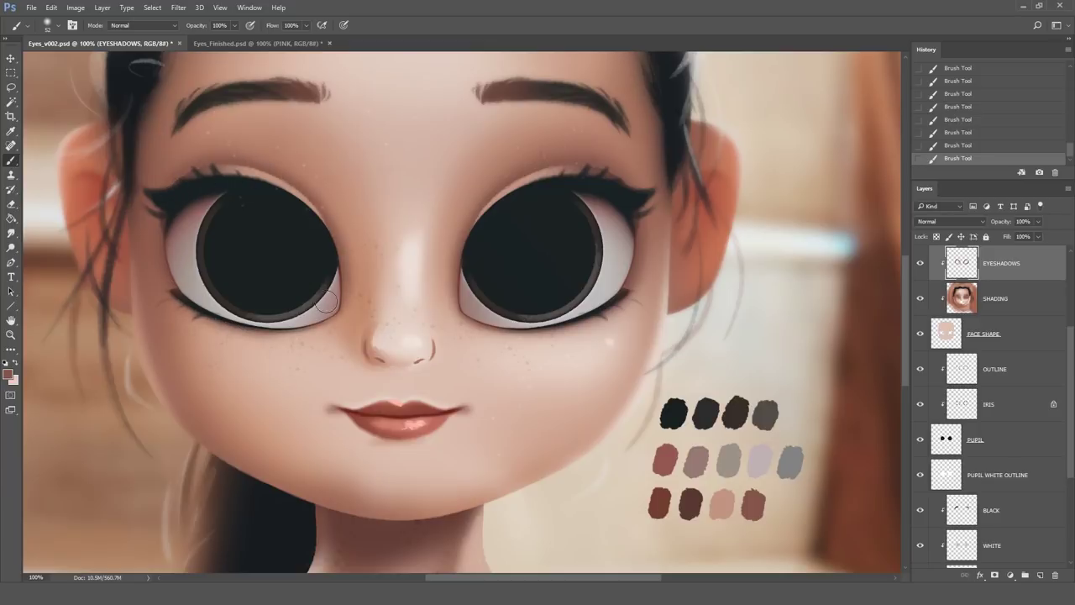
left_click(920, 263)
left_click(920, 263)
scroll(1044, 364, "up", 2)
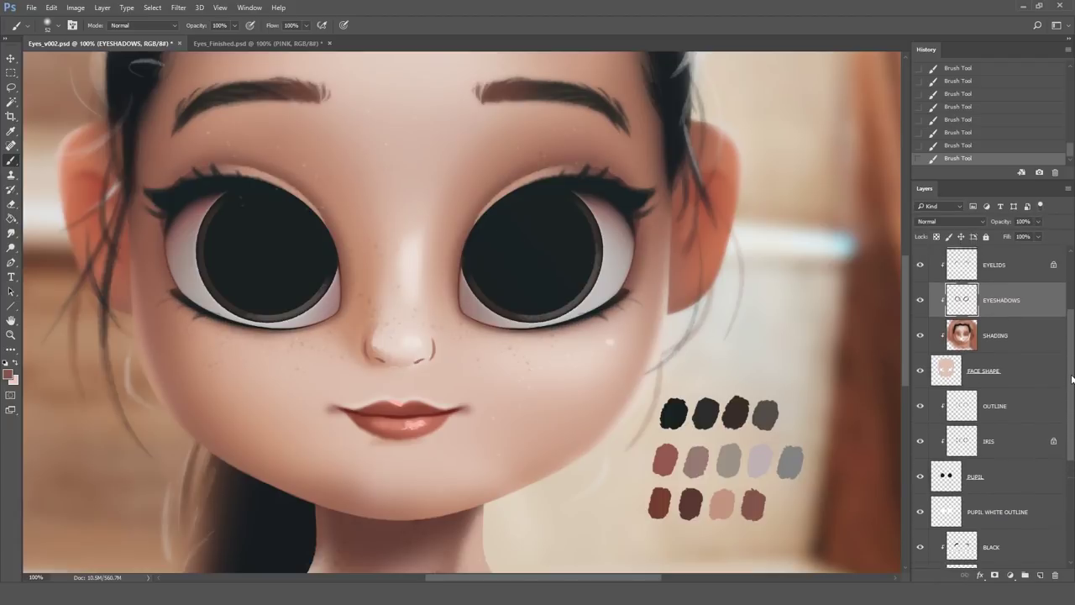
- Add a new layer named BIG SPECULAR above the OUTLINE layer
left_click(998, 422)
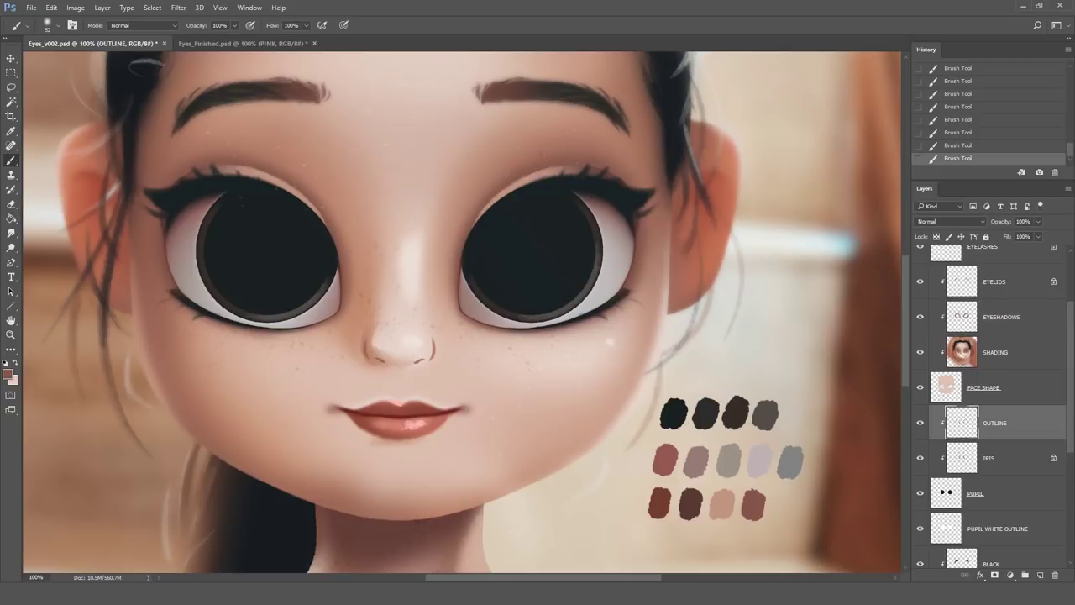
left_click(1040, 576)
double_click(981, 424)
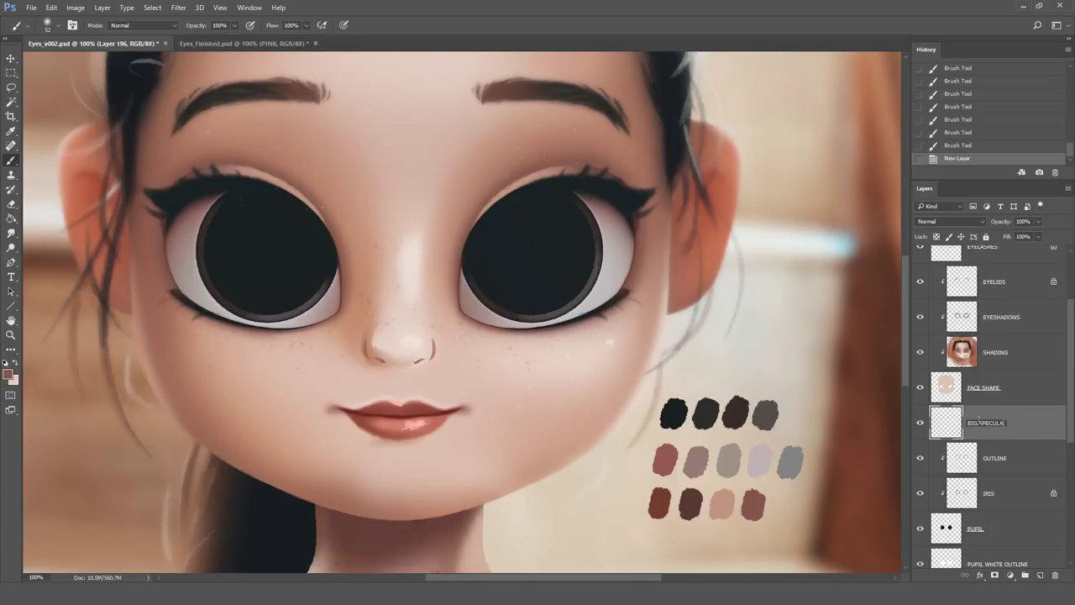
type("BIG SPECULAR")
key("Return")
scroll(992, 403, "down", 1)
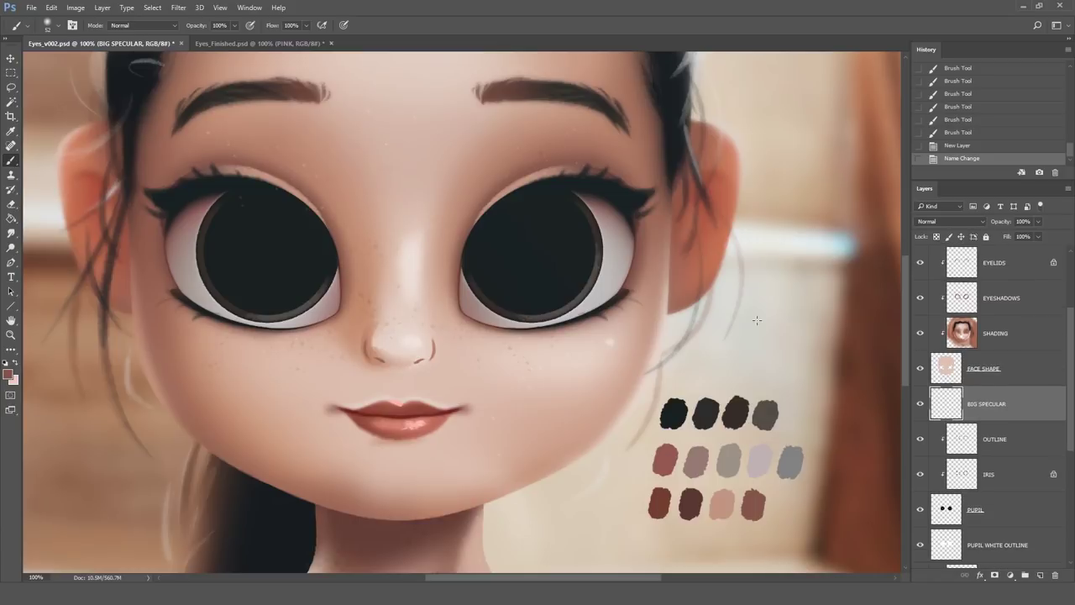
- Paint a highlight at the upper outer edge of the right pupil with the grey-blue swatch, using the textured brush at 32 px
left_click(56, 26)
left_click(41, 132)
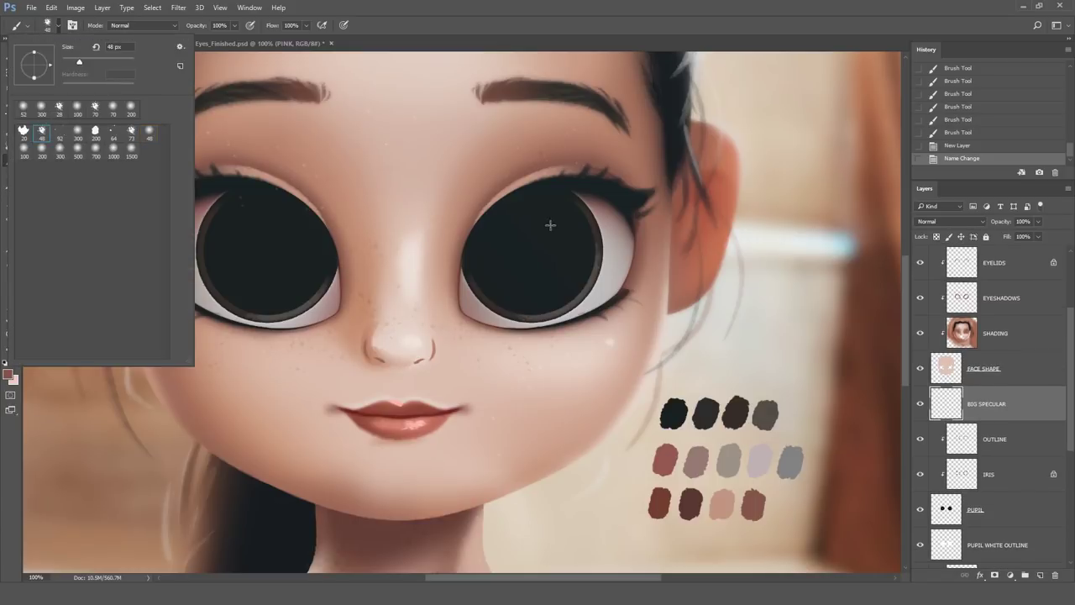
type("32")
key("Return")
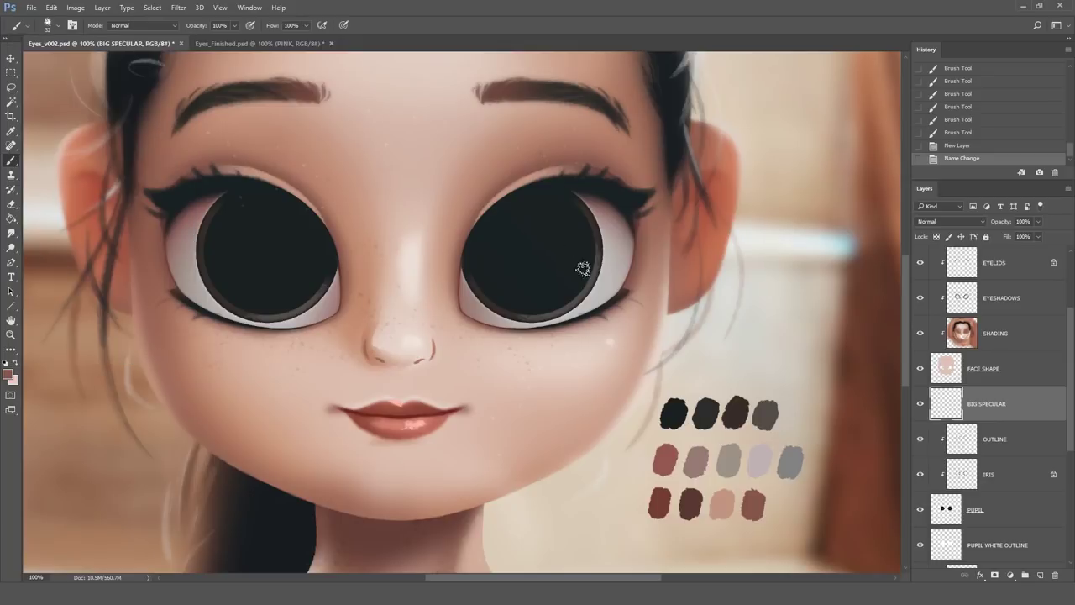
left_click(797, 461, "alt")
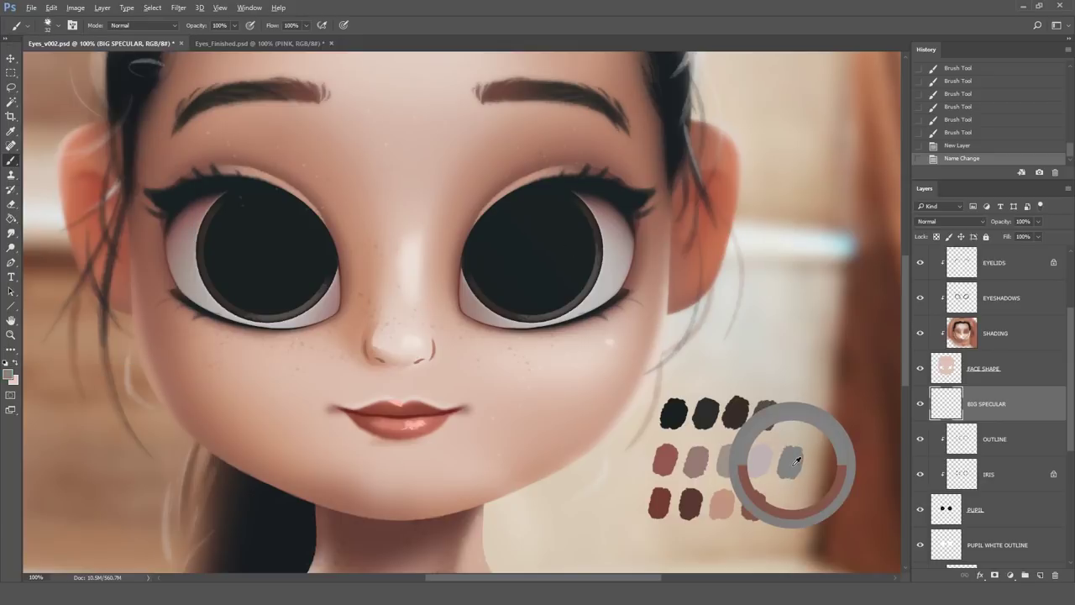
left_click_drag(565, 200, 583, 210)
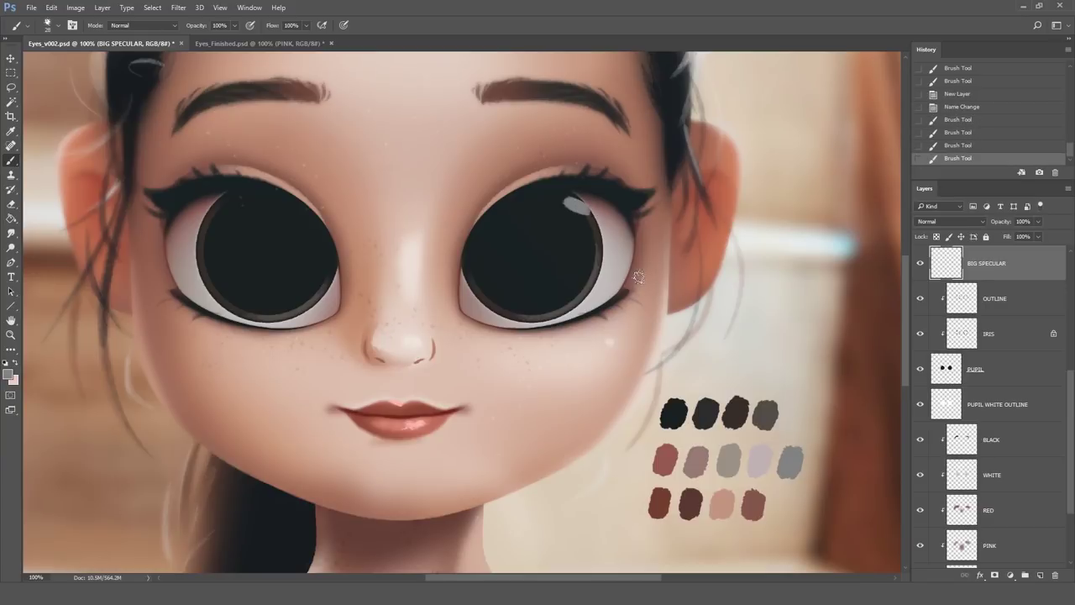
- Soften the lower outer part of the right pupil's highlight with a soft round eraser at 77 px
left_click(11, 204)
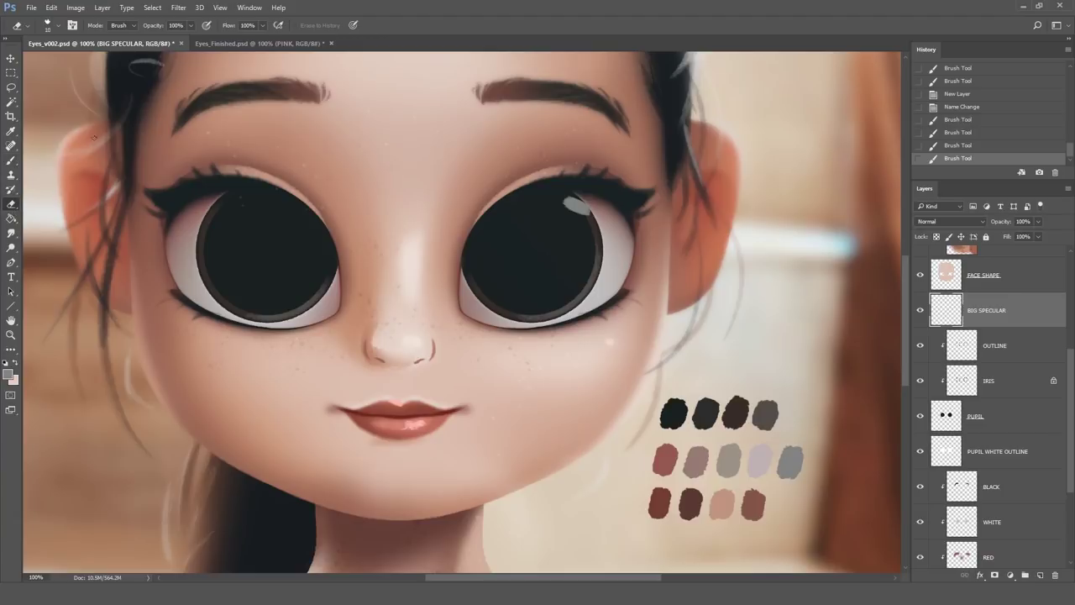
left_click(57, 26)
left_click(24, 151)
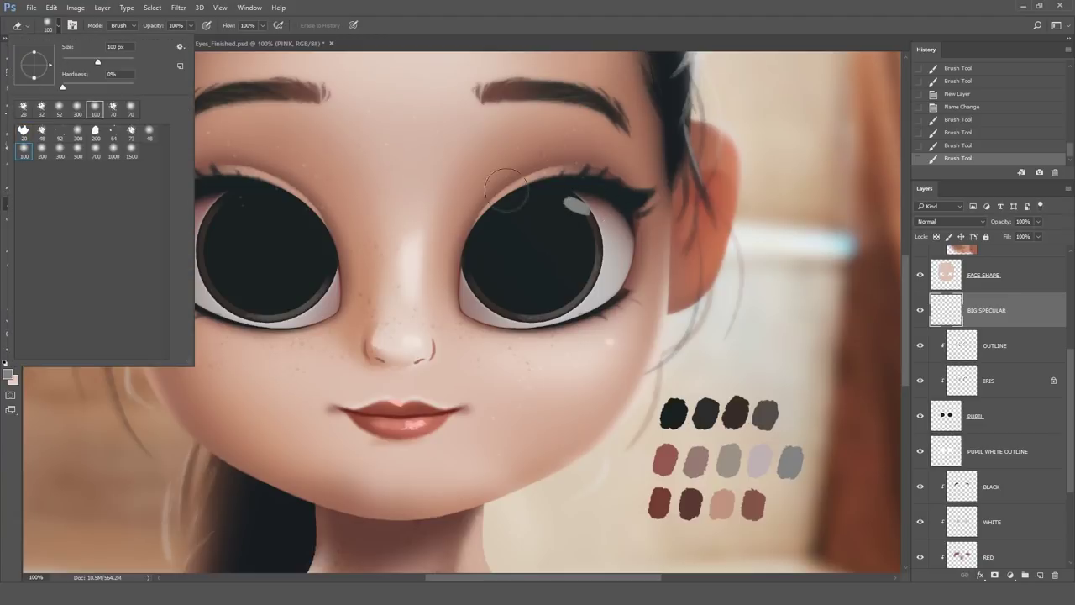
left_click_drag(94, 64, 90, 65)
left_click_drag(597, 208, 576, 244)
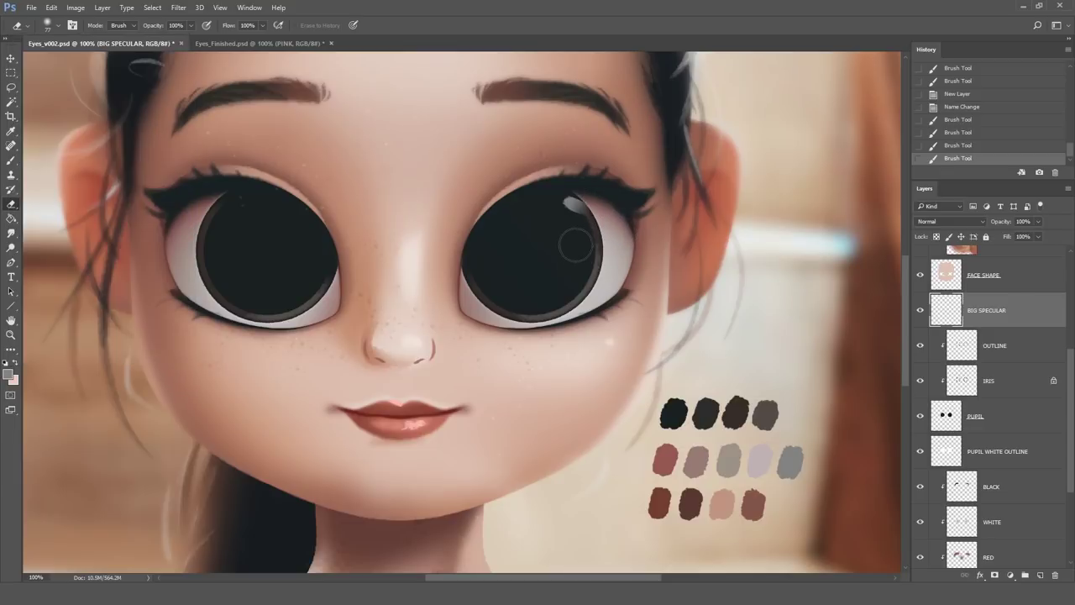
- Trim the outer and upper edges of the right pupil's highlight with the soft round 48 px eraser
left_click(57, 26)
left_click(149, 132)
left_click_drag(587, 226, 602, 194)
left_click_drag(603, 199, 604, 186)
left_click_drag(598, 191, 589, 186)
- Duplicate the BIG SPECULAR layer and move the copy's highlight onto the upper part of the left pupil
scroll(986, 275, "up", 1)
scroll(986, 274, "up", 1)
mouse_move(985, 334)
left_mouse_down()
mouse_move(987, 559)
mouse_move(1042, 576)
left_mouse_up()
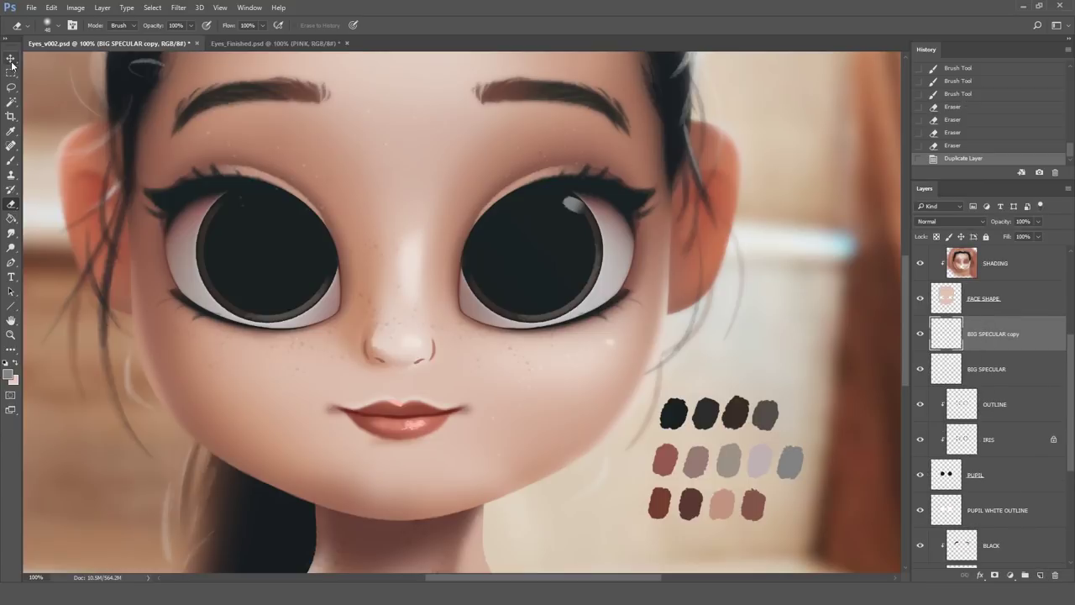
key("v")
left_click_drag(718, 255, 430, 245)
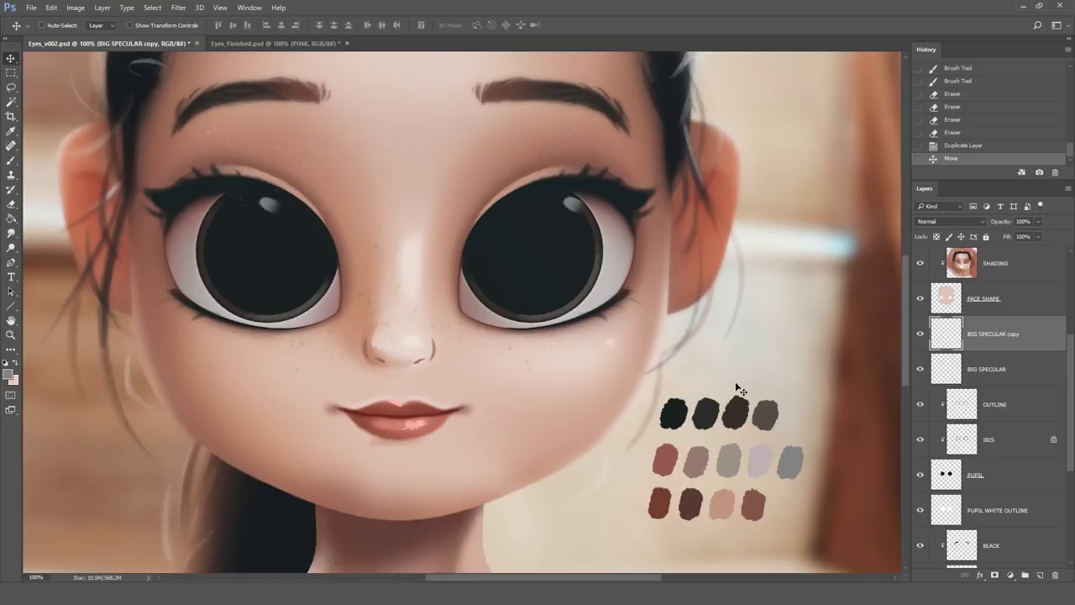
- Merge BIG SPECULAR and its copy into one layer and name it BIG SPECULAR
left_click(990, 372, "shift")
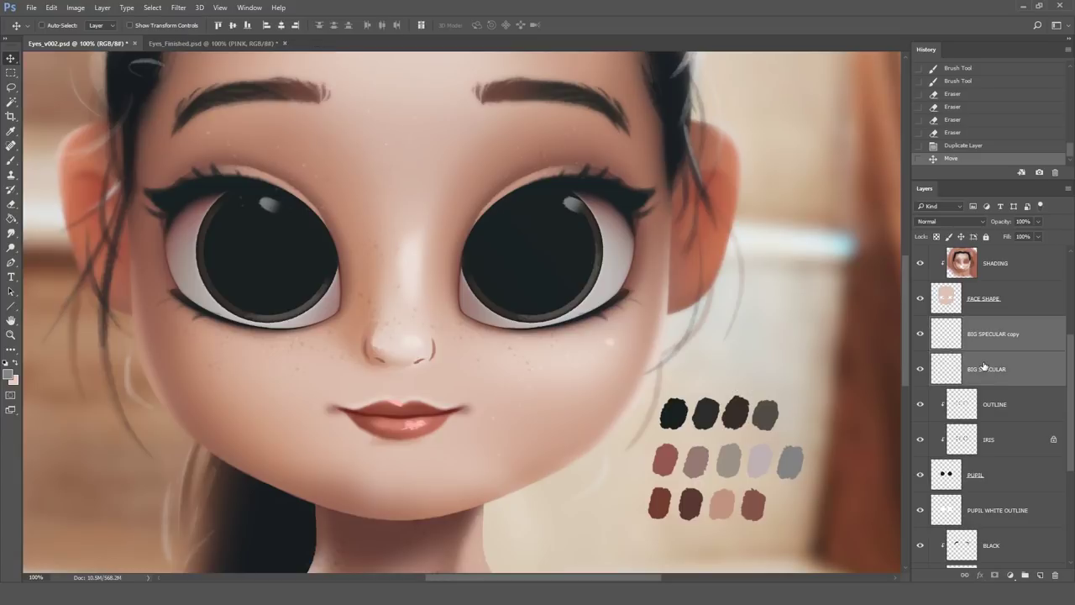
right_click(983, 363)
left_click(863, 407)
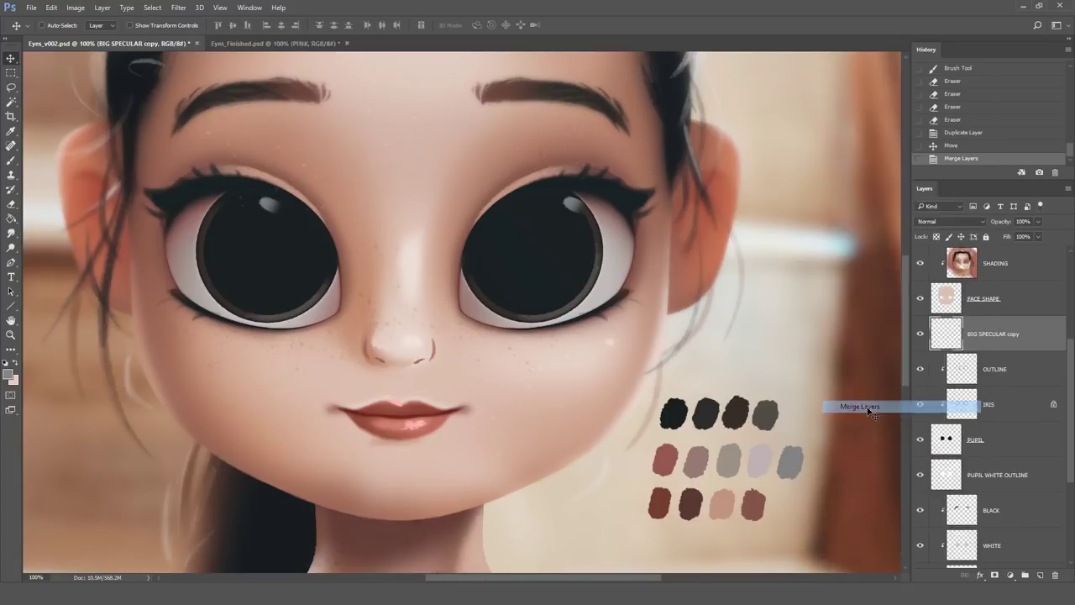
double_click(994, 338)
left_click_drag(1008, 334, 1036, 336)
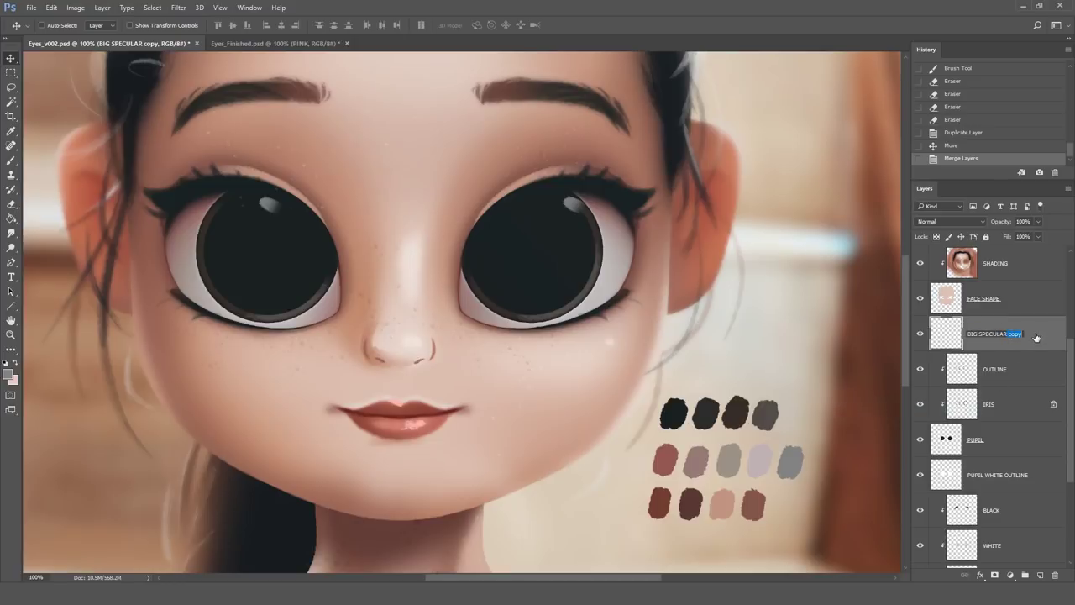
key("Return")
- Duplicate BIG SPECULAR, place the copy beneath the original and apply a Gaussian Blur of 3.0 pixels to it
left_click_drag(988, 335, 1042, 578)
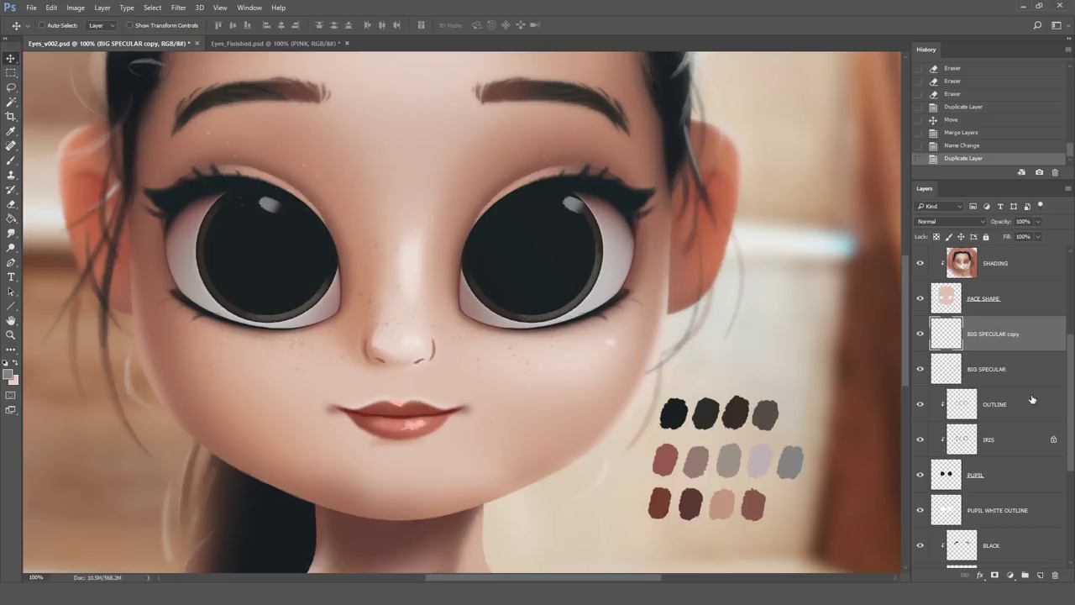
left_click_drag(988, 337, 987, 369)
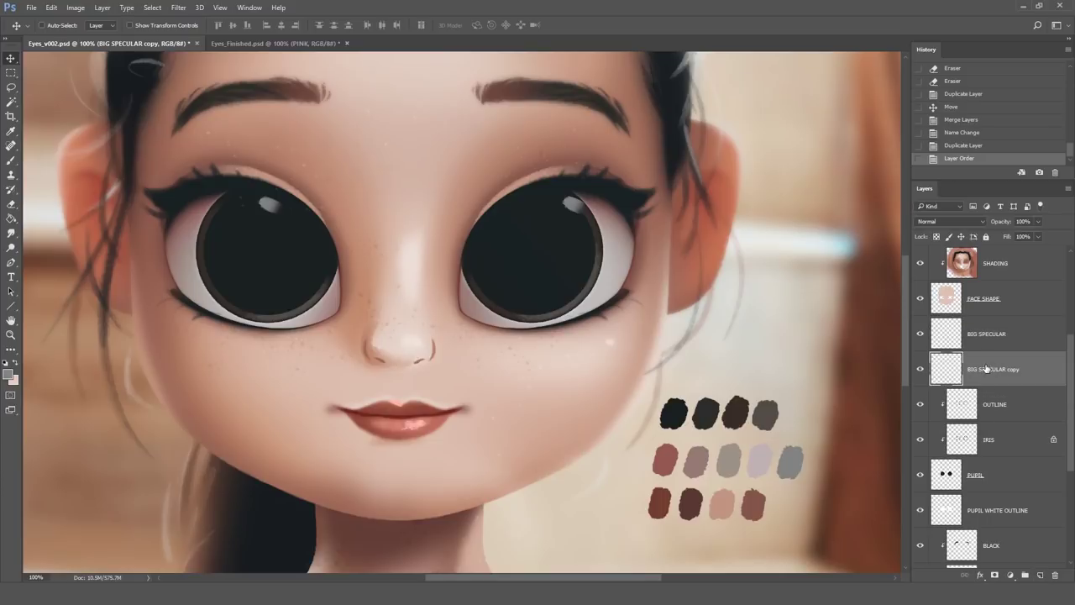
left_click(178, 7)
mouse_move(193, 131)
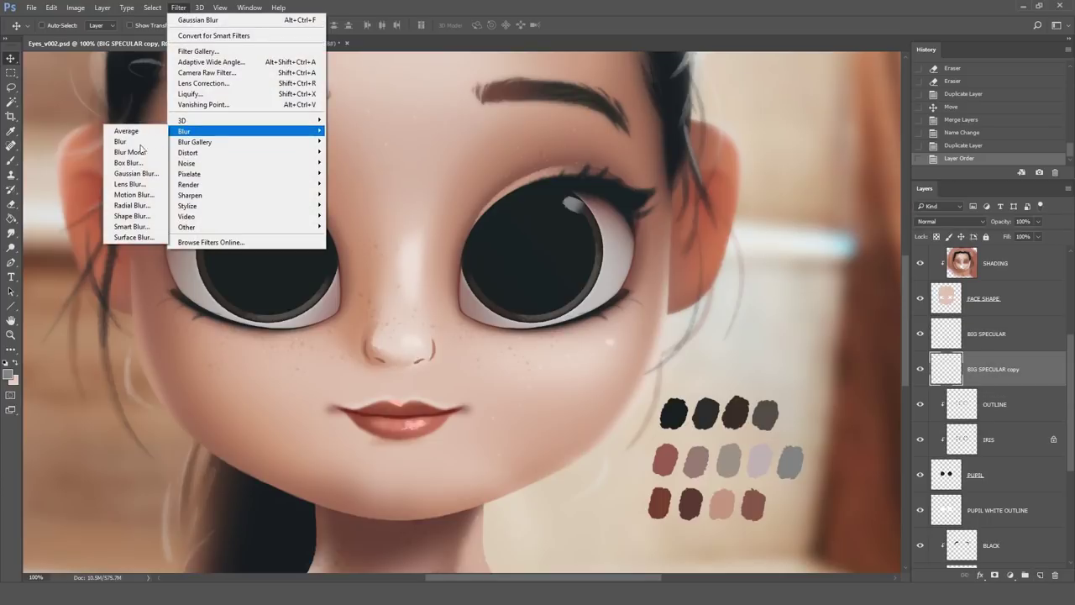
left_click(136, 173)
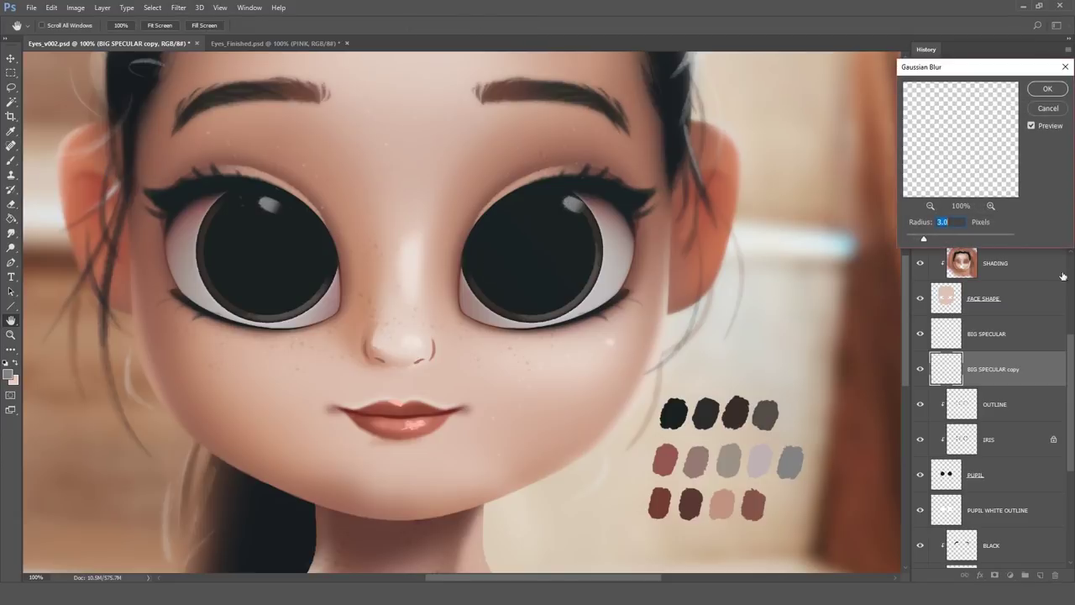
left_click(1049, 89)
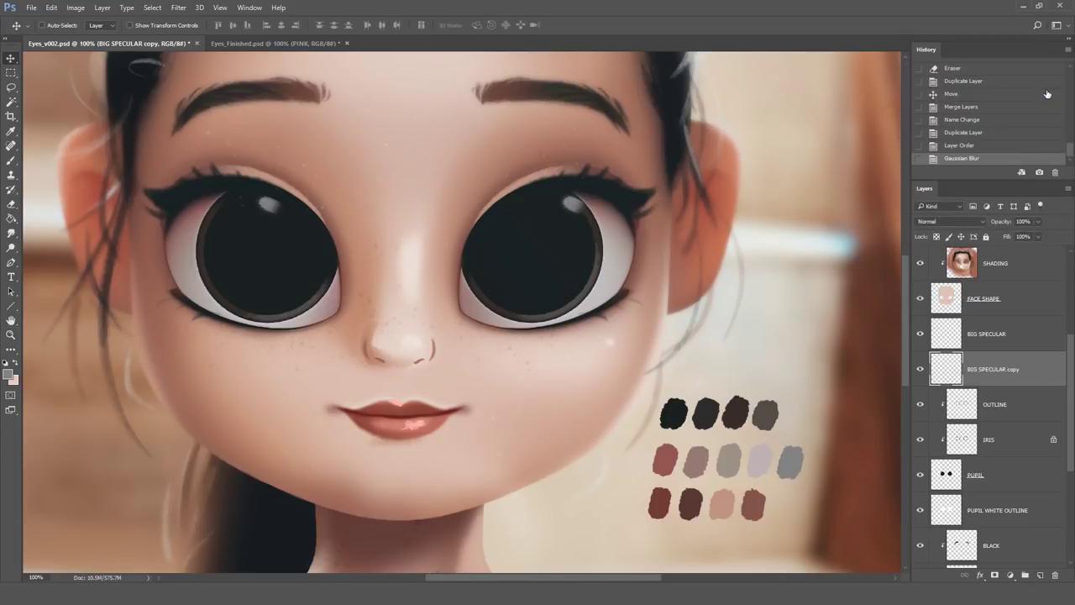
- Add a new layer named SMALL SPECULAR above BIG SPECULAR
left_click(989, 339)
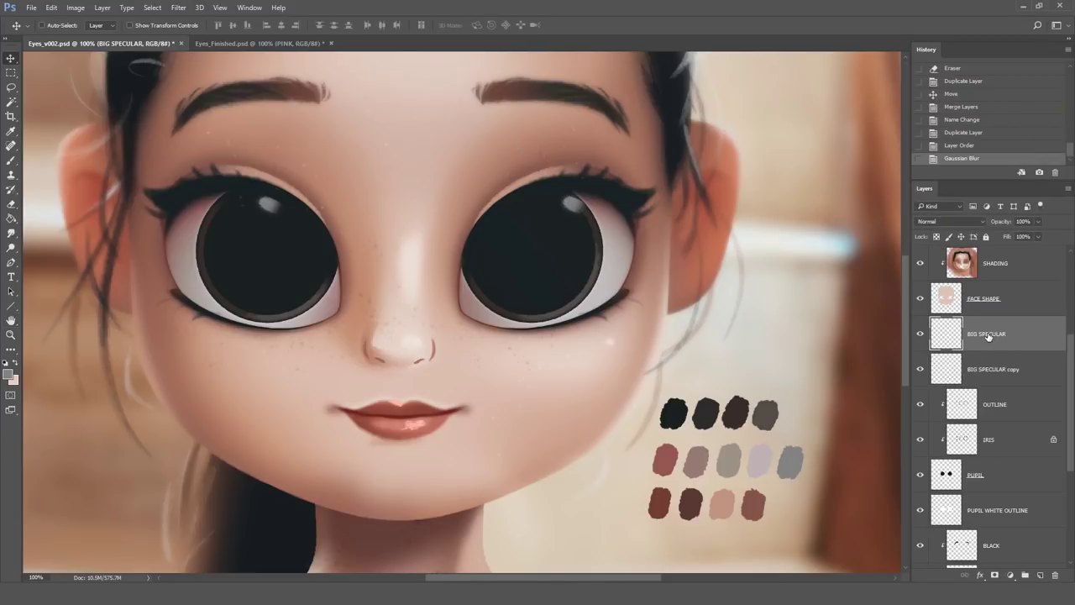
left_click(1040, 576)
double_click(979, 333)
type("SMALL SPECULAR")
key("Return")
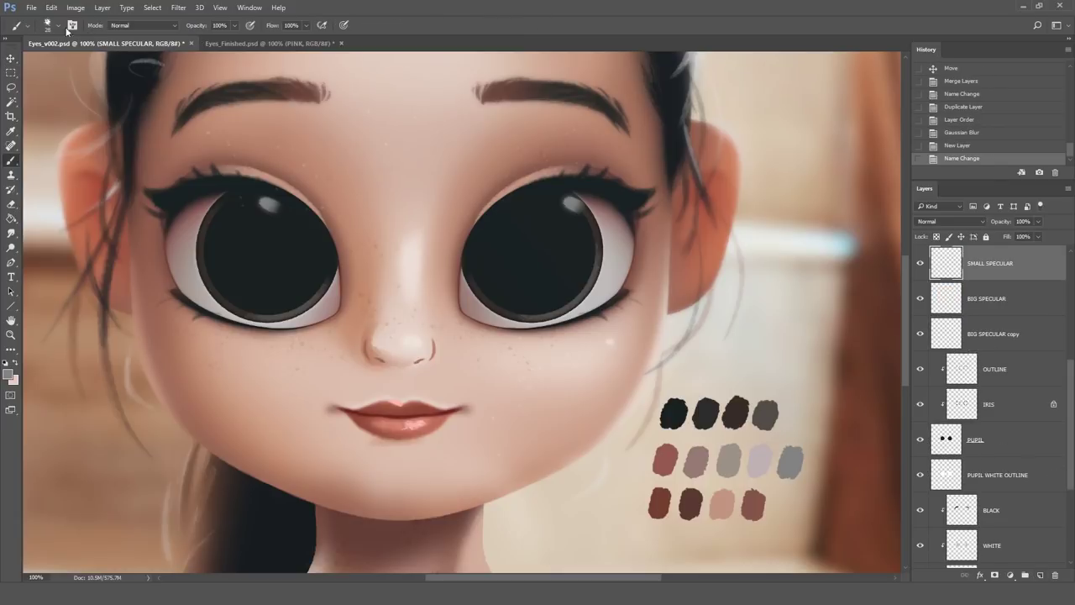
- Dab a small highlight at the lower outer edge of each pupil with an 18 px brush and soften them with Gaussian Blur
left_click(58, 26)
type("18")
key("Return")
left_click(577, 294)
left_click(576, 296)
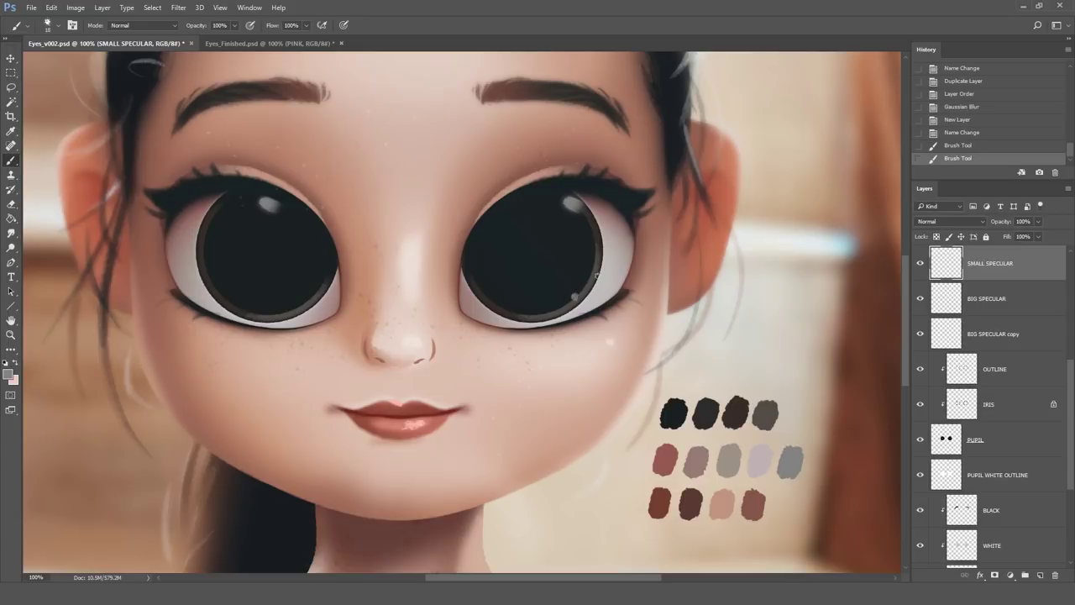
left_click(225, 298)
left_click(225, 298)
left_click(178, 6)
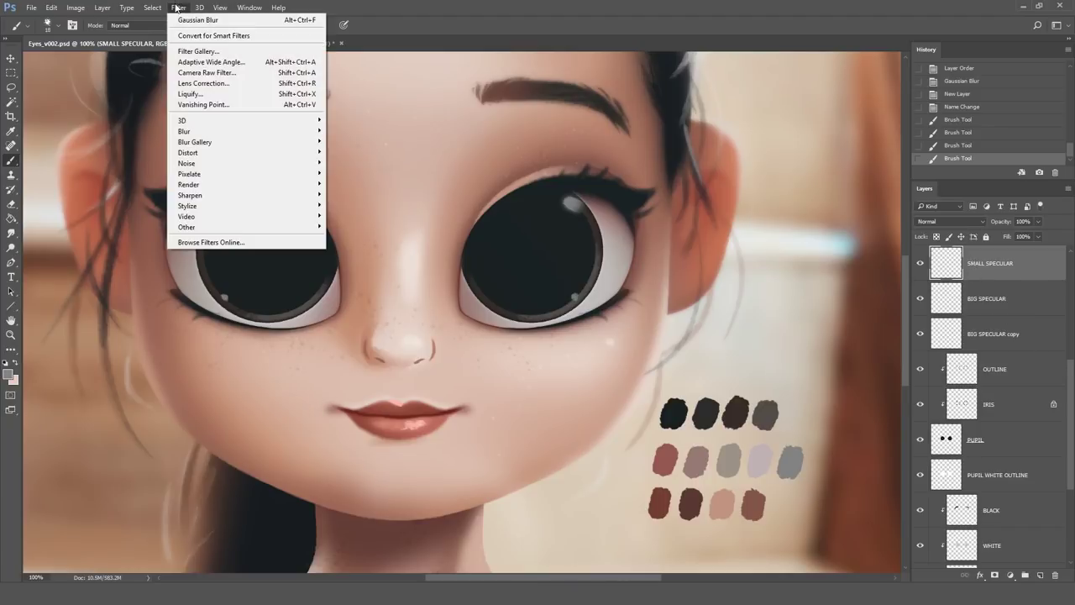
left_click(184, 17)
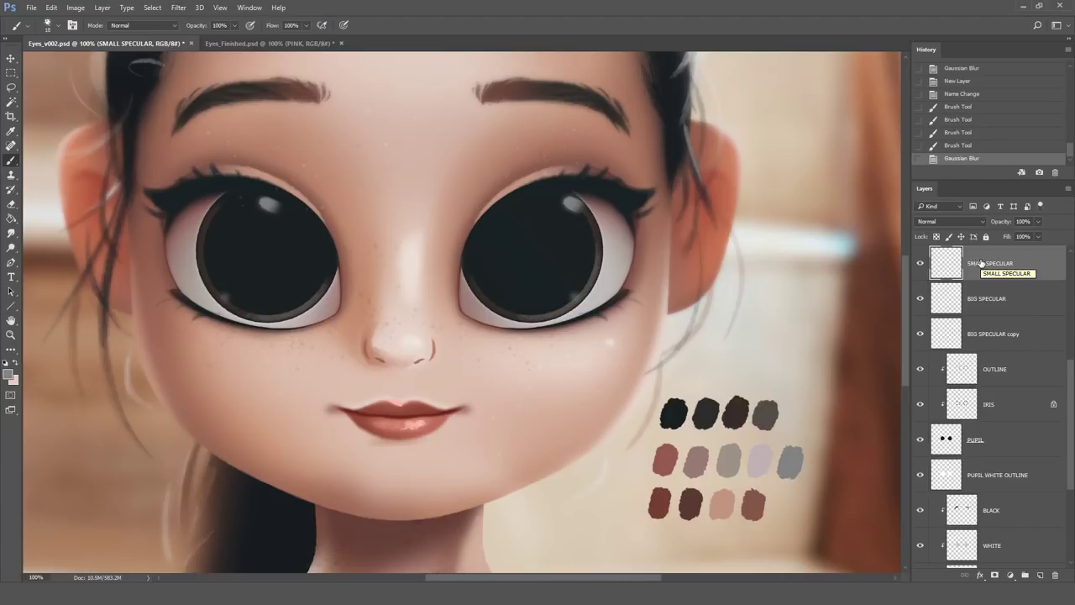
- Add a new layer named SIDE SPECULARS above SMALL SPECULAR
key("ctrl+shift+alt+n")
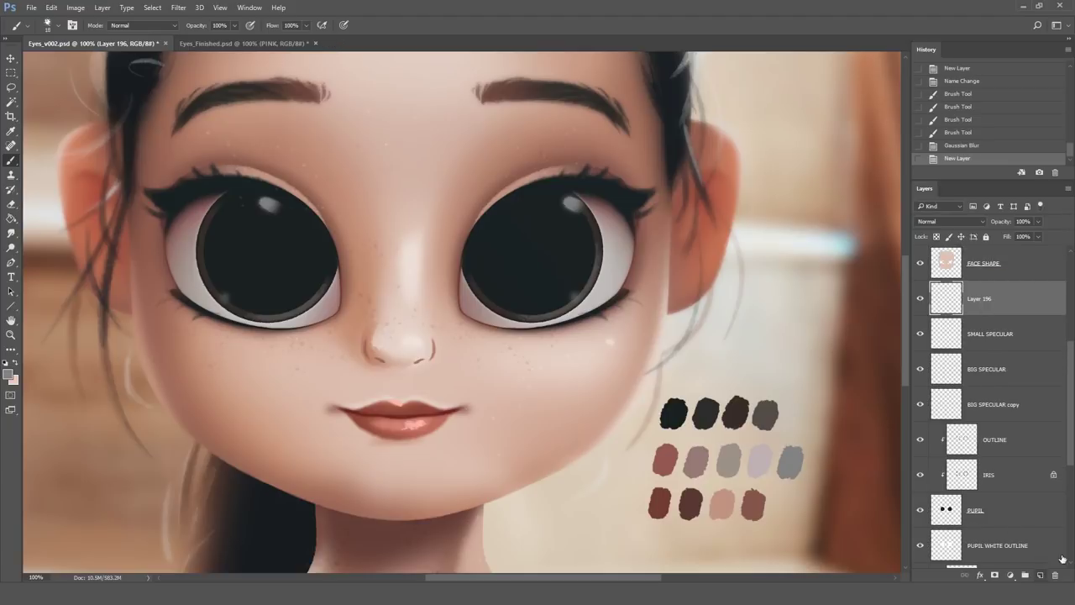
double_click(977, 299)
type("SIDE SPECULARS")
key("Return")
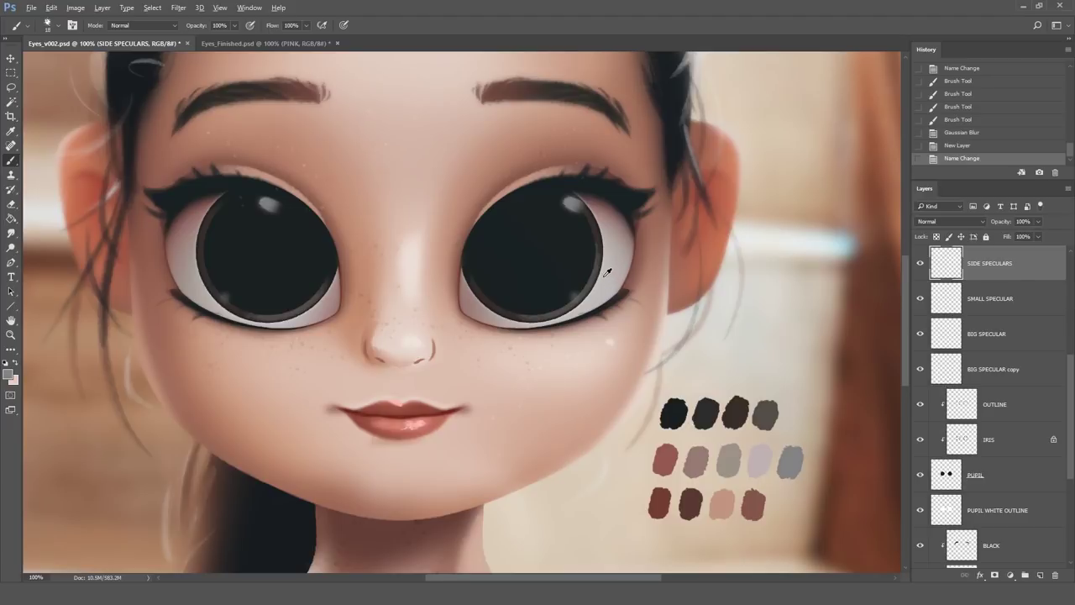
- Paint a small highlight on the upper outer white of the right eye with light grey sampled from the eye white
left_click(614, 220)
left_click_drag(611, 219, 616, 226)
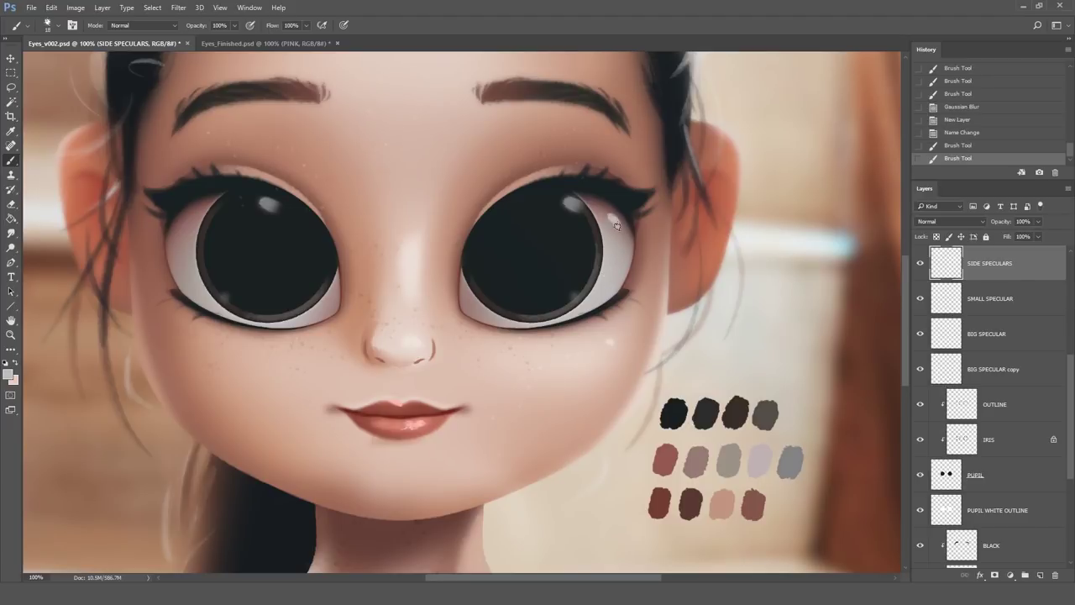
left_click(616, 222)
left_click(614, 221)
- Soften the outer and lower edges of the right eye's side highlight with the soft round 48 px eraser
left_click(13, 204)
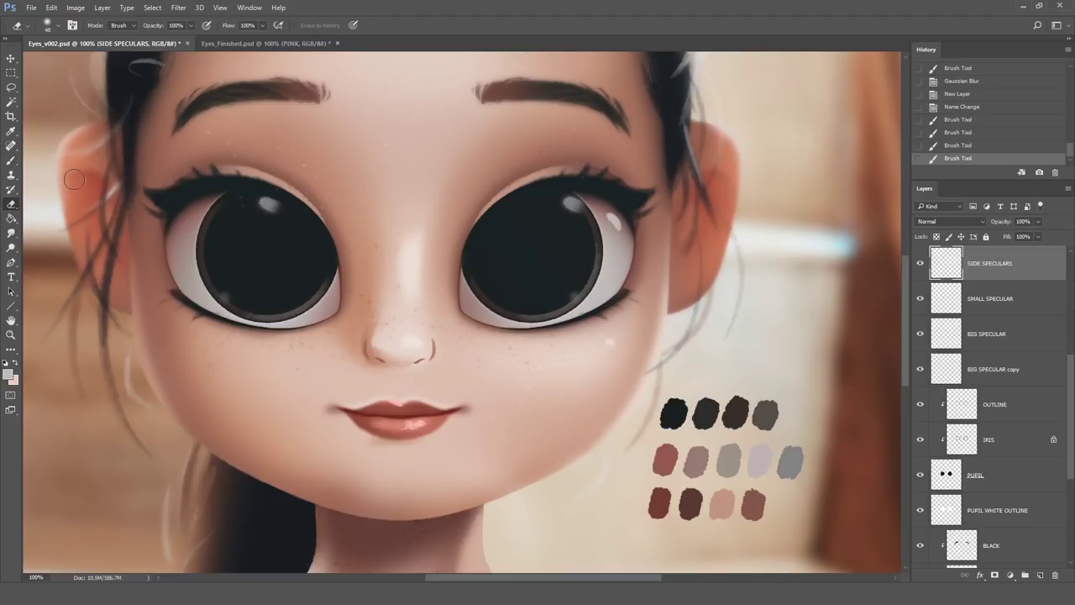
left_click(625, 225)
left_click(627, 227)
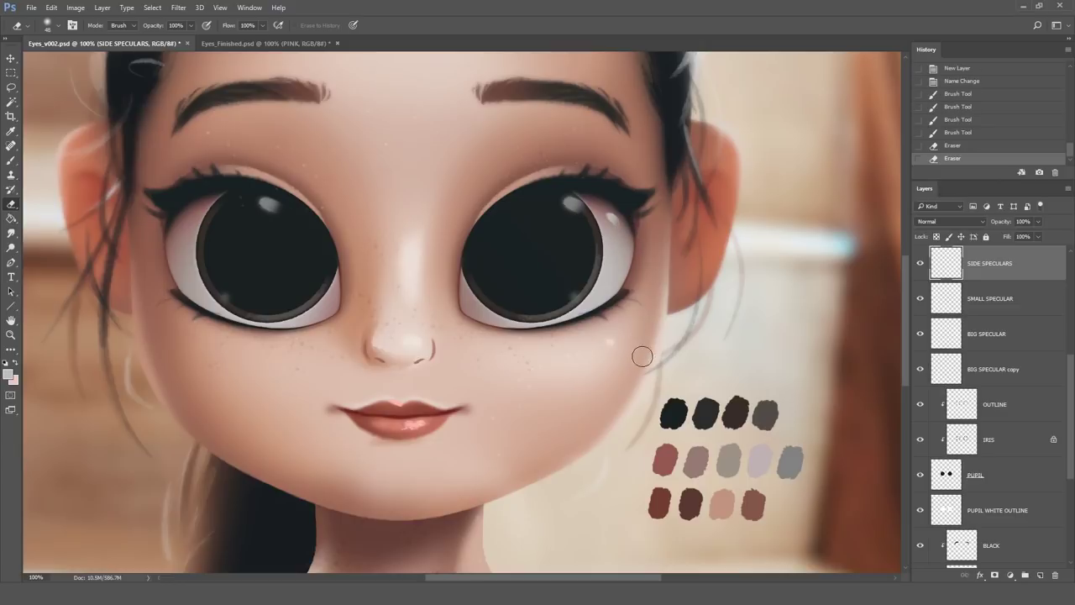
left_click_drag(623, 230, 603, 260)
- Set the SIDE SPECULARS layer's blend mode to Soft Light and nudge the highlight into place
left_click(947, 222)
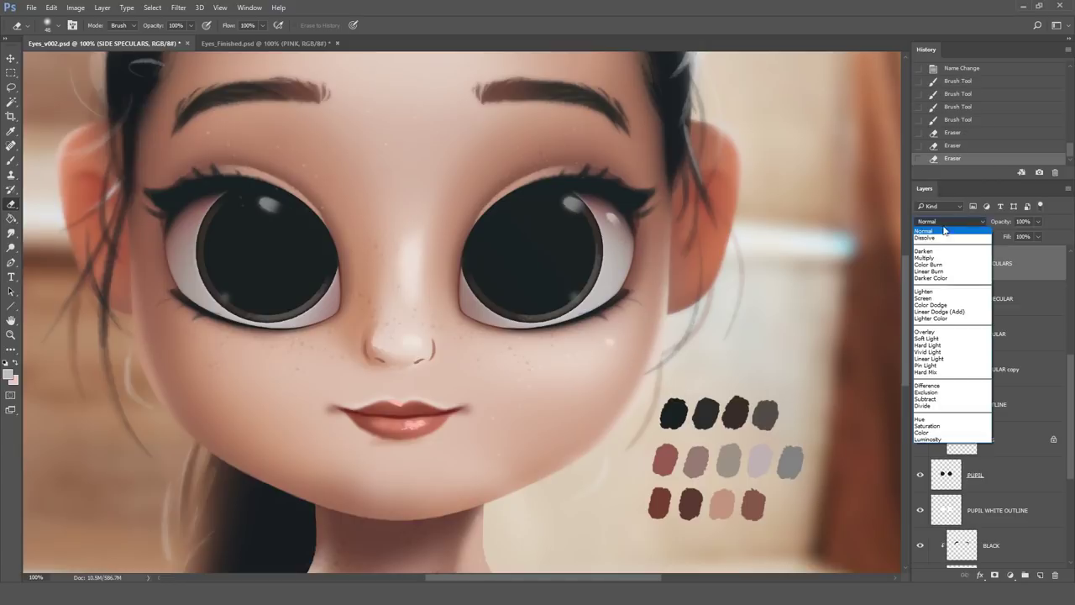
left_click(925, 338)
key("v")
left_click(640, 336)
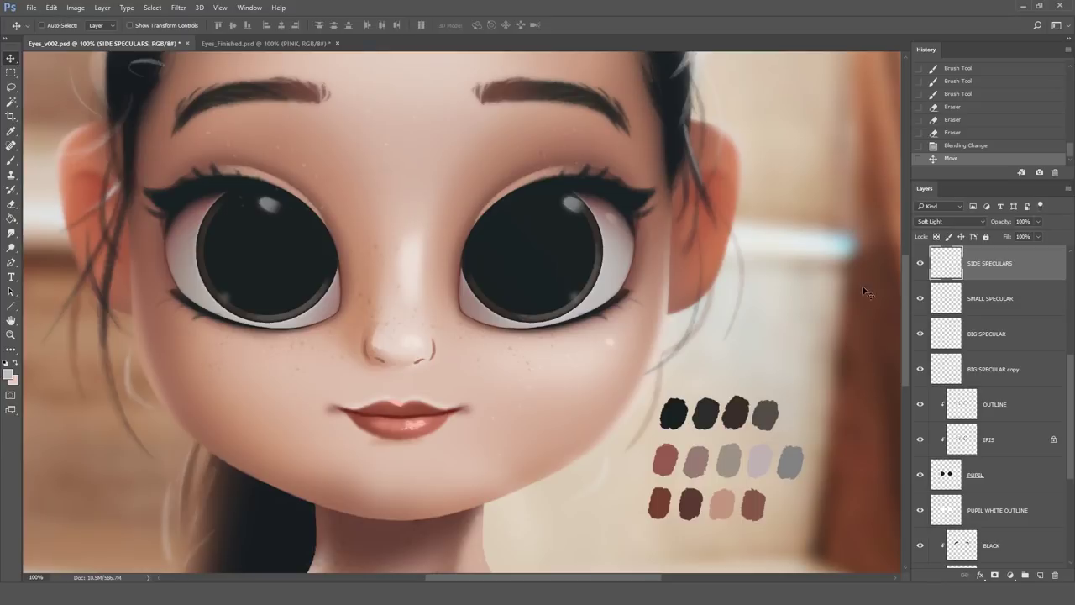
- Duplicate SIDE SPECULARS, mirror the copy horizontally onto the left eye's white and set its opacity to 71%
left_click_drag(977, 266, 1040, 576)
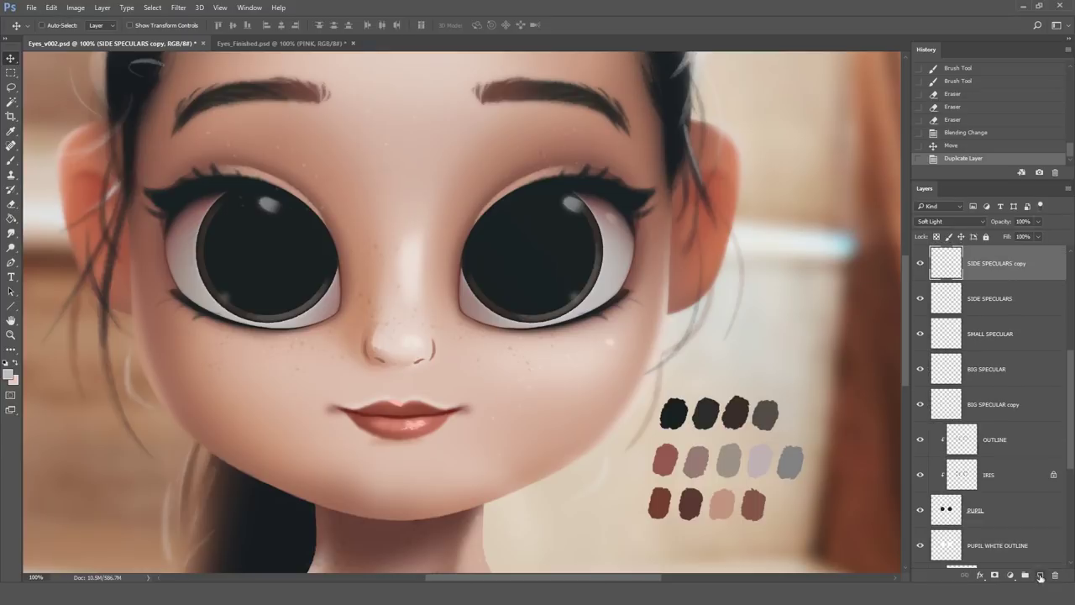
left_click(52, 8)
mouse_move(71, 248)
left_click(231, 369)
left_click_drag(579, 237, 266, 237)
left_click(1037, 221)
left_click_drag(1025, 238, 1024, 238)
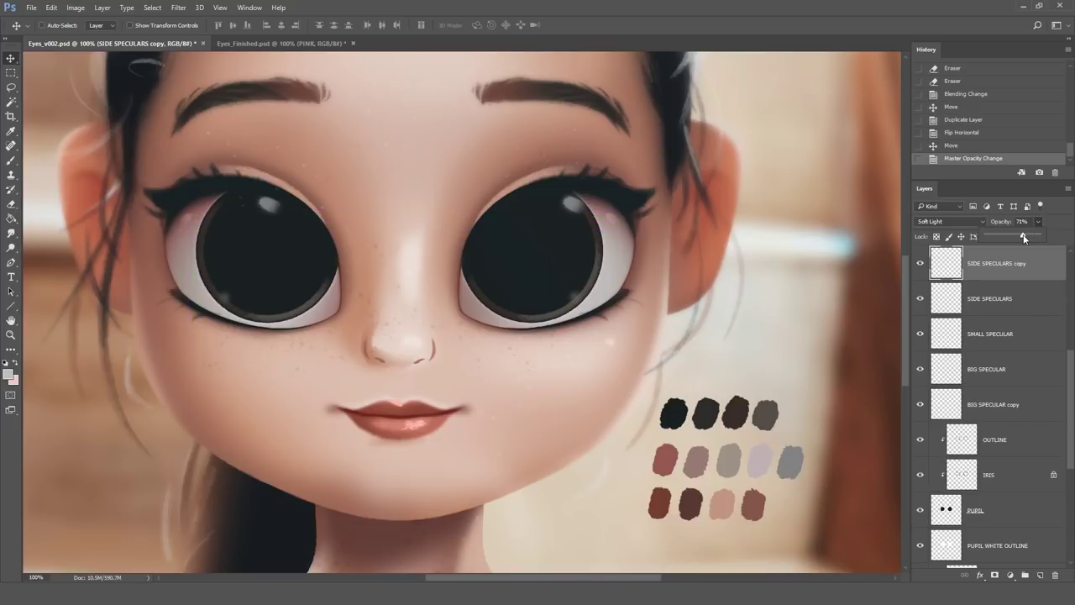
- Add a new layer above SIDE SPECULARS copy, directly below FACE SHAPE, and name it REFLECTION
left_click_drag(1070, 385, 1070, 340)
left_click(1039, 576)
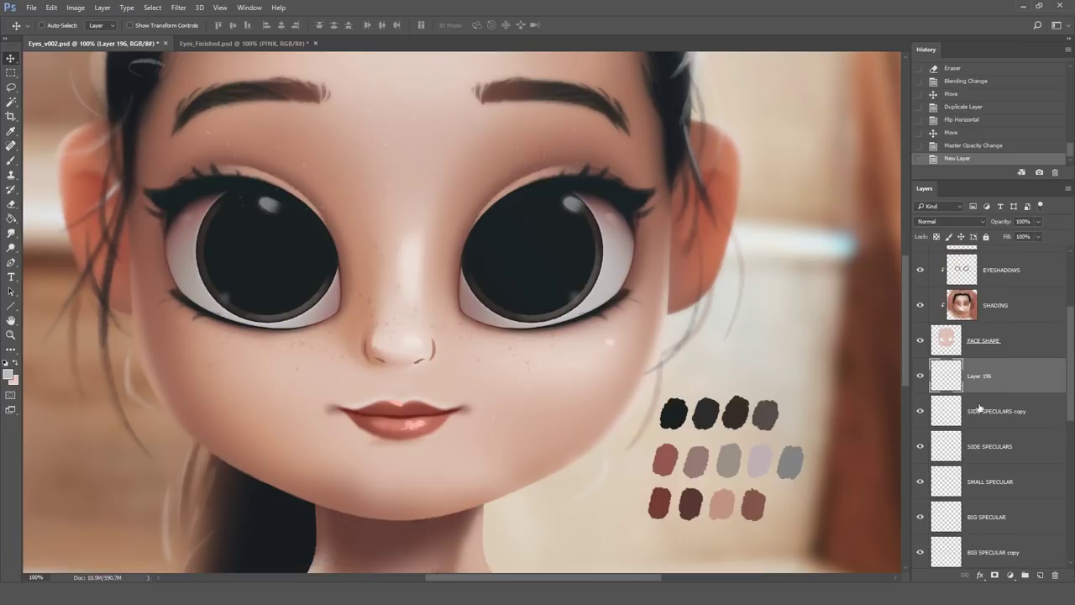
double_click(978, 377)
key("Return")
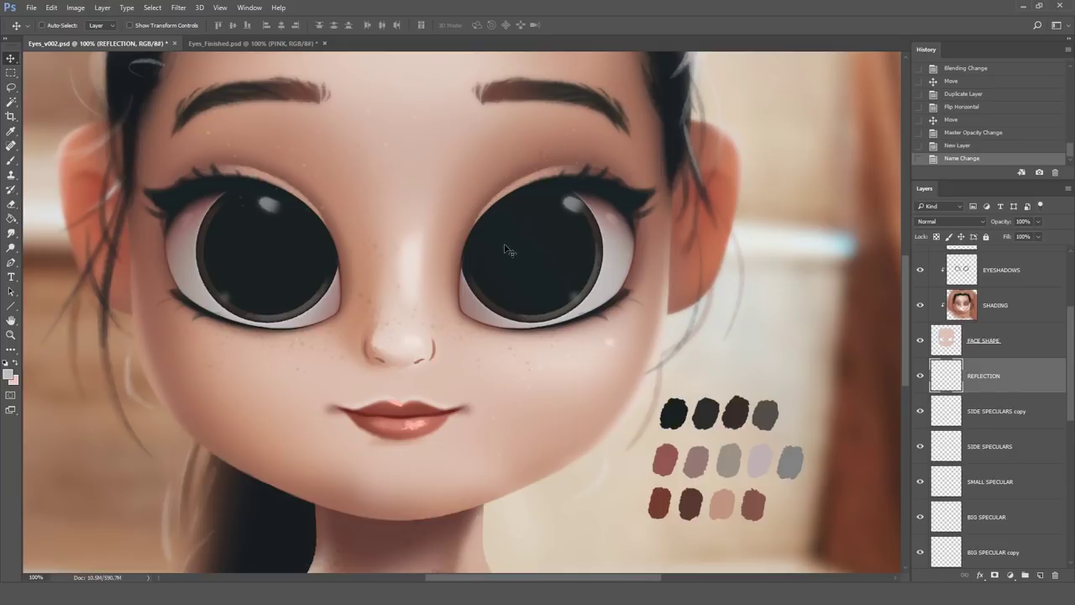
- Sample the grey of the right iris outline for the brush and load the "ruler - ellipse" preset in Lazy Nezumi Pro
left_click(11, 161)
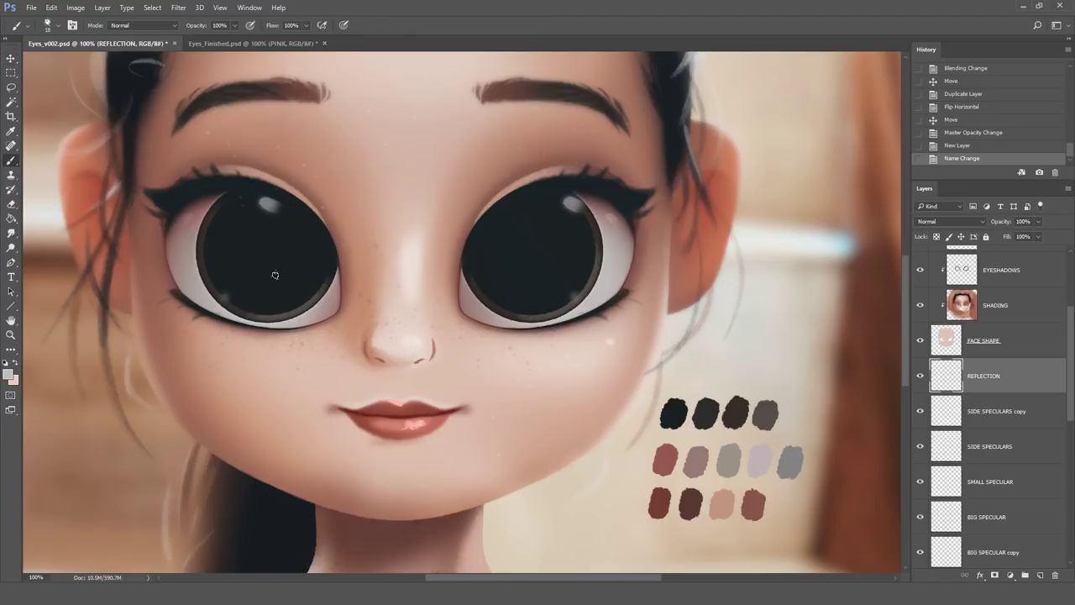
left_click(564, 307, "alt")
key("alt+Tab")
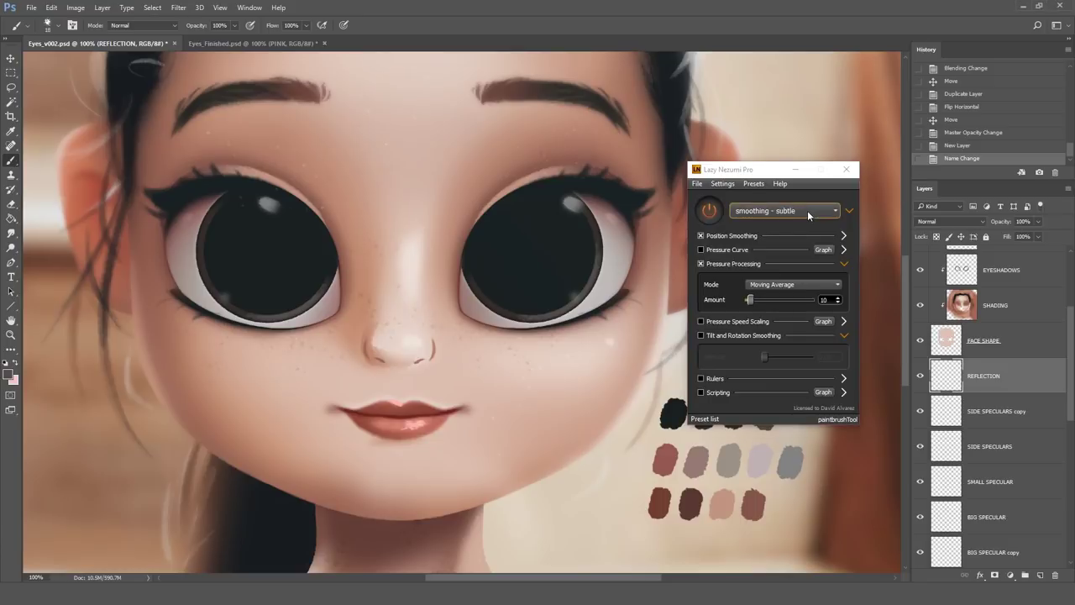
left_click(807, 210)
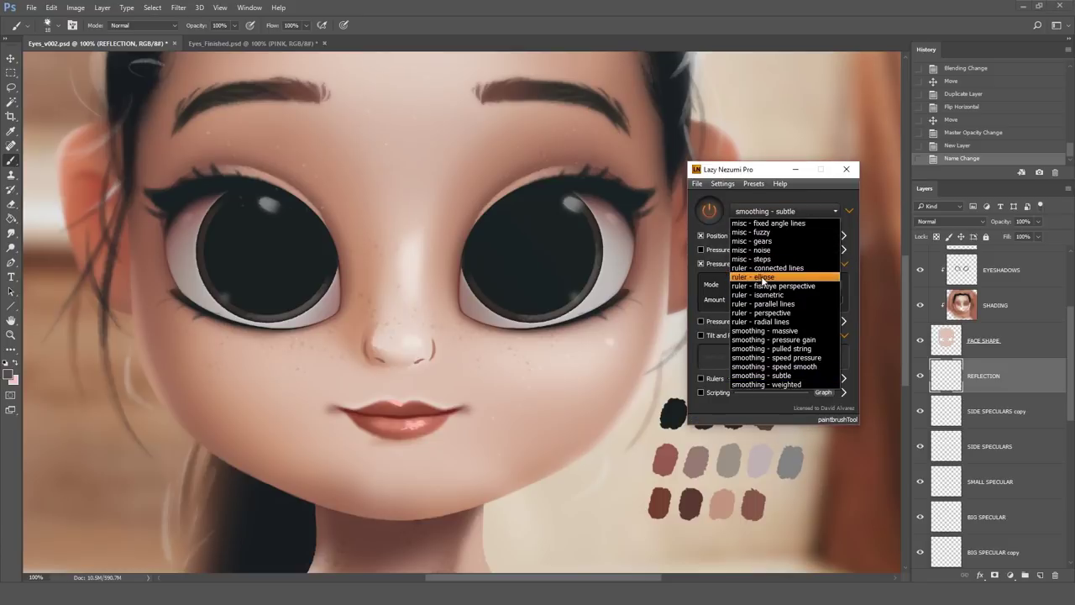
left_click(763, 282)
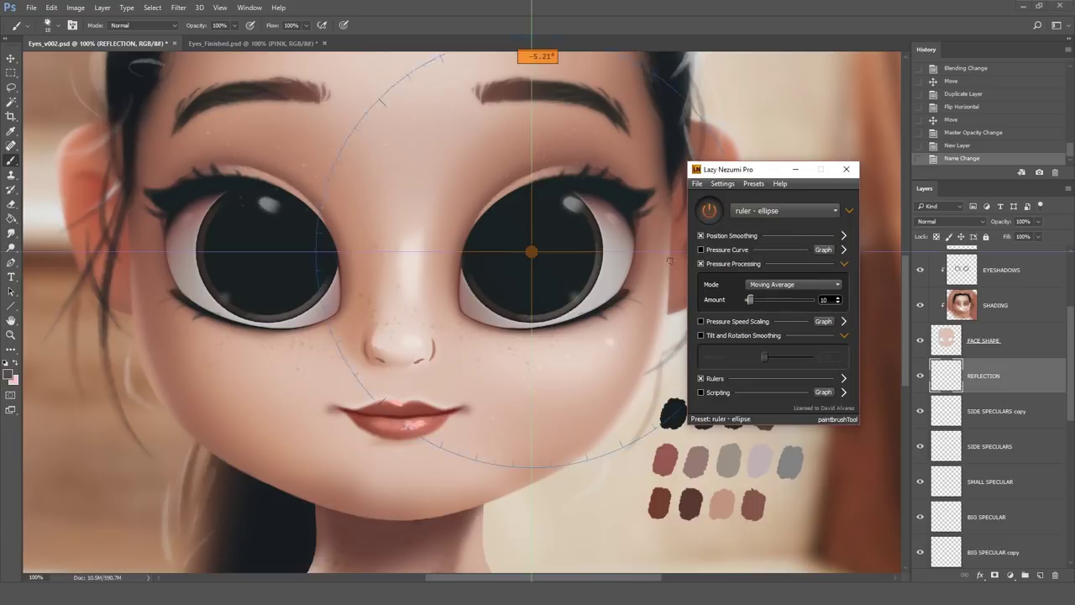
left_click(796, 169)
- Draw a circle centred on the right eye's lower lid, fill it with the sampled grey and cover the remaining gaps at its edge
mouse_move(532, 252)
left_mouse_down()
mouse_move(540, 338)
mouse_move(538, 329)
left_mouse_up()
mouse_move(467, 313)
left_mouse_down()
mouse_move(550, 412)
mouse_move(545, 280)
mouse_move(606, 300)
mouse_move(549, 344)
left_mouse_up()
left_click(11, 218)
left_click(556, 286)
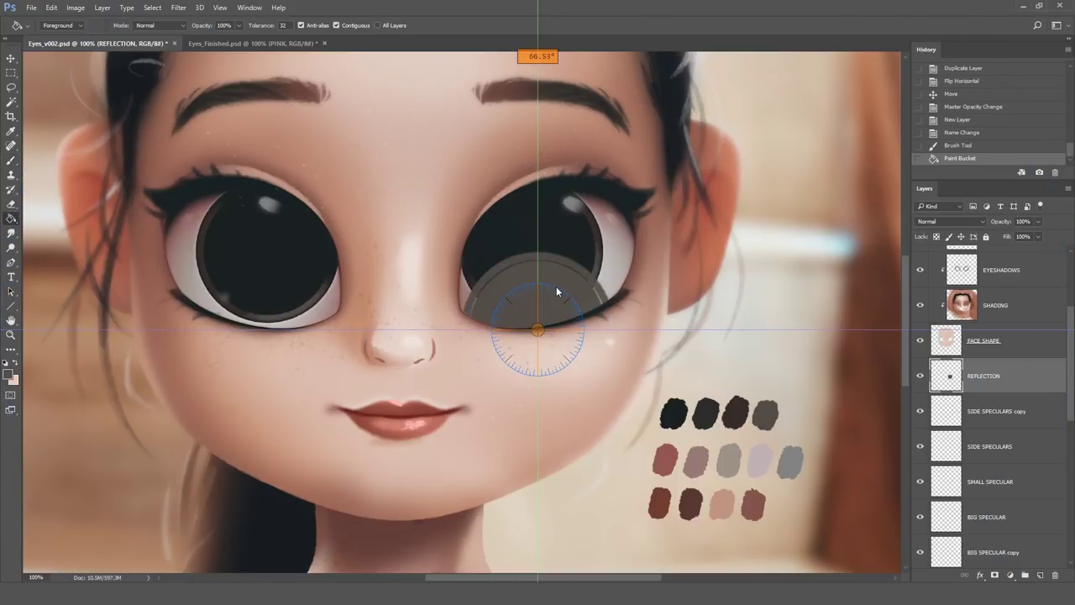
left_click(11, 159)
left_click_drag(486, 384, 479, 373)
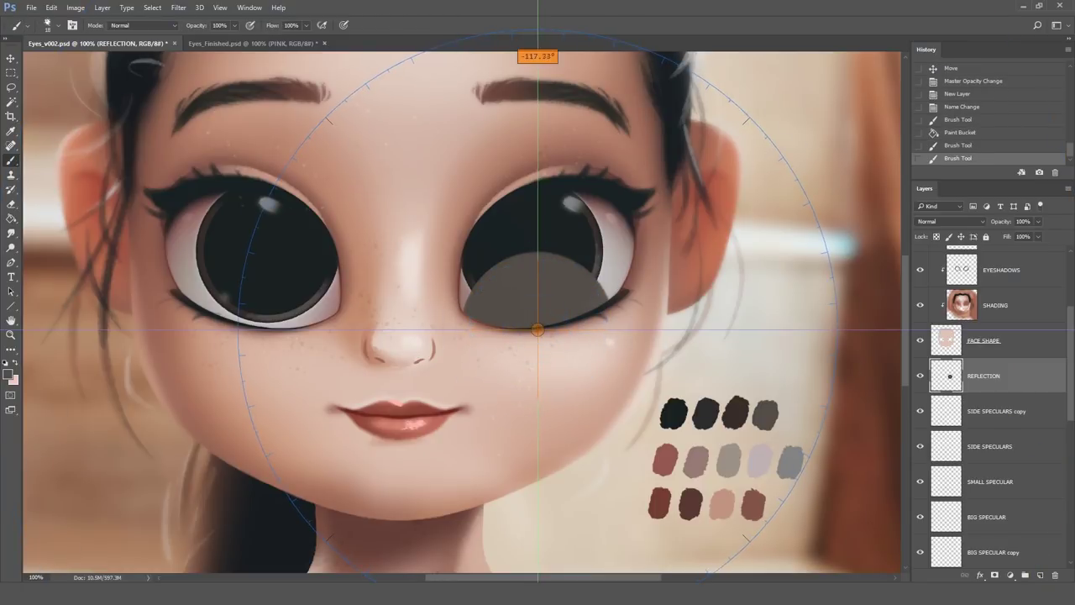
- Restore the "smoothing - subtle" preset in Lazy Nezumi Pro and minimize its window
left_click(398, 592)
left_click(795, 212)
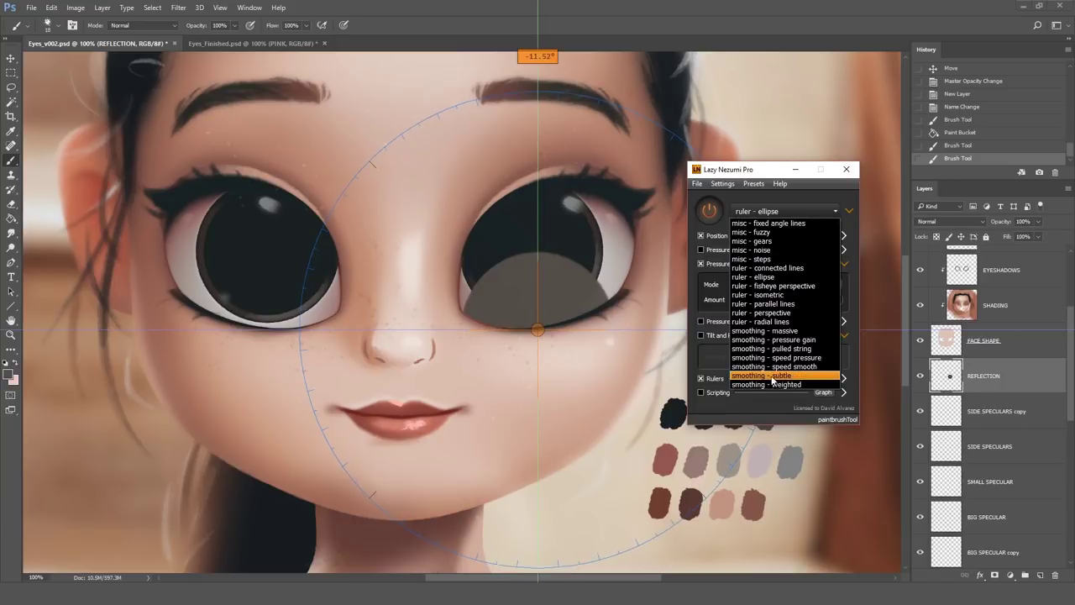
left_click(768, 385)
left_click(795, 169)
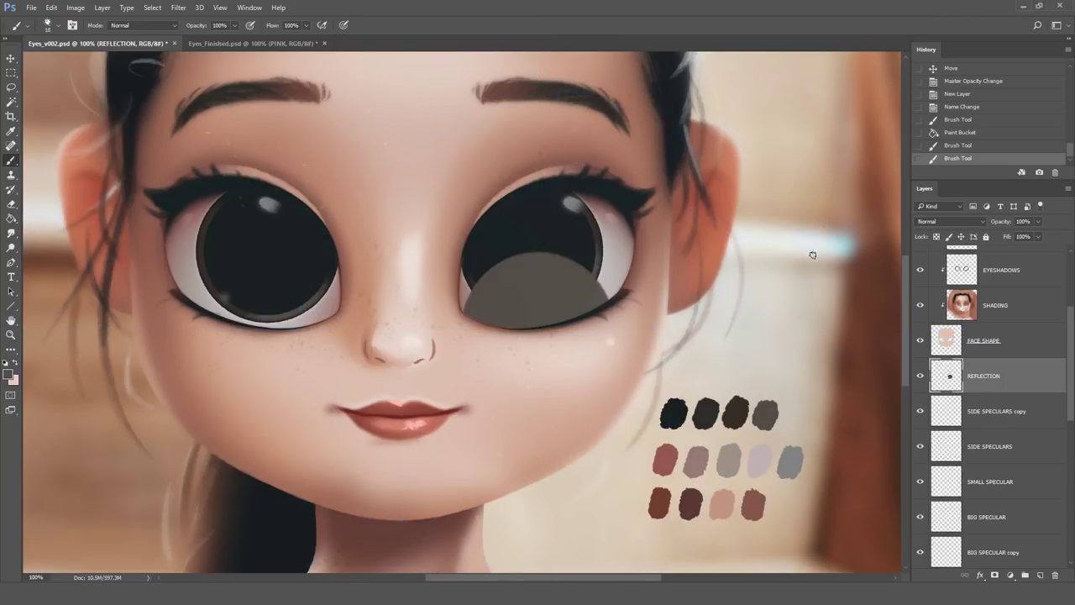
- Set the REFLECTION layer's opacity to 30% and erase the lower part of the reflection with the soft round 300 px eraser
left_click_drag(1039, 222, 1003, 238)
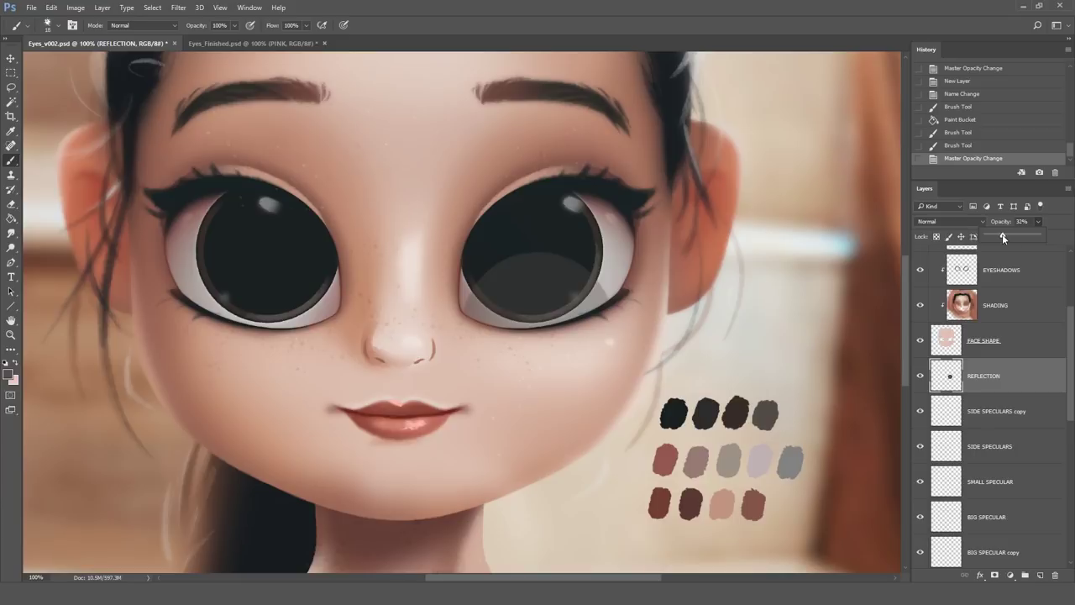
left_click(12, 204)
left_click(57, 30)
left_click(59, 150)
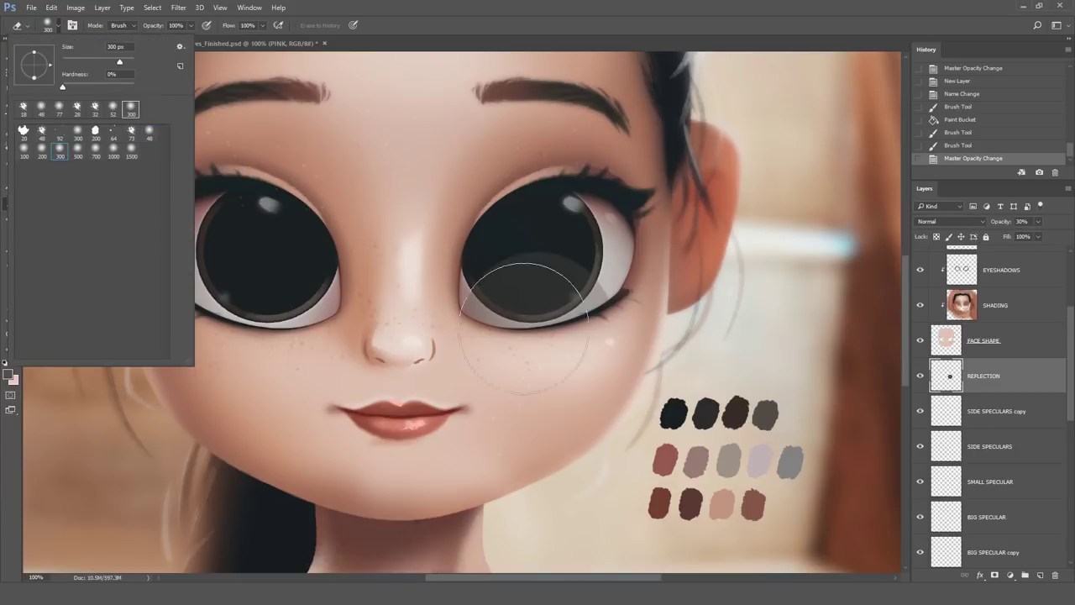
key("Return")
left_click(395, 410)
- Fade the lower and outer parts of the right eye's reflection with the soft round 200 px eraser
left_click(58, 26)
left_click(51, 158)
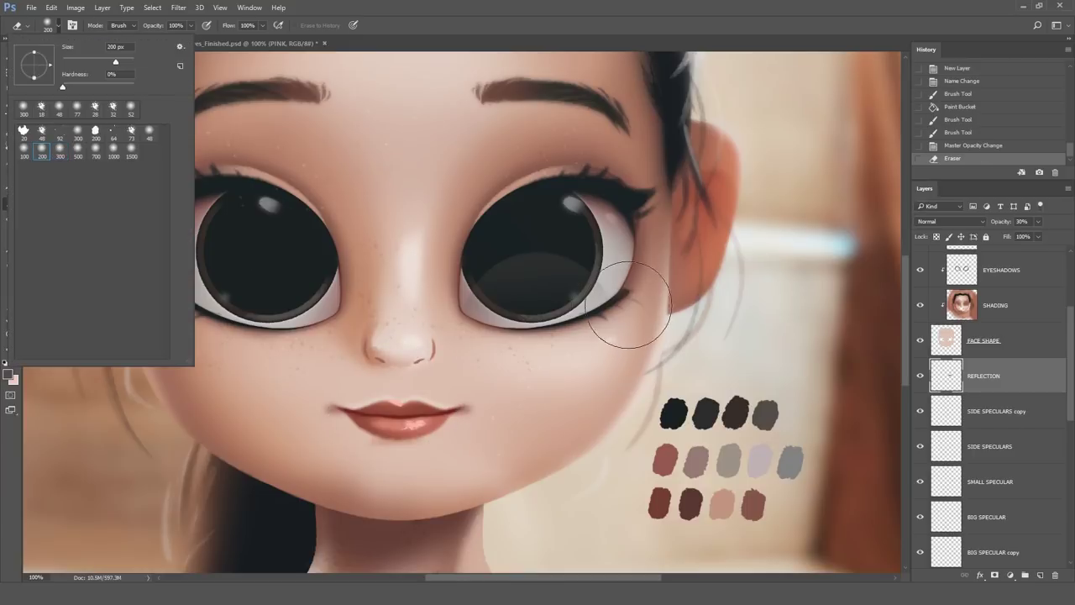
key("Return")
left_click(340, 362)
left_click_drag(433, 329, 799, 292)
left_click_drag(436, 353, 799, 303)
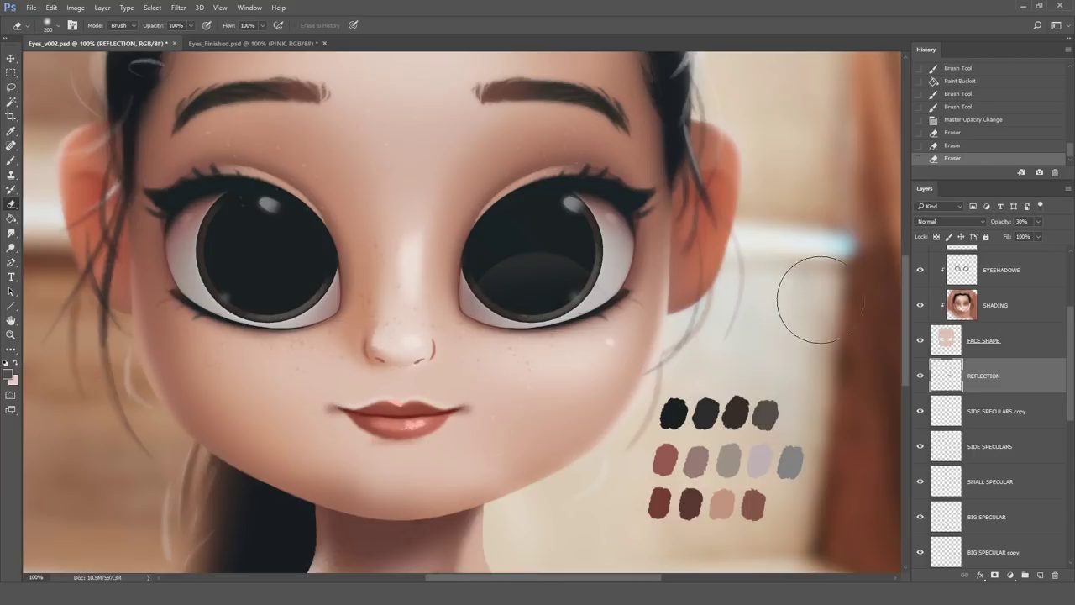
left_click_drag(400, 370, 654, 439)
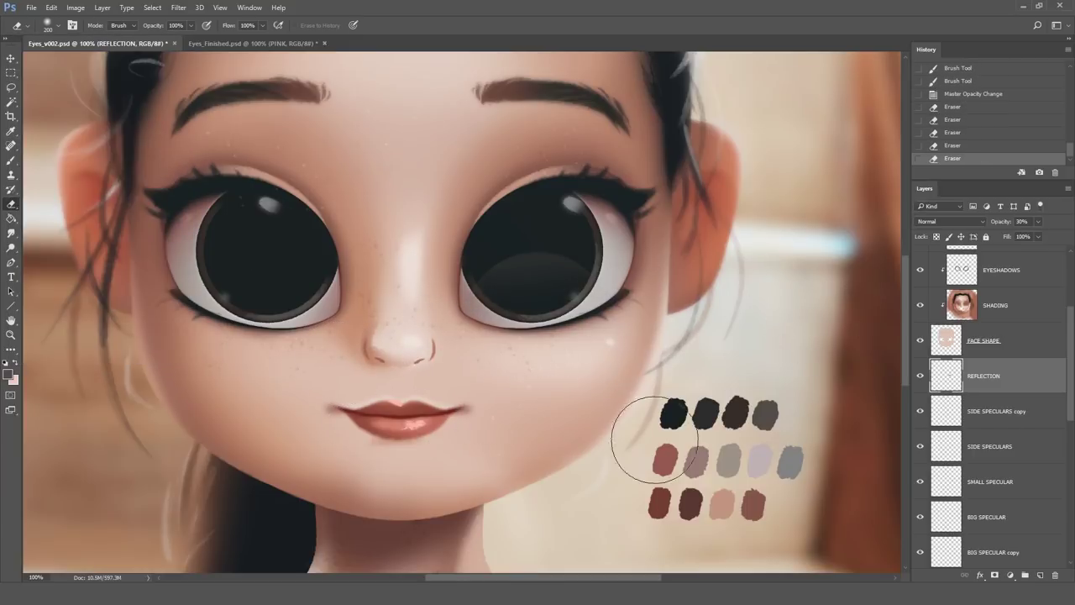
- Shift the right eye's reflection slightly lower, duplicate the layer and position the copy in the lower part of the left eye
left_click(12, 59)
mouse_move(706, 346)
left_mouse_down()
mouse_move(734, 336)
mouse_move(728, 383)
left_mouse_up()
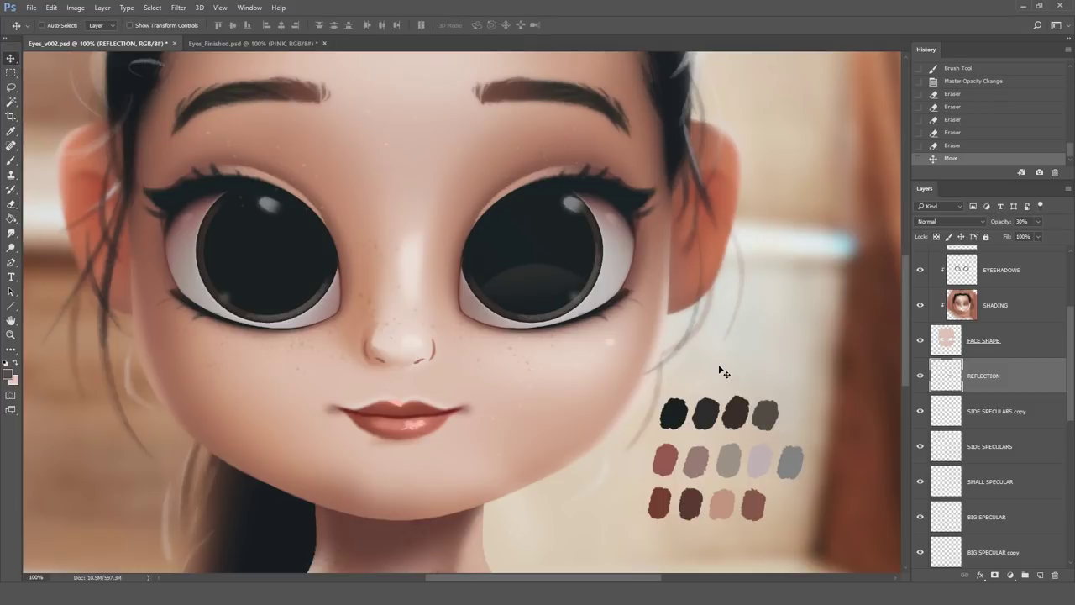
left_click_drag(977, 379, 1040, 576)
left_click_drag(608, 355, 343, 336)
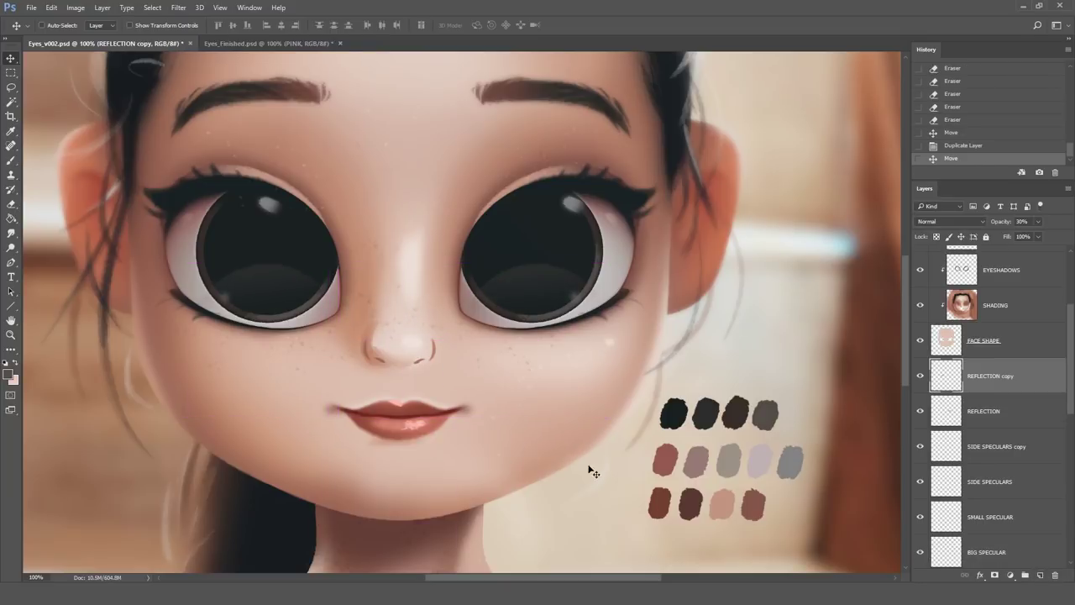
key("Up")
- Soften the lower outer part of the left eye's reflection on REFLECTION copy with the 100 px soft eraser and reselect the REFLECTION layer
left_click(990, 409)
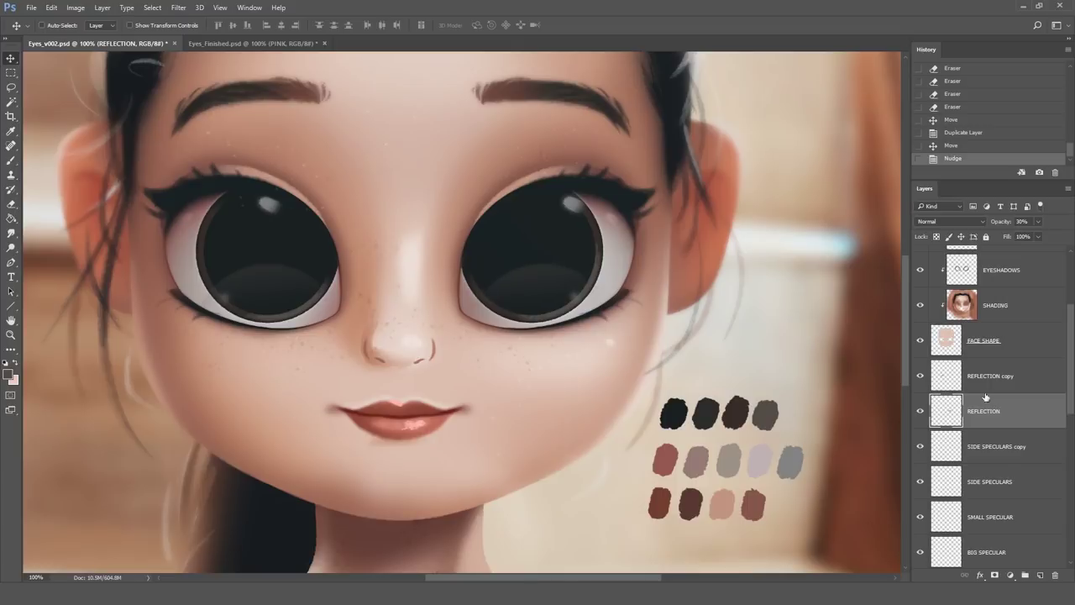
key("alt+bracketright")
left_click(11, 204)
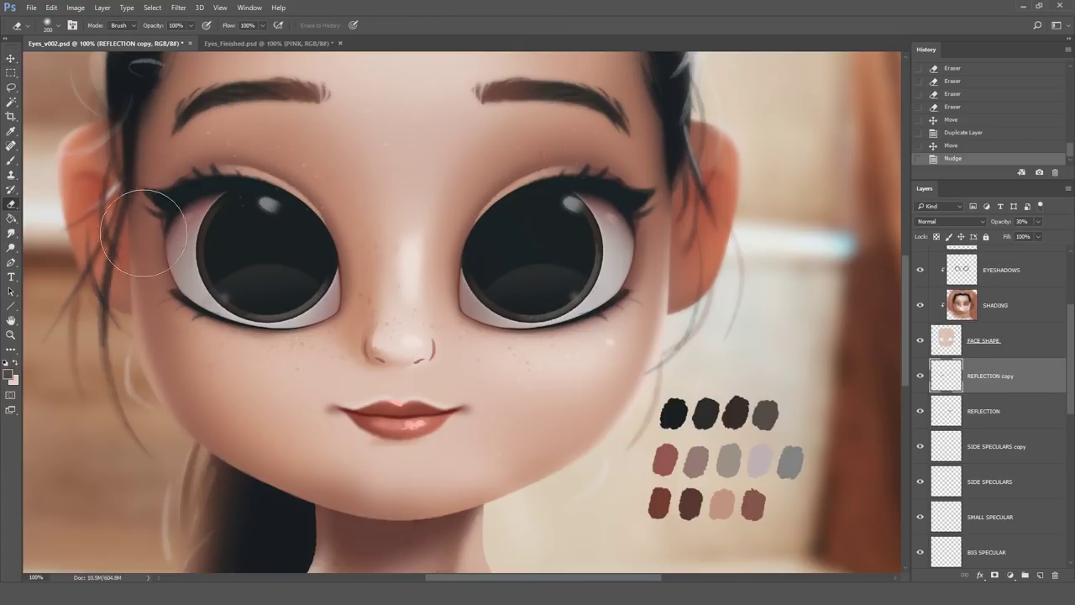
left_click(58, 26)
mouse_move(232, 359)
left_mouse_down()
mouse_move(199, 310)
mouse_move(204, 342)
left_mouse_up()
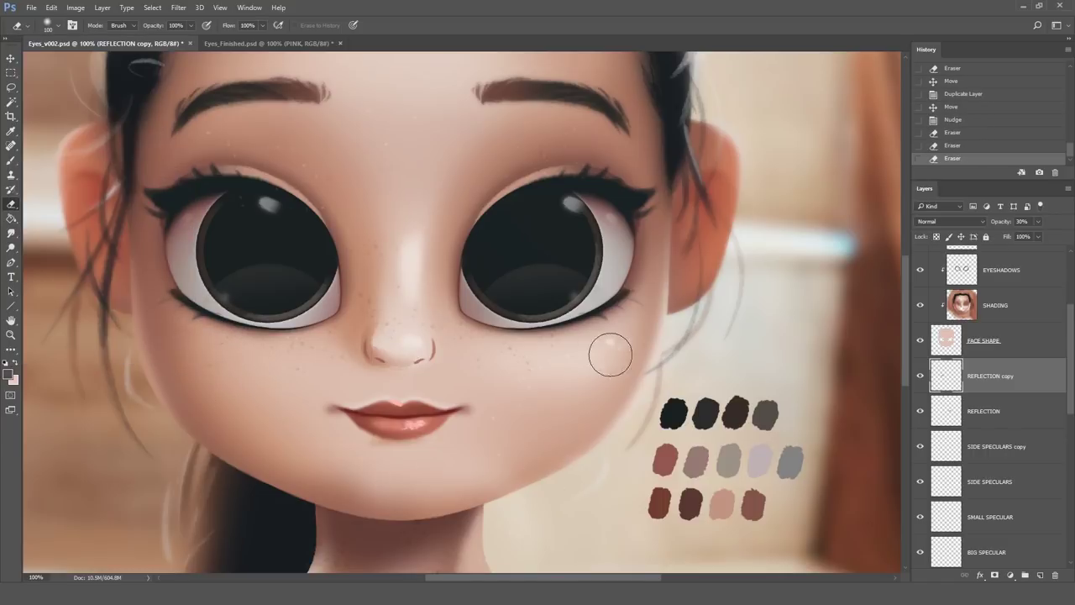
key("alt+bracketleft")
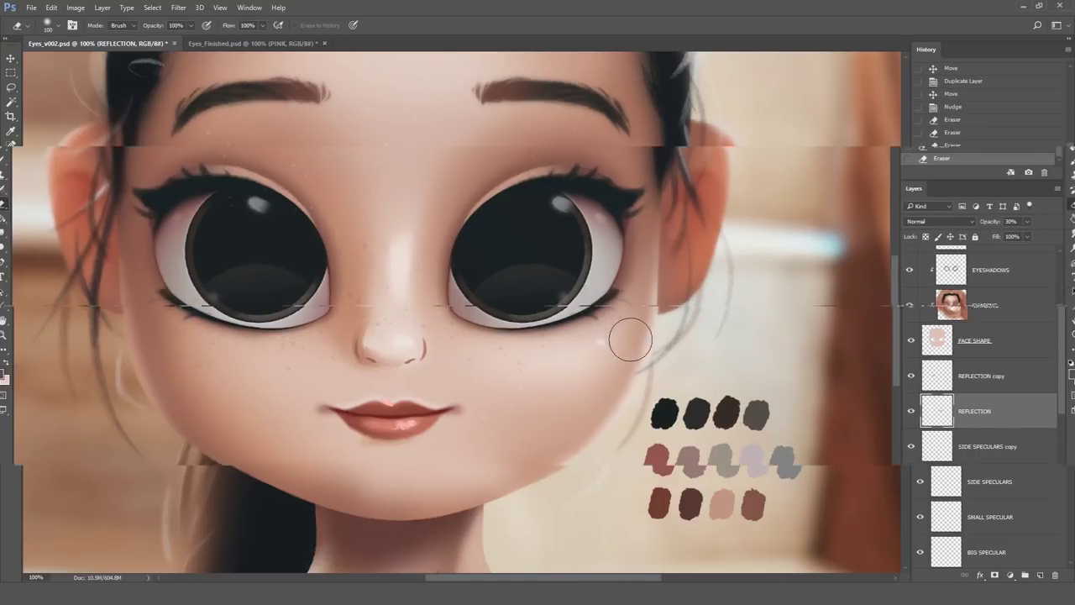